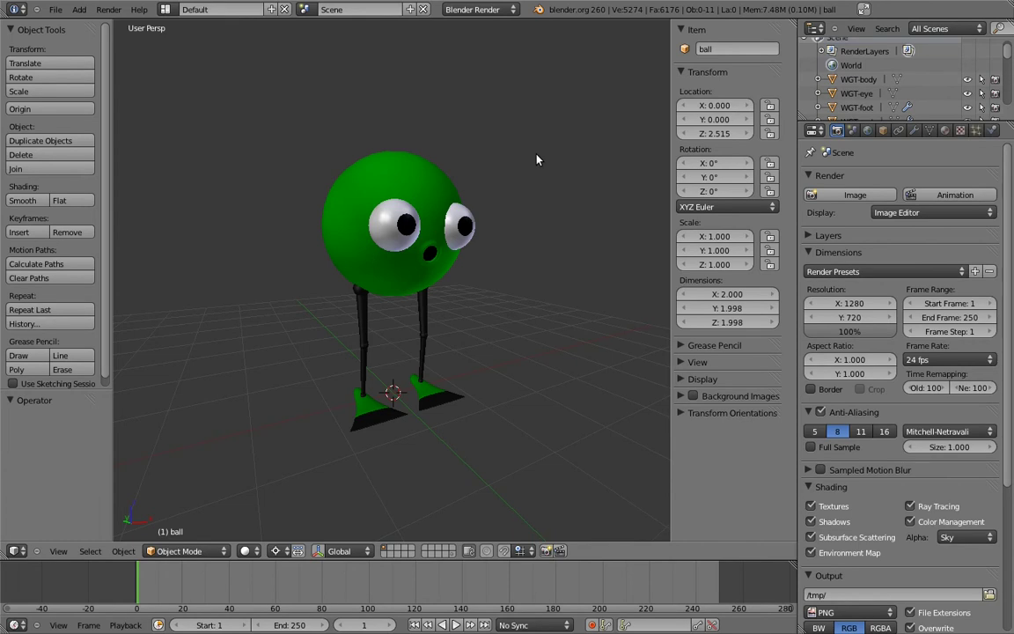
- Add a single-bone armature at the scene origin
{"action": "key", "text": "shift+a"}
{"action": "mouse_move", "coordinate": [524, 167]}
{"action": "left_click", "coordinate": [573, 169]}
- Enable X-Ray and the Wire draw type for the armature object and display its bone axes
{"action": "left_click", "coordinate": [883, 129]}
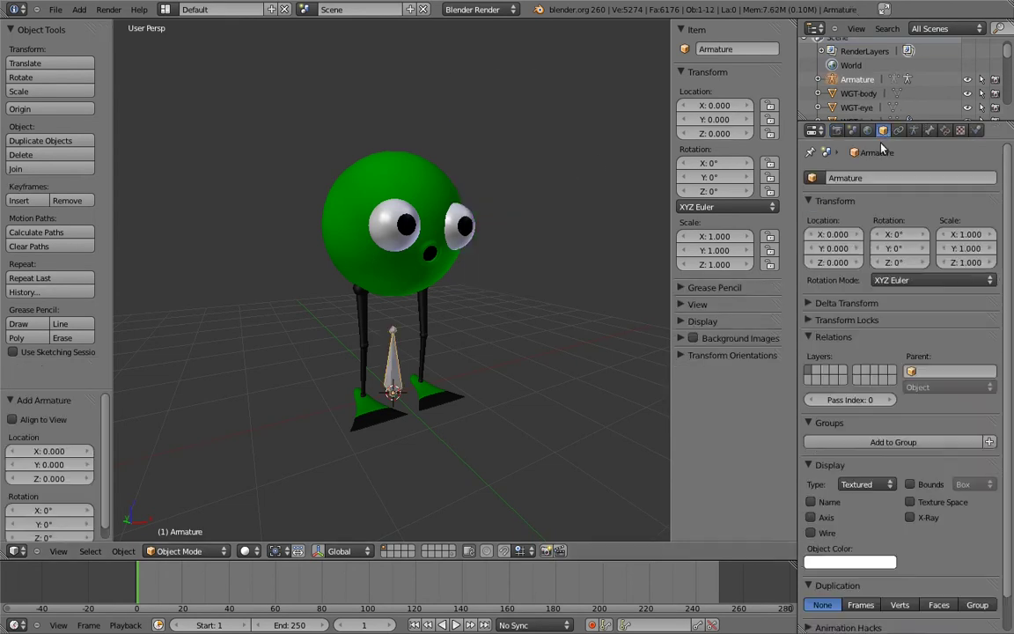
{"action": "left_click", "coordinate": [910, 519]}
{"action": "left_click", "coordinate": [868, 484]}
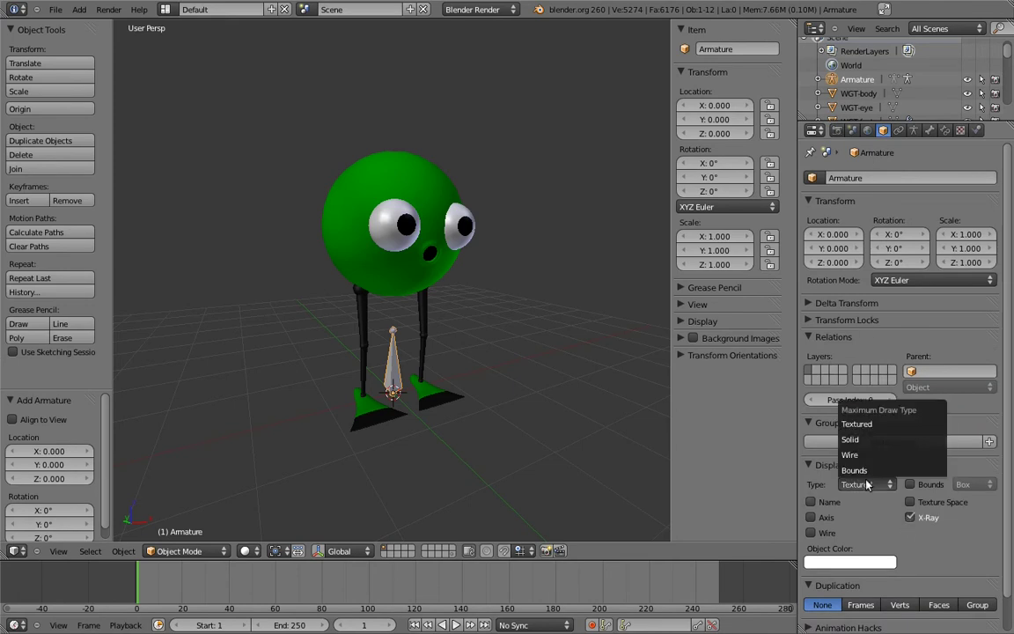
{"action": "left_click", "coordinate": [867, 456]}
{"action": "left_click", "coordinate": [914, 129]}
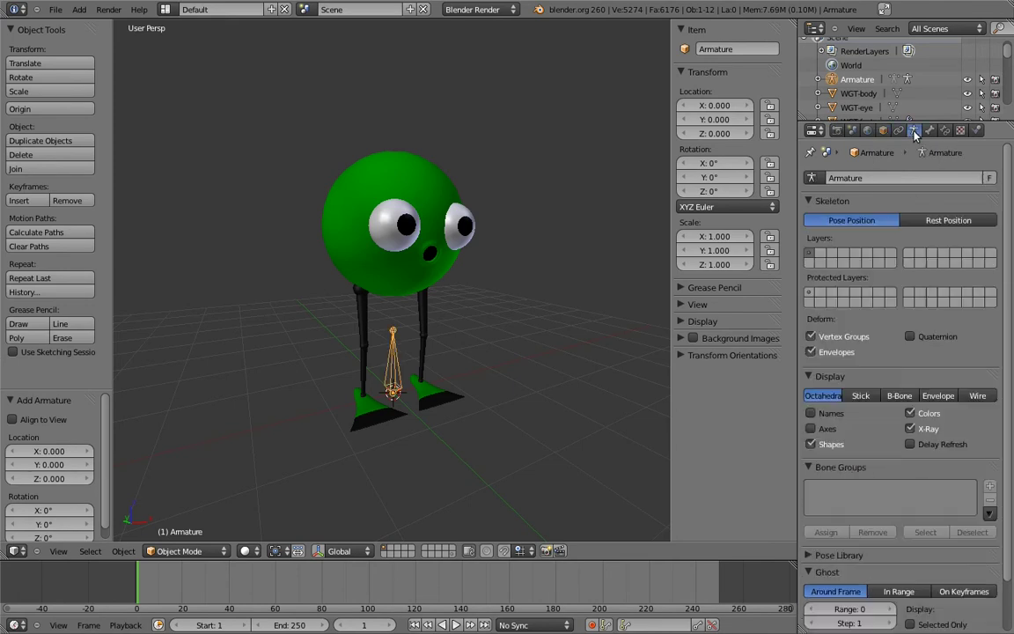
{"action": "left_click", "coordinate": [811, 428]}
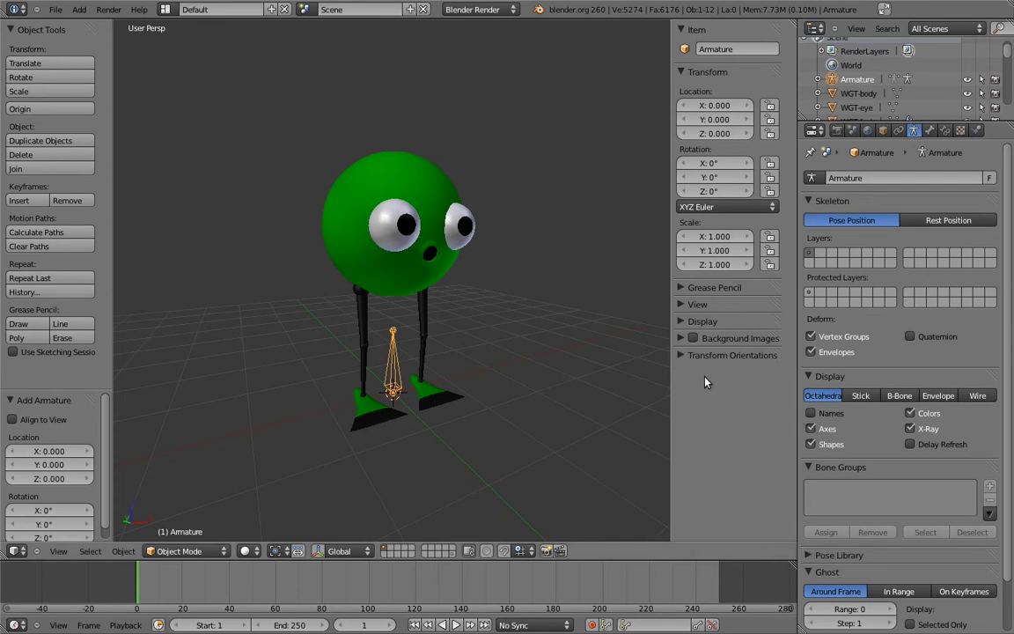
- In Edit Mode, select the whole bone and move it up 2 units along Z into the character's body
{"action": "key", "text": "KP_1"}
{"action": "key", "text": "Tab"}
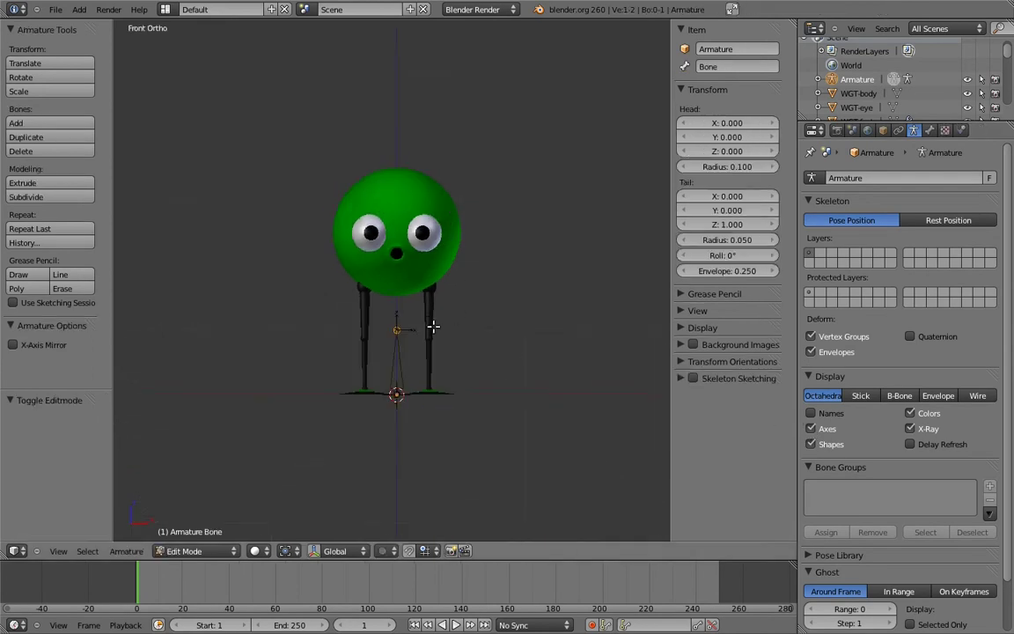
{"action": "scroll", "coordinate": [493, 290], "scroll_direction": "up", "scroll_amount": 3}
{"action": "right_click", "coordinate": [449, 383]}
{"action": "key", "text": "g"}
{"action": "key", "text": "z"}
{"action": "key", "text": "2"}
{"action": "key", "text": "Return"}
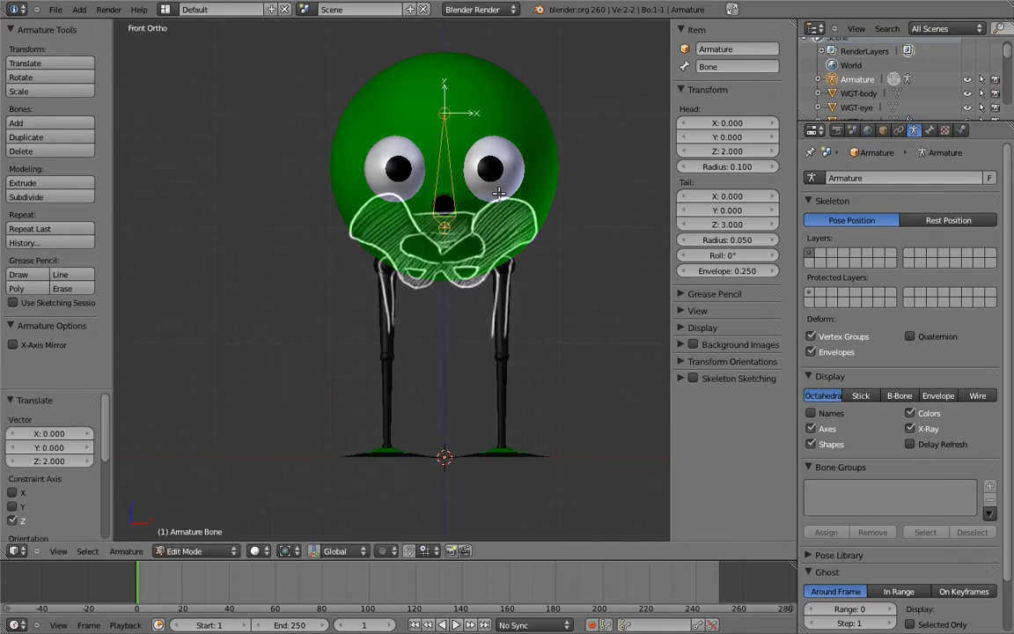
- In the side view, move the bone's tail to Y -1, Z 2 so the bone points horizontally forward
{"action": "key", "text": "KP_3"}
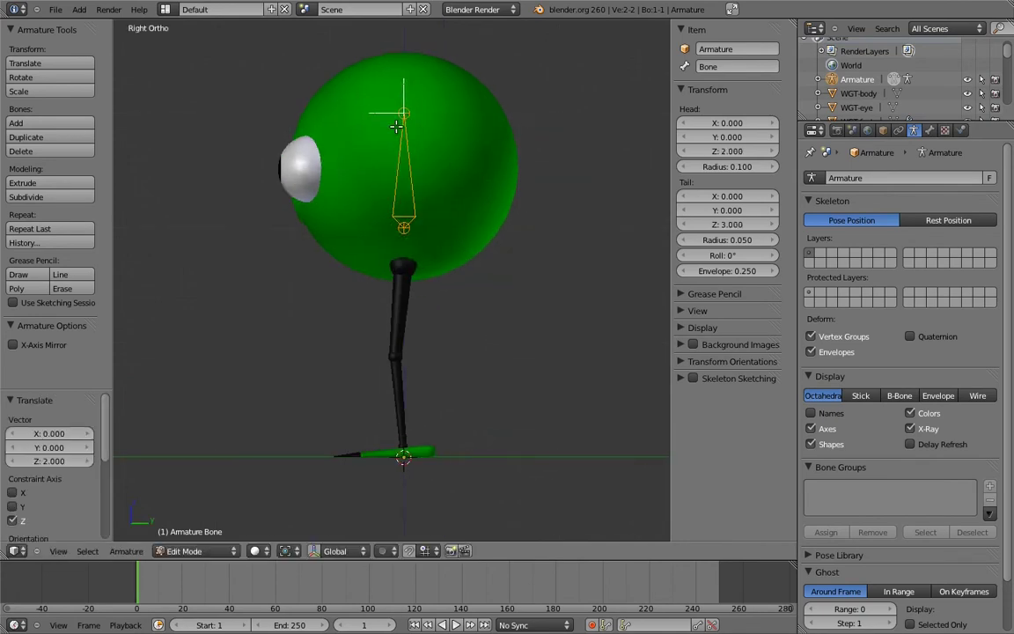
{"action": "key", "text": "g"}
{"action": "left_click", "coordinate": [338, 222], "text": "ctrl"}
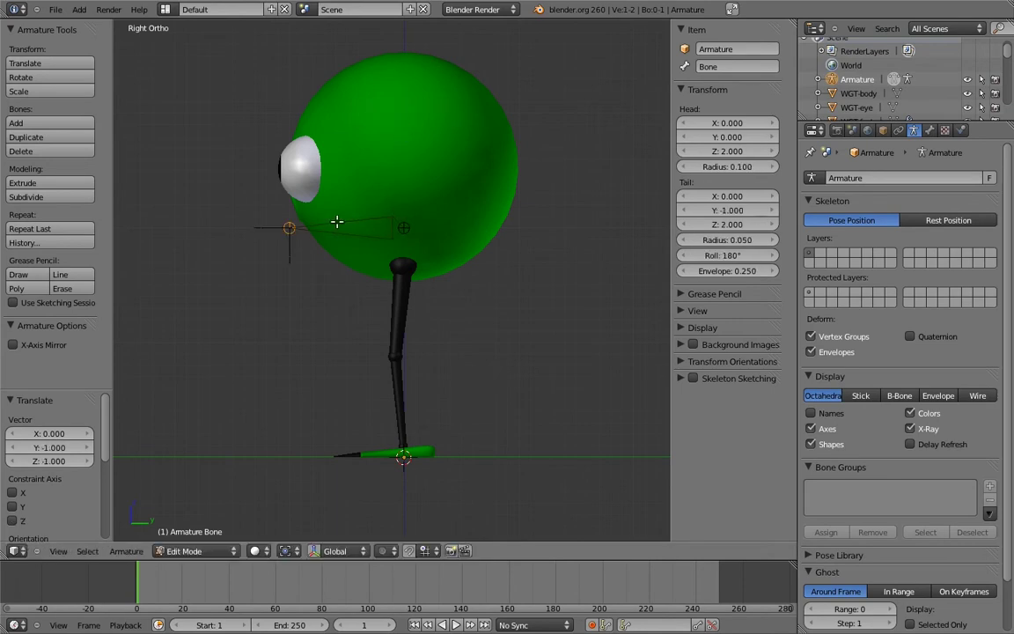
- Roll the whole horizontal bone by -180 degrees in the front view
{"action": "right_click", "coordinate": [355, 220]}
{"action": "key", "text": "KP_1"}
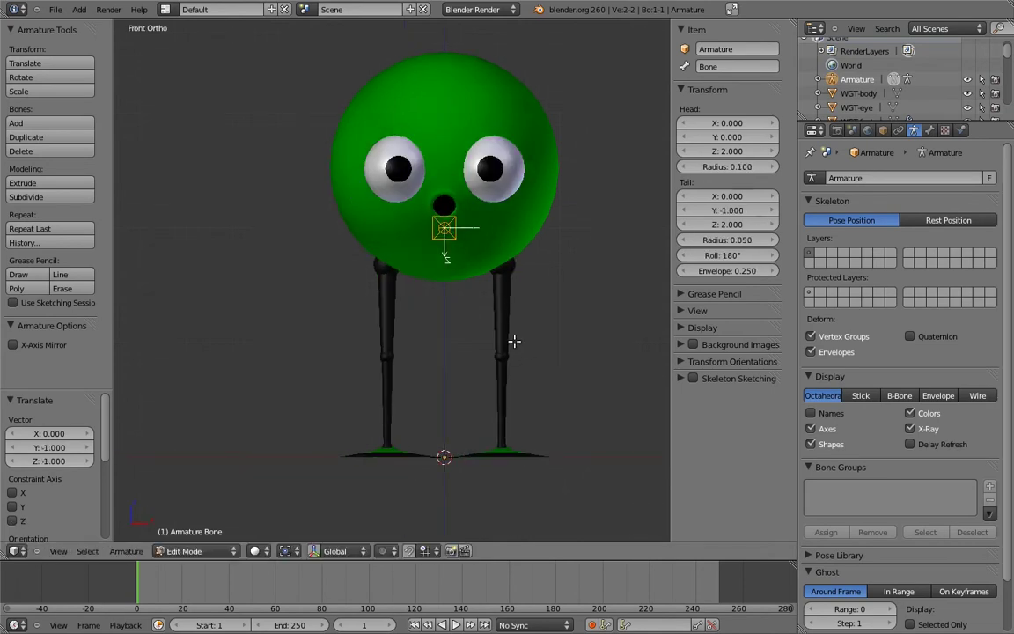
{"action": "key", "text": "ctrl+r"}
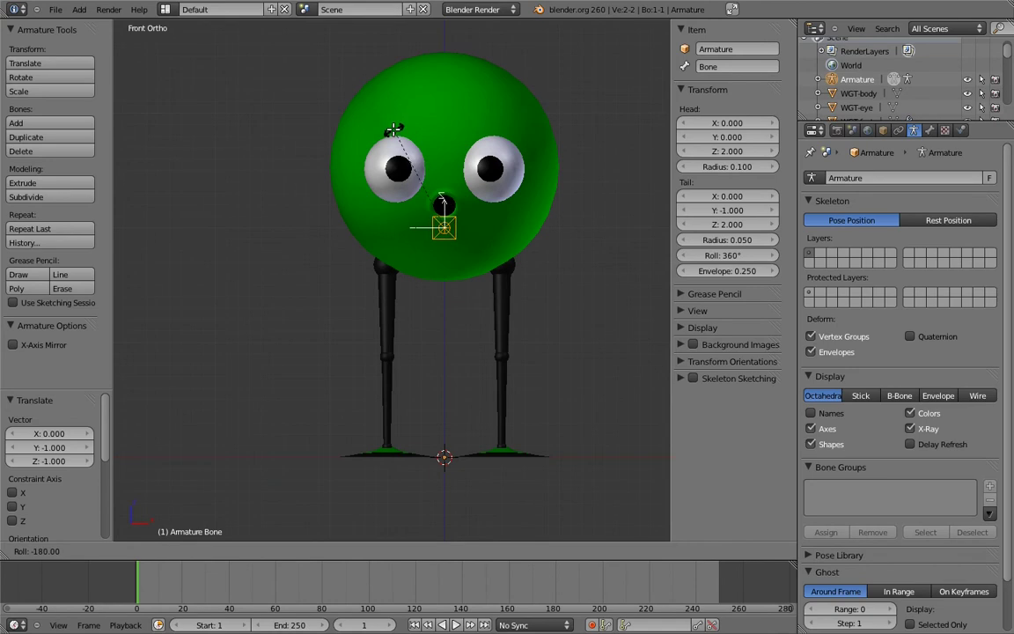
{"action": "left_click", "coordinate": [395, 127]}
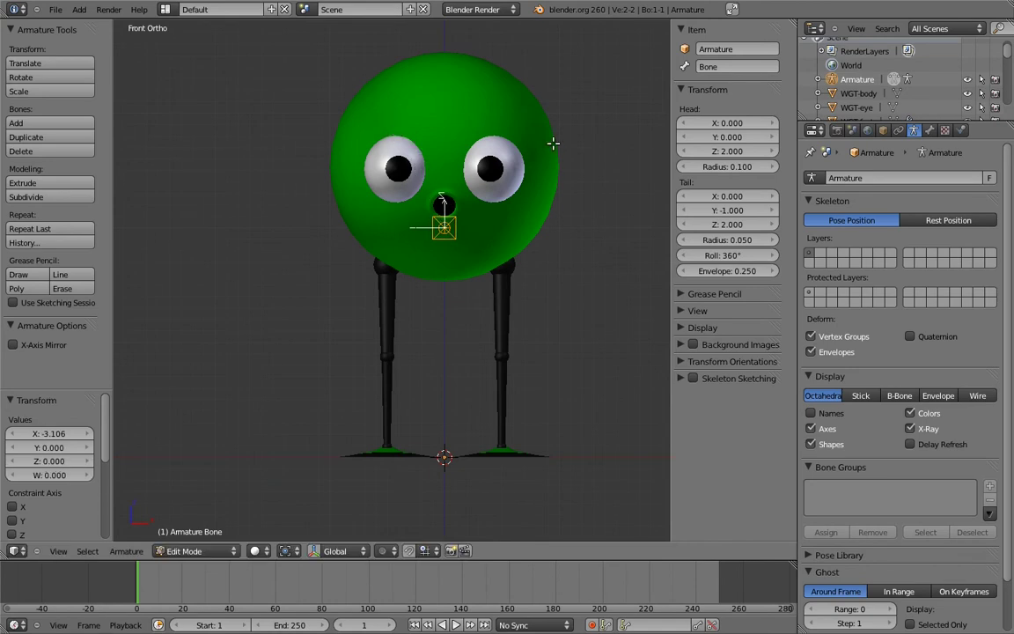
- Rename the horizontal bone as body
{"action": "left_click", "coordinate": [730, 71]}
{"action": "type", "text": "body"}
{"action": "key", "text": "Return"}
- Add two bones and place one near each upper leg, heads at about X 0.55, Z 1.15 and X -0.74, Z 1.25
{"action": "key", "text": "shift+a"}
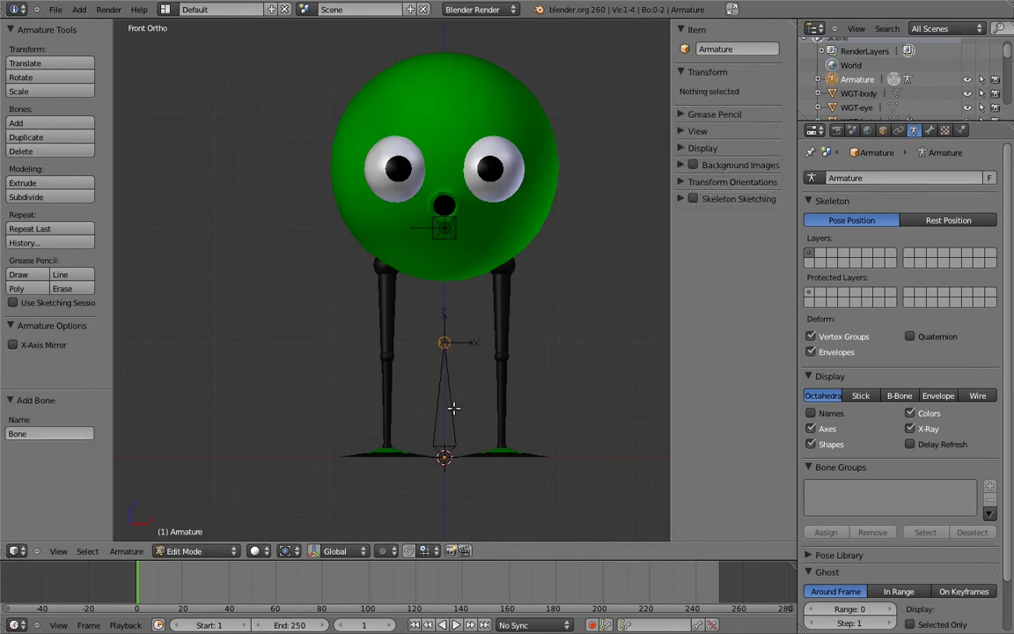
{"action": "key", "text": "g"}
{"action": "left_click", "coordinate": [518, 217]}
{"action": "key", "text": "shift+a"}
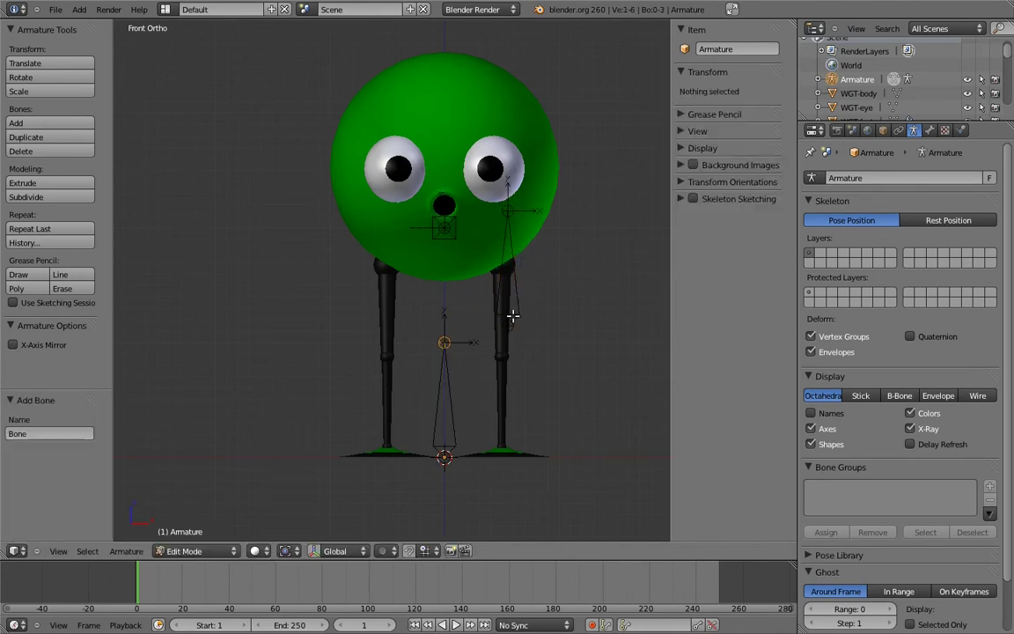
{"action": "key", "text": "g"}
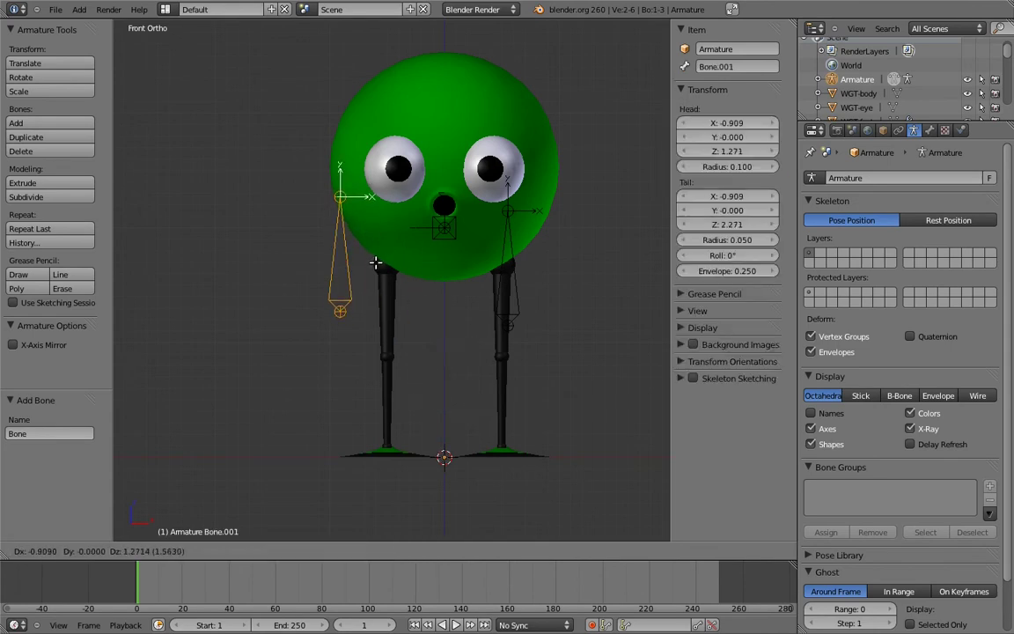
{"action": "left_click", "coordinate": [391, 264]}
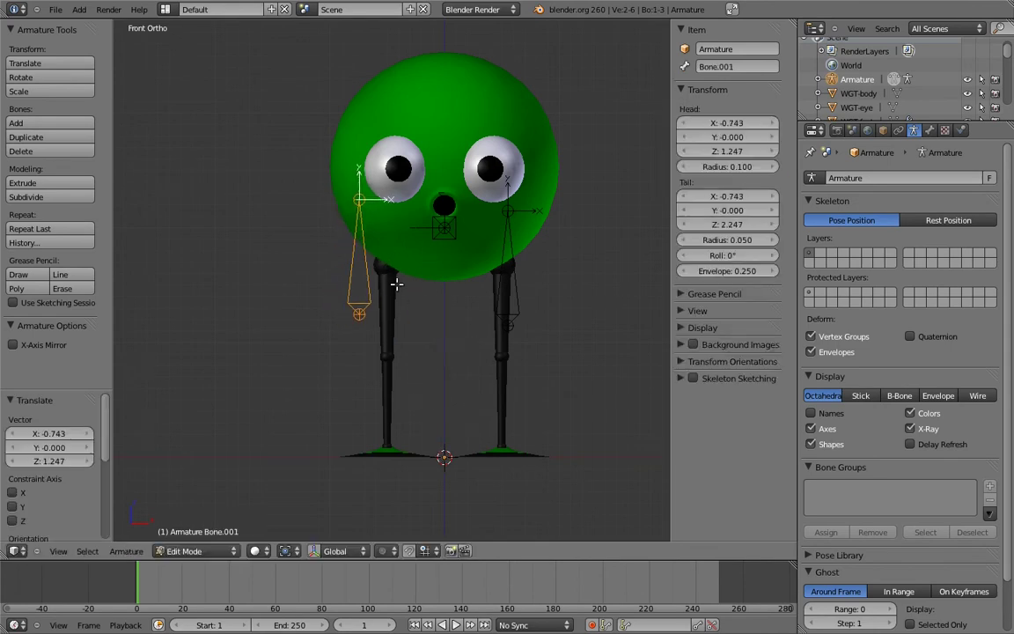
- Rename the bone on the character's left leg as thigh.L
{"action": "right_click", "coordinate": [521, 277]}
{"action": "left_click", "coordinate": [721, 67]}
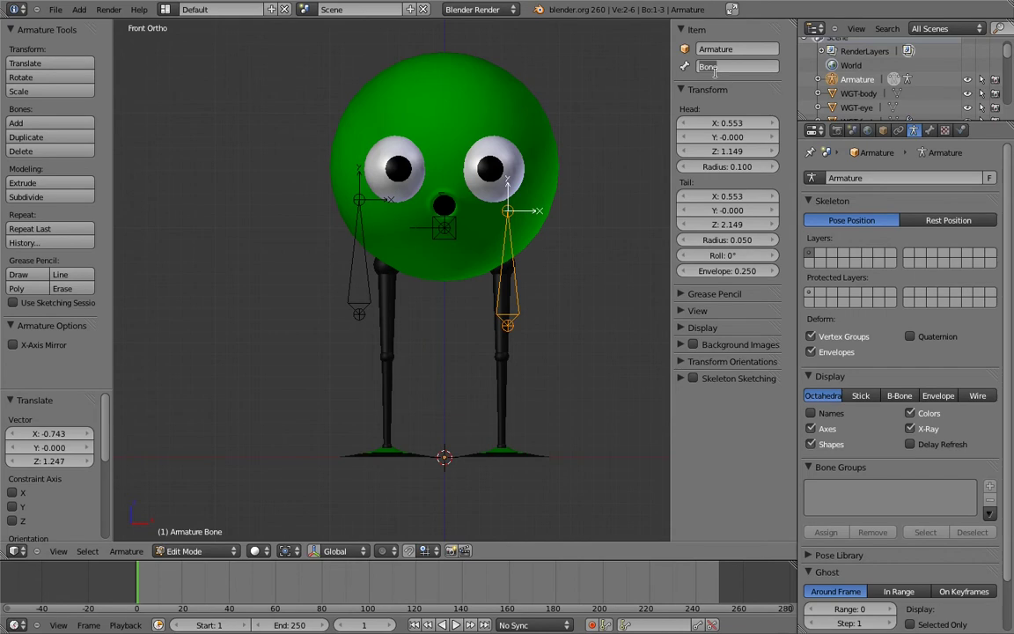
{"action": "type", "text": "thigh.L"}
{"action": "key", "text": "Return"}
- Rename the bone on the character's right leg as thigh.R
{"action": "right_click", "coordinate": [327, 243]}
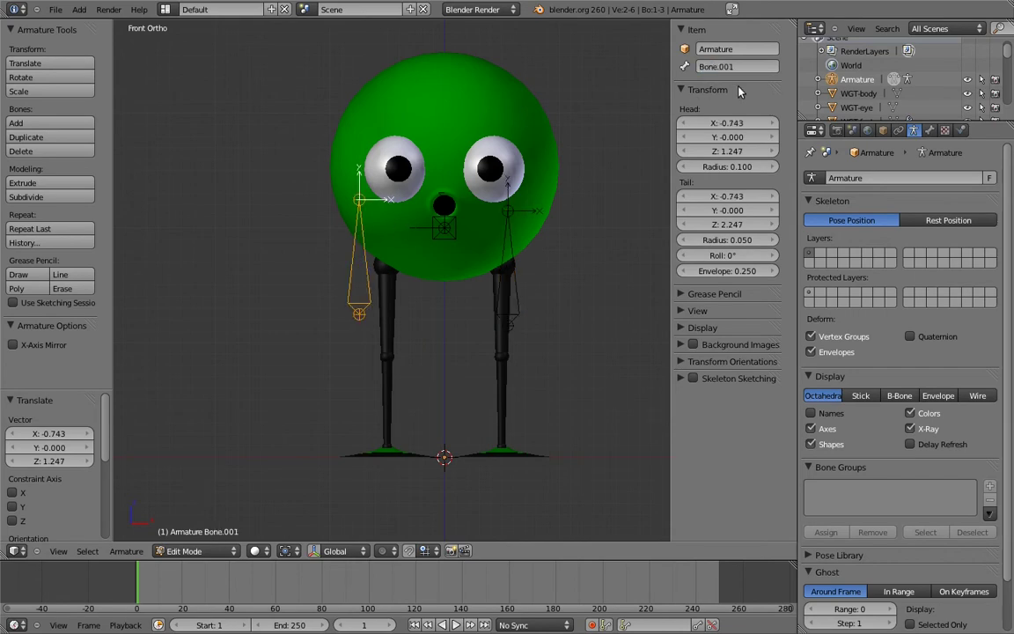
{"action": "left_click", "coordinate": [731, 68]}
{"action": "type", "text": "thigh.R"}
{"action": "key", "text": "Return"}
- Enable X-Axis Mirror and move thigh.L up to the hip joint, its head at about X 0.52, Z 1.67
{"action": "left_click", "coordinate": [14, 346]}
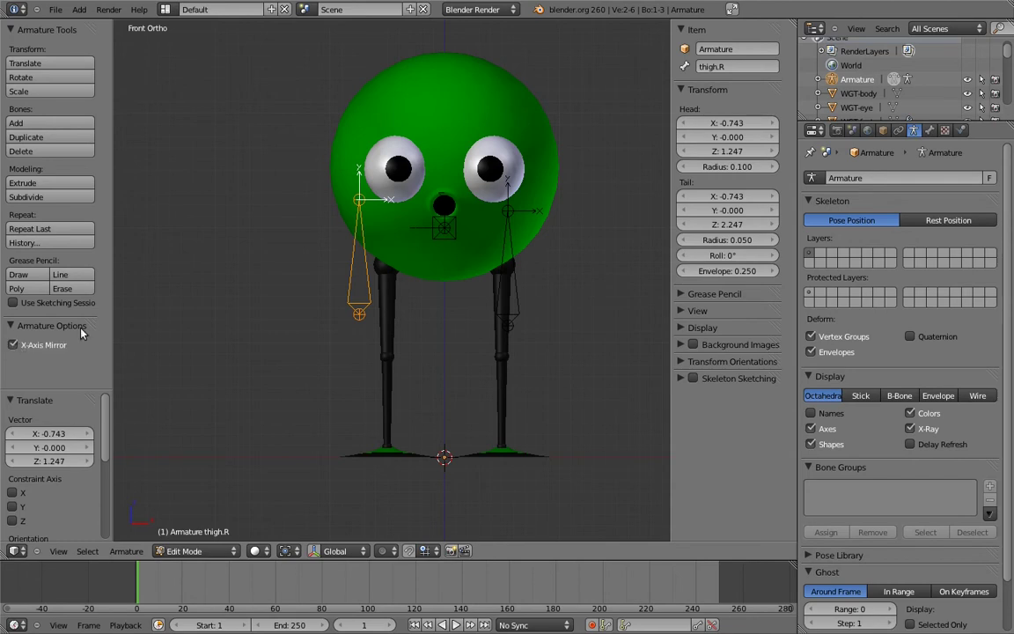
{"action": "right_click", "coordinate": [511, 277]}
{"action": "key", "text": "g"}
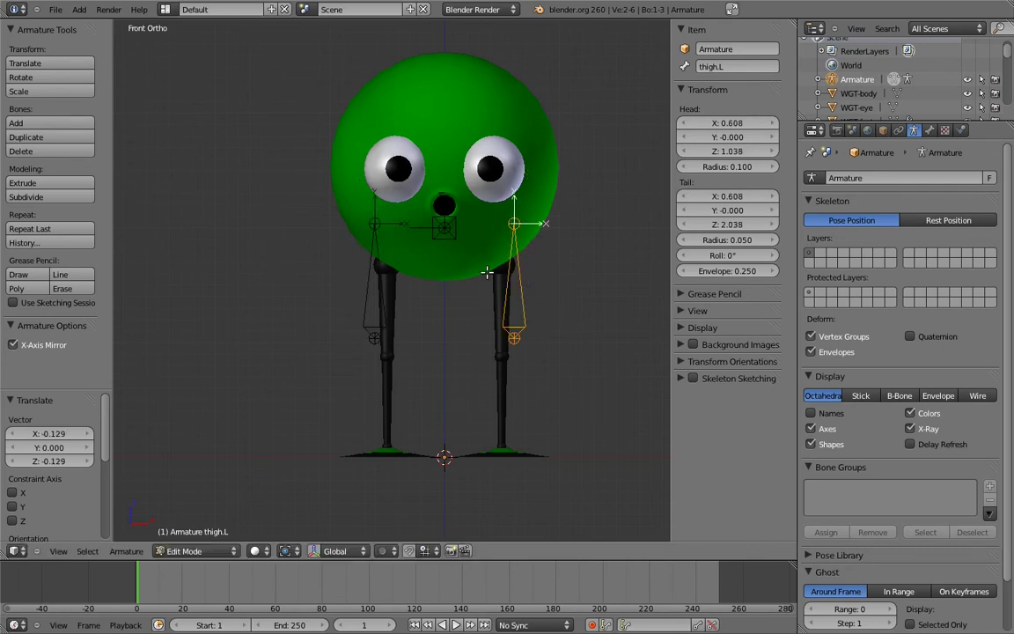
{"action": "left_click", "coordinate": [499, 278]}
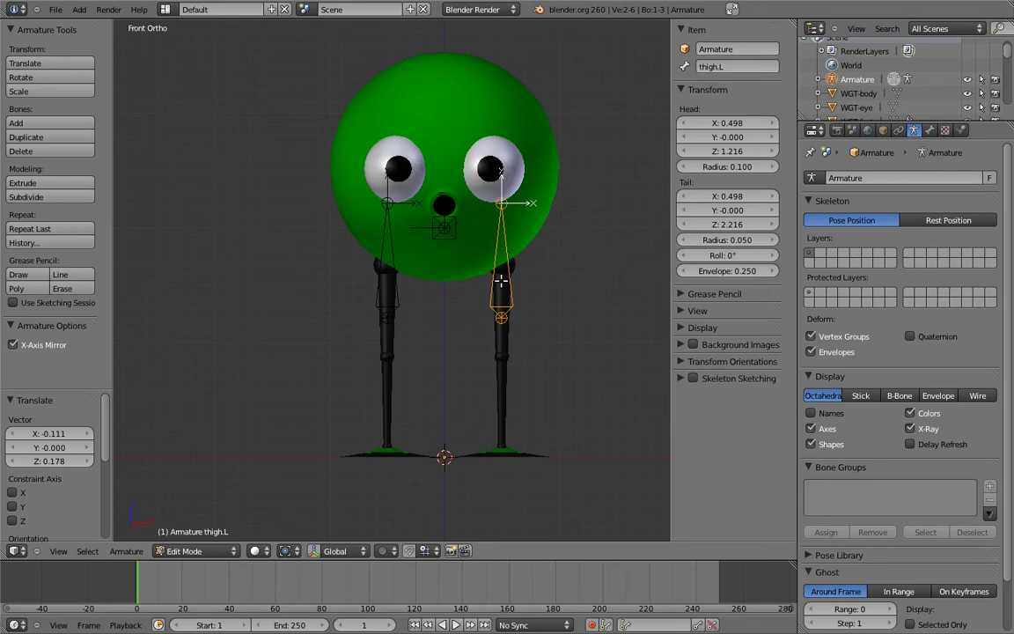
{"action": "key", "text": "g"}
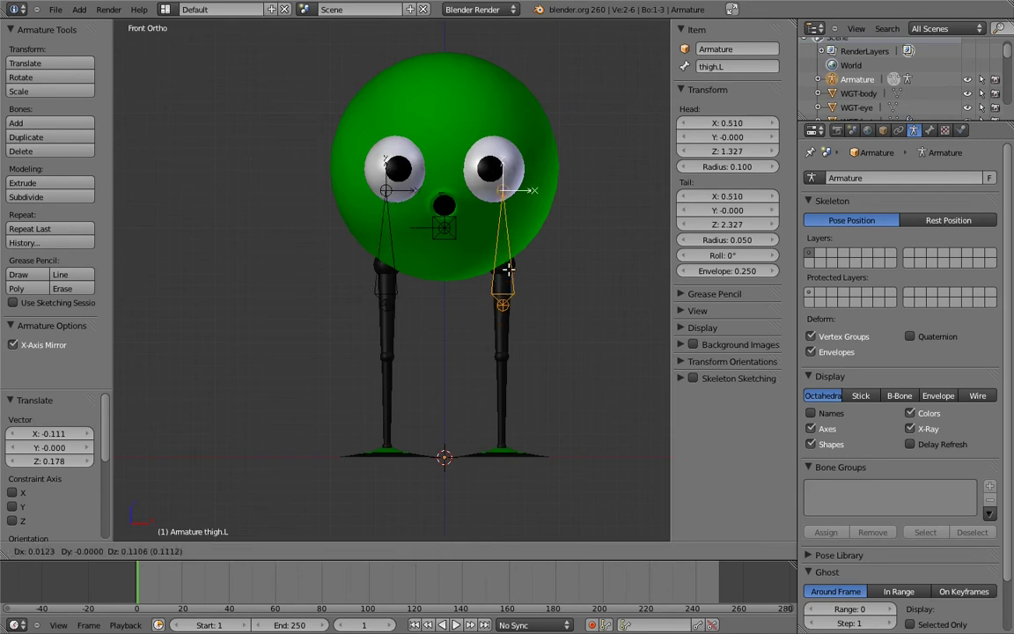
{"action": "left_click", "coordinate": [508, 240]}
- In wireframe front view, center the head of thigh.L on the hip sphere at about X 0.5, Z 1.68
{"action": "middle_click_drag", "start_coordinate": [518, 243], "coordinate": [480, 246], "text": "shift"}
{"action": "scroll", "coordinate": [466, 317], "scroll_direction": "up", "scroll_amount": 6}
{"action": "scroll", "coordinate": [391, 294], "scroll_direction": "down", "scroll_amount": 4, "text": "ctrl"}
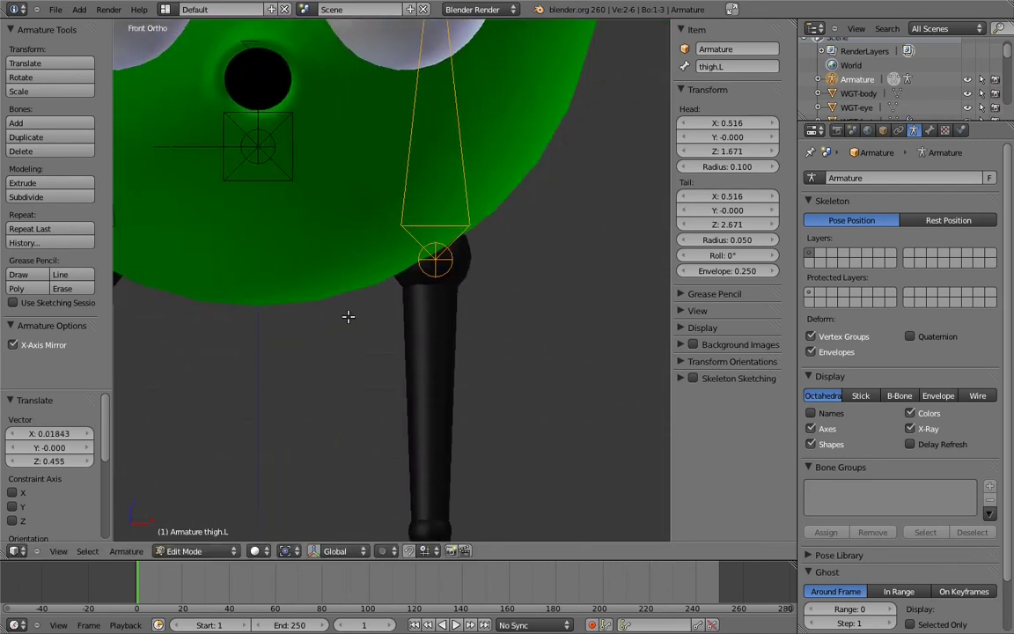
{"action": "scroll", "coordinate": [469, 317], "scroll_direction": "up", "scroll_amount": 3}
{"action": "key", "text": "z"}
{"action": "scroll", "coordinate": [512, 241], "scroll_direction": "up", "scroll_amount": 1}
{"action": "key", "text": "g"}
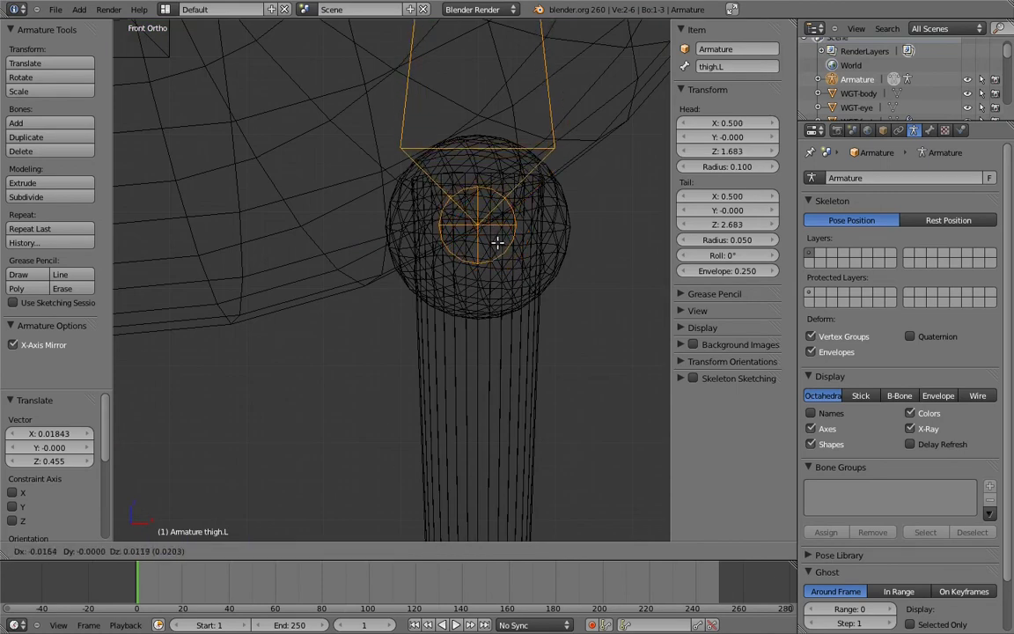
{"action": "left_click", "coordinate": [489, 249]}
- In the side view, shift thigh.L along Y to about -0.007 to center it in the hip sphere
{"action": "middle_click_drag", "start_coordinate": [491, 247], "coordinate": [504, 255]}
{"action": "key", "text": "KP_3"}
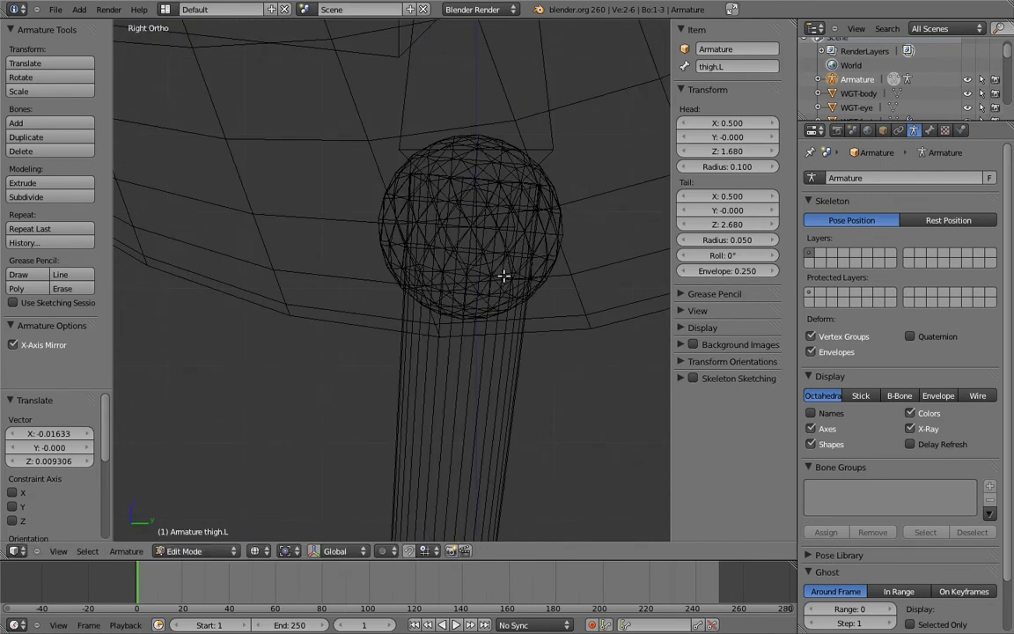
{"action": "key", "text": "g"}
{"action": "key", "text": "y"}
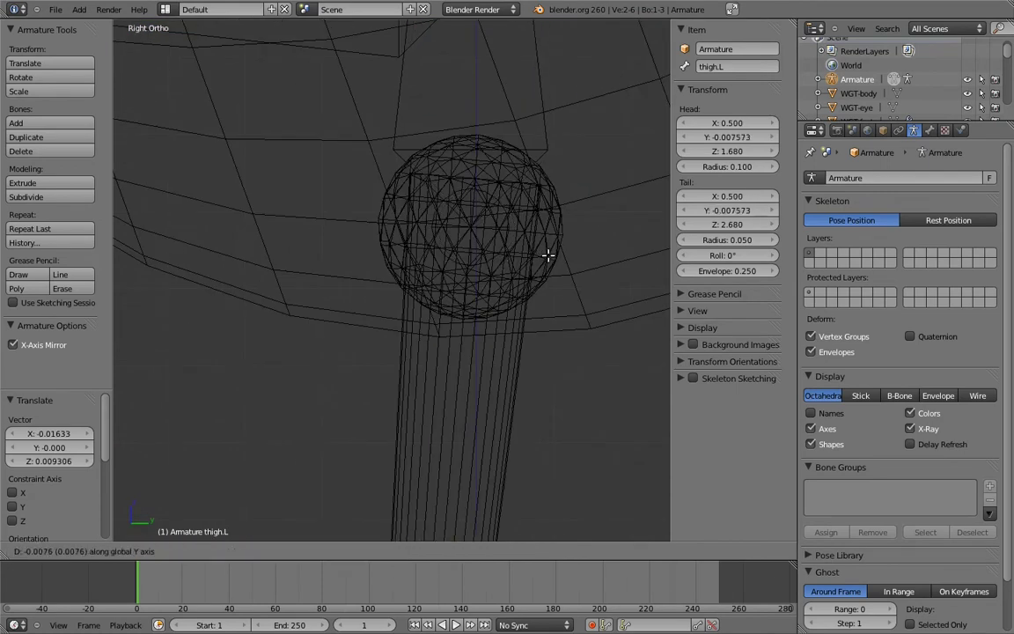
{"action": "left_click", "coordinate": [554, 257]}
- Select the tail of thigh.L and move it down to the knee at about Y -0.079, Z 0.876
{"action": "scroll", "coordinate": [534, 285], "scroll_direction": "down", "scroll_amount": 6}
{"action": "middle_click_drag", "start_coordinate": [493, 194], "coordinate": [503, 229]}
{"action": "scroll", "coordinate": [504, 228], "scroll_direction": "down", "scroll_amount": 5}
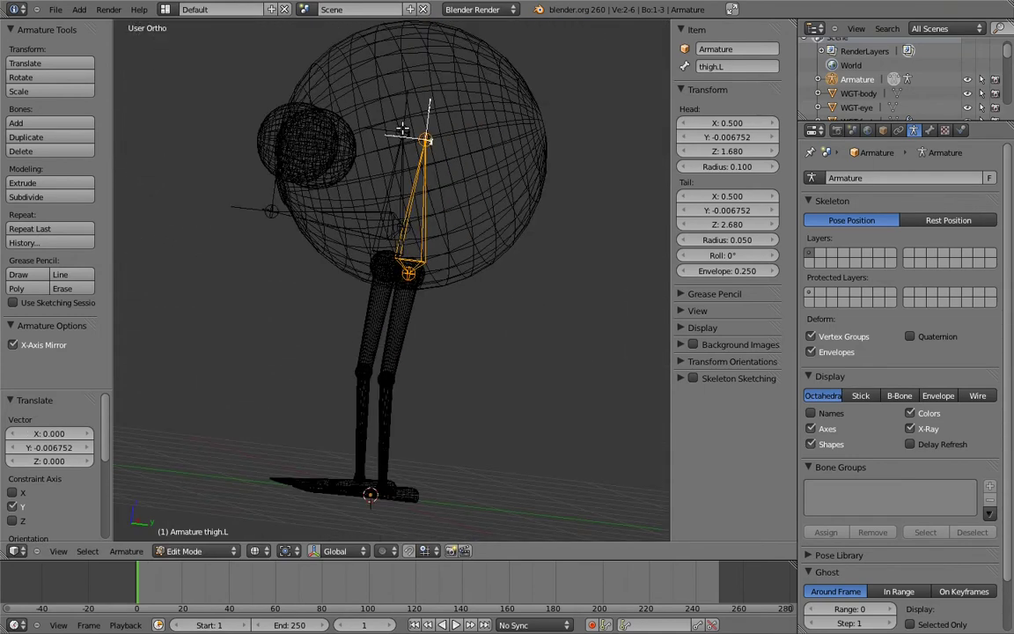
{"action": "key", "text": "a"}
{"action": "key", "text": "KP_3"}
{"action": "middle_click_drag", "start_coordinate": [445, 152], "coordinate": [448, 202], "text": "ctrl"}
{"action": "key", "text": "g"}
{"action": "left_click", "coordinate": [365, 455]}
{"action": "middle_click_drag", "start_coordinate": [388, 413], "coordinate": [419, 239], "text": "shift"}
{"action": "scroll", "coordinate": [417, 220], "scroll_direction": "up", "scroll_amount": 2}
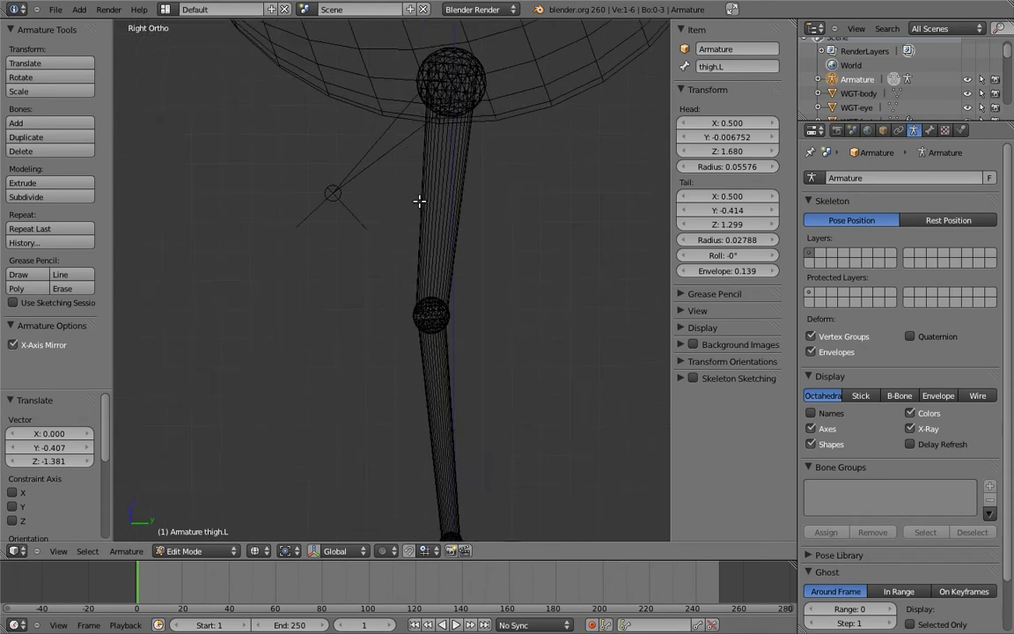
{"action": "key", "text": "g"}
{"action": "left_click", "coordinate": [495, 345]}
- Fine-tune the tail of thigh.L to the center of the knee sphere at about Y -0.077, Z 0.88
{"action": "middle_click_drag", "start_coordinate": [495, 345], "coordinate": [503, 410], "text": "ctrl"}
{"action": "middle_click_drag", "start_coordinate": [503, 409], "coordinate": [352, 225], "text": "shift"}
{"action": "middle_click_drag", "start_coordinate": [388, 236], "coordinate": [404, 260], "text": "ctrl"}
{"action": "middle_click_drag", "start_coordinate": [405, 259], "coordinate": [442, 305], "text": "shift"}
{"action": "key", "text": "g"}
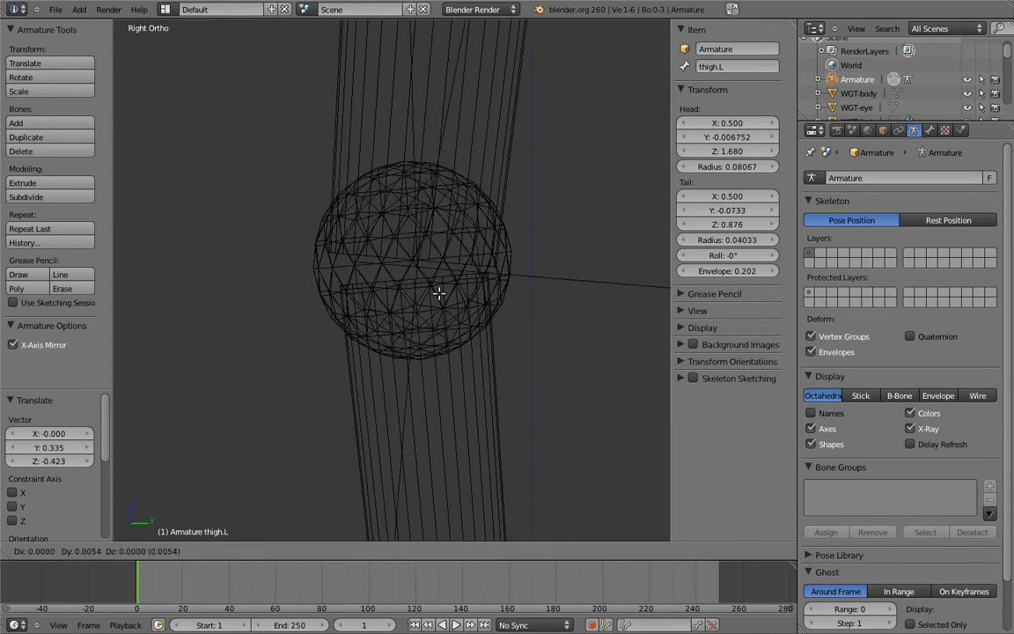
{"action": "left_click", "coordinate": [480, 251]}
- In solid front view, extrude a mirrored lower-leg bone about 0.55 units down along Z from the knee
{"action": "key", "text": "KP_1"}
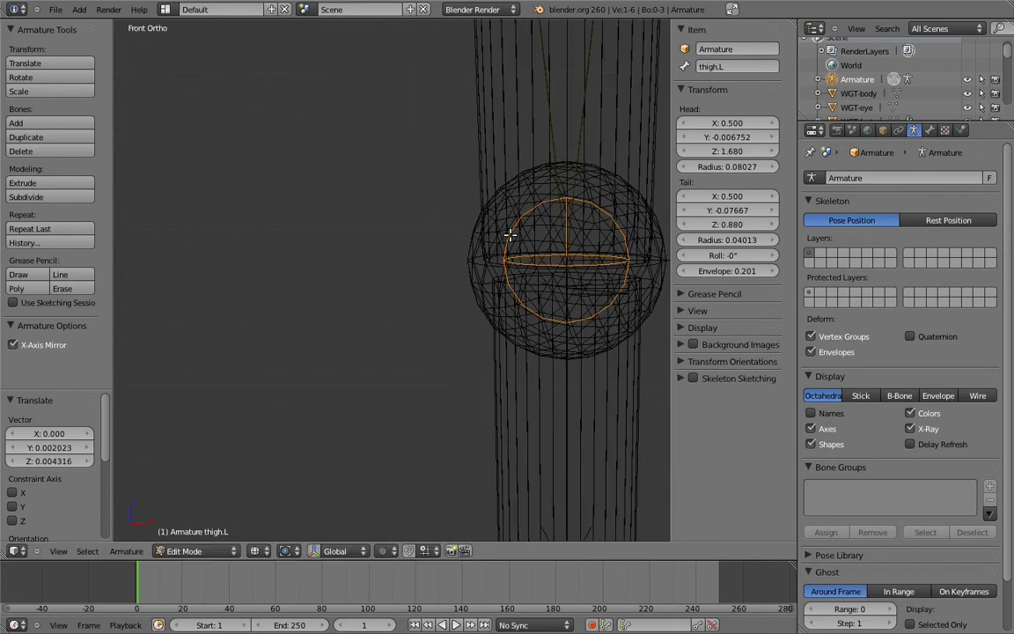
{"action": "middle_click_drag", "start_coordinate": [563, 260], "coordinate": [478, 277], "text": "shift"}
{"action": "middle_click_drag", "start_coordinate": [508, 383], "coordinate": [510, 365], "text": "ctrl"}
{"action": "key", "text": "z"}
{"action": "scroll", "coordinate": [510, 364], "scroll_direction": "down", "scroll_amount": 12}
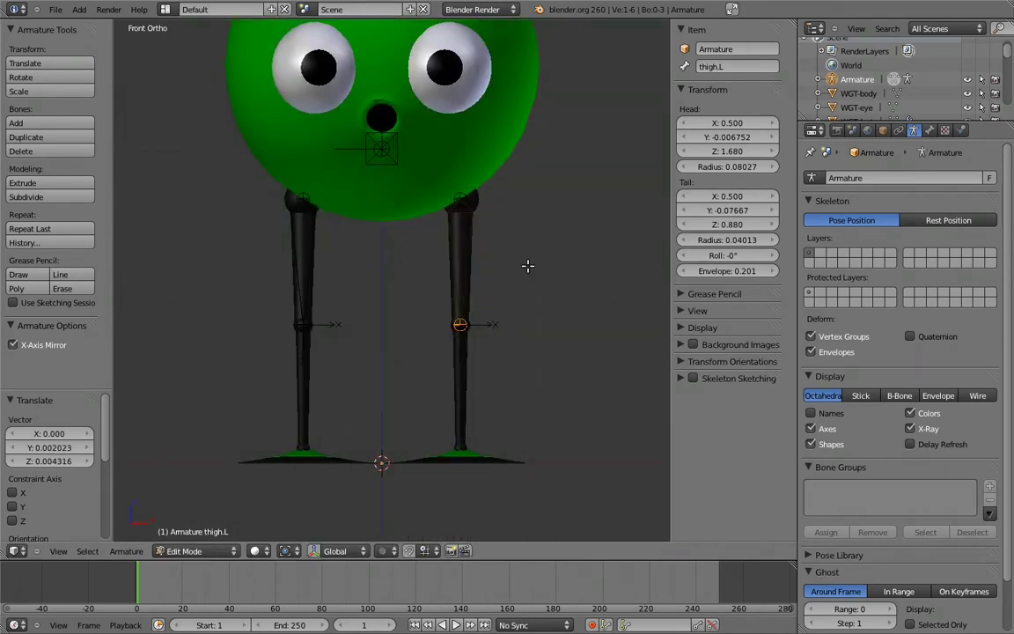
{"action": "key", "text": "e"}
{"action": "key", "text": "z"}
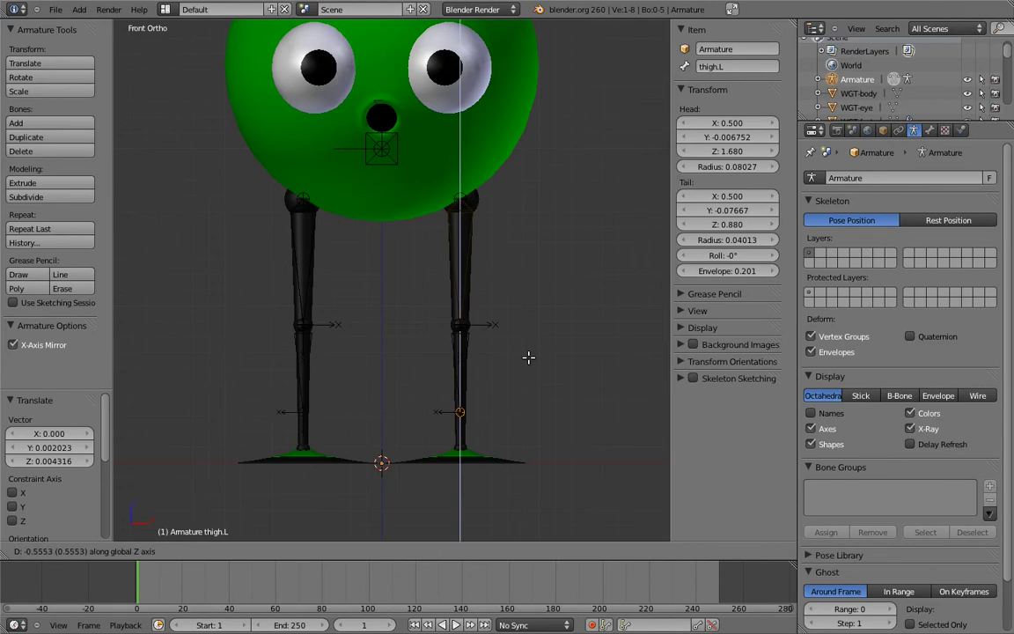
{"action": "left_click", "coordinate": [528, 357]}
- Move the left lower-leg bone's tail onto the ankle sphere in the front view
{"action": "key", "text": "g"}
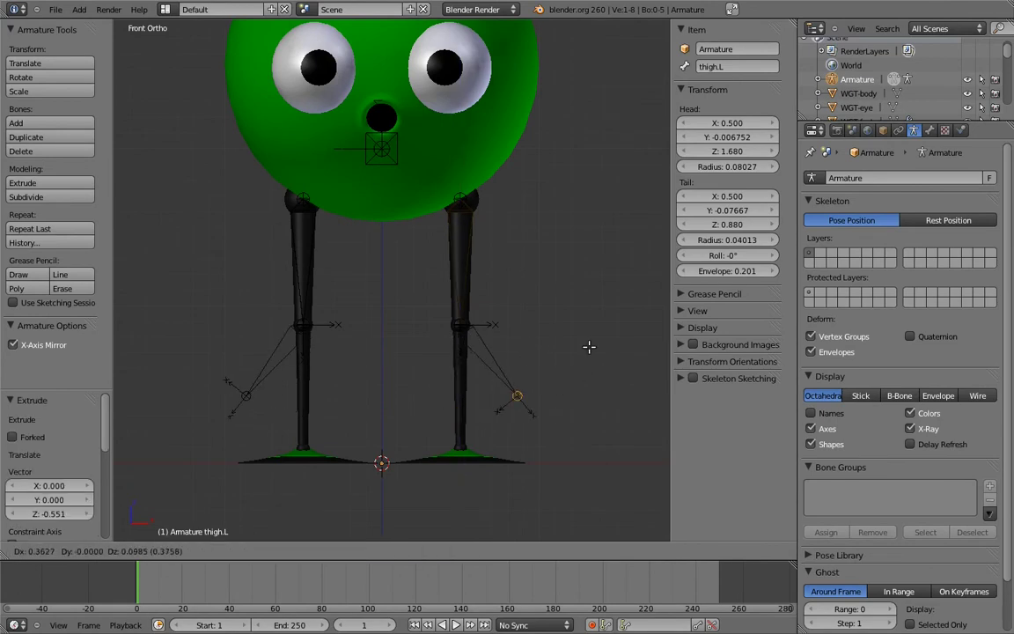
{"action": "left_click", "coordinate": [559, 372]}
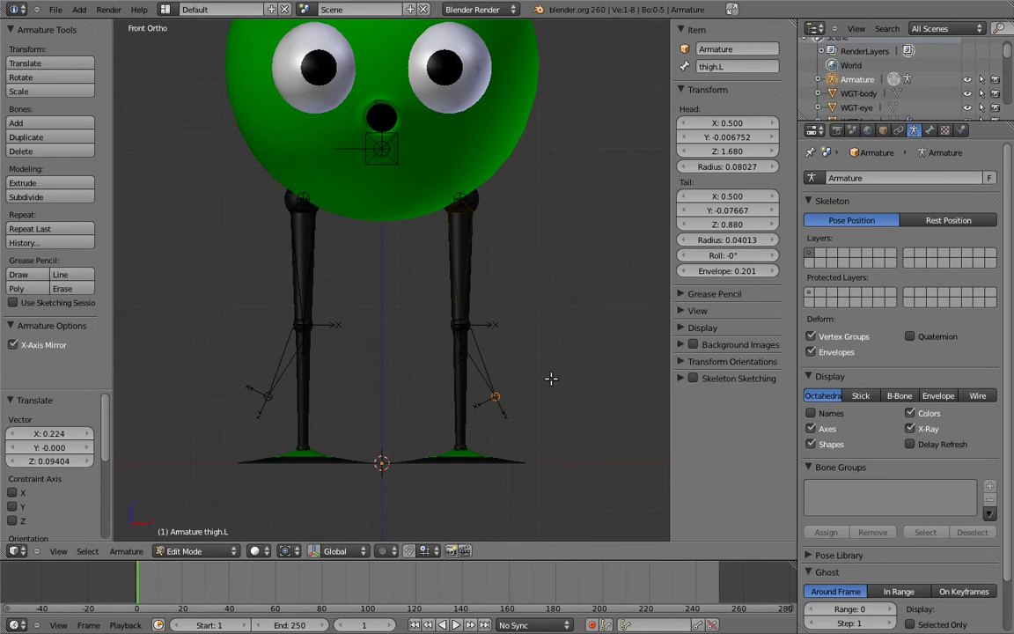
{"action": "scroll", "coordinate": [528, 335], "scroll_direction": "up", "scroll_amount": 8}
{"action": "key", "text": "z"}
{"action": "key", "text": "g"}
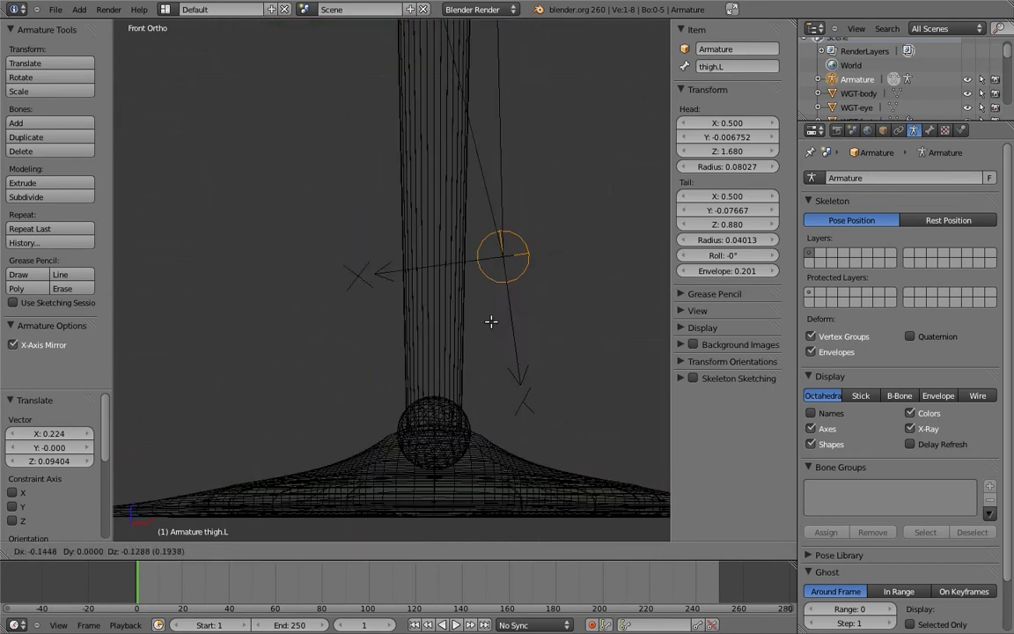
{"action": "left_click", "coordinate": [444, 452]}
- In the right side view, move the left lower-leg bone's tail about 0.069 units along Y onto the ankle sphere's center
{"action": "key", "text": "KP_3"}
{"action": "middle_click_drag", "start_coordinate": [430, 369], "coordinate": [402, 262], "text": "shift"}
{"action": "middle_click_drag", "start_coordinate": [402, 267], "coordinate": [410, 354], "text": "ctrl"}
{"action": "key", "text": "g"}
{"action": "key", "text": "y"}
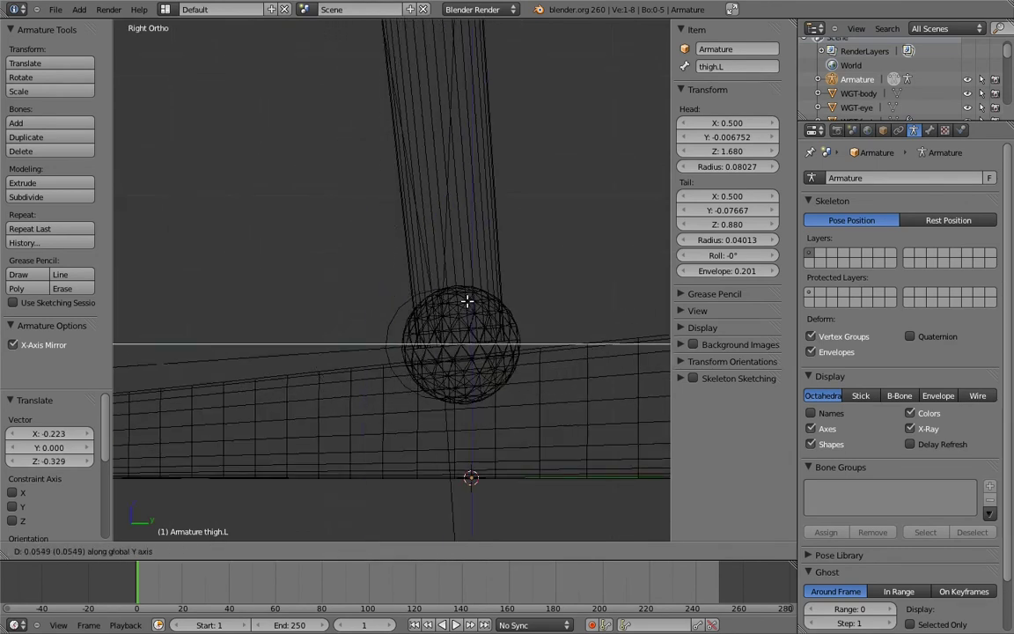
{"action": "left_click", "coordinate": [480, 310]}
- Extrude a mirrored foot bone about 0.37 units forward along Y from the left ankle
{"action": "scroll", "coordinate": [441, 188], "scroll_direction": "down", "scroll_amount": 4}
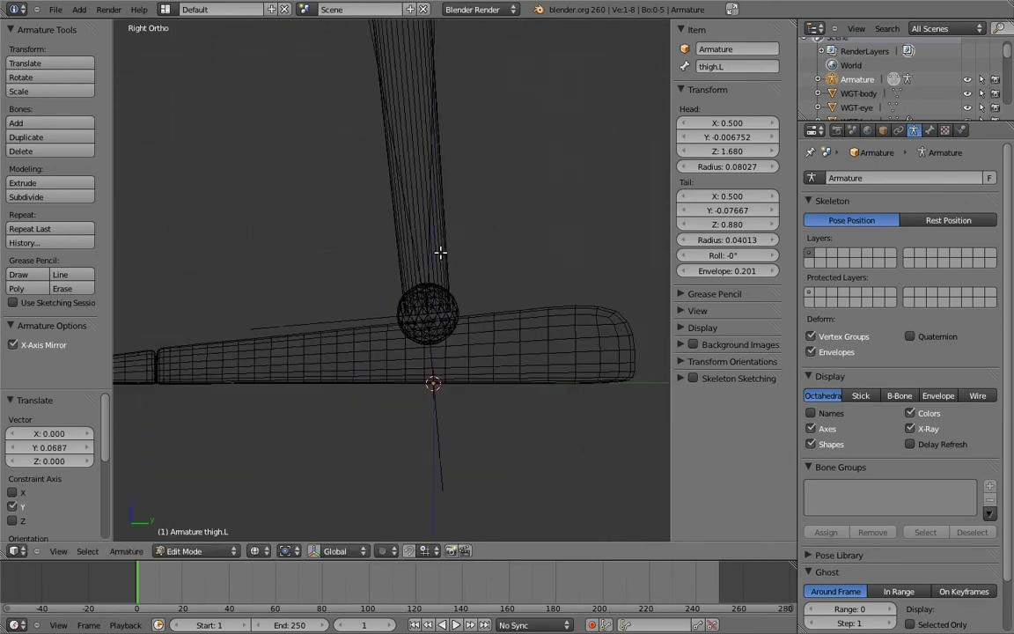
{"action": "key", "text": "g"}
{"action": "right_click", "coordinate": [450, 298]}
{"action": "key", "text": "e"}
{"action": "key", "text": "y"}
{"action": "left_click", "coordinate": [317, 299]}
- Select the left foot bone and clear its parent from the lower-leg bone
{"action": "mouse_move", "coordinate": [332, 323]}
{"action": "middle_mouse_down"}
{"action": "mouse_move", "coordinate": [352, 362]}
{"action": "mouse_move", "coordinate": [346, 332]}
{"action": "middle_mouse_up"}
{"action": "right_click", "coordinate": [343, 331]}
{"action": "key", "text": "alt+p"}
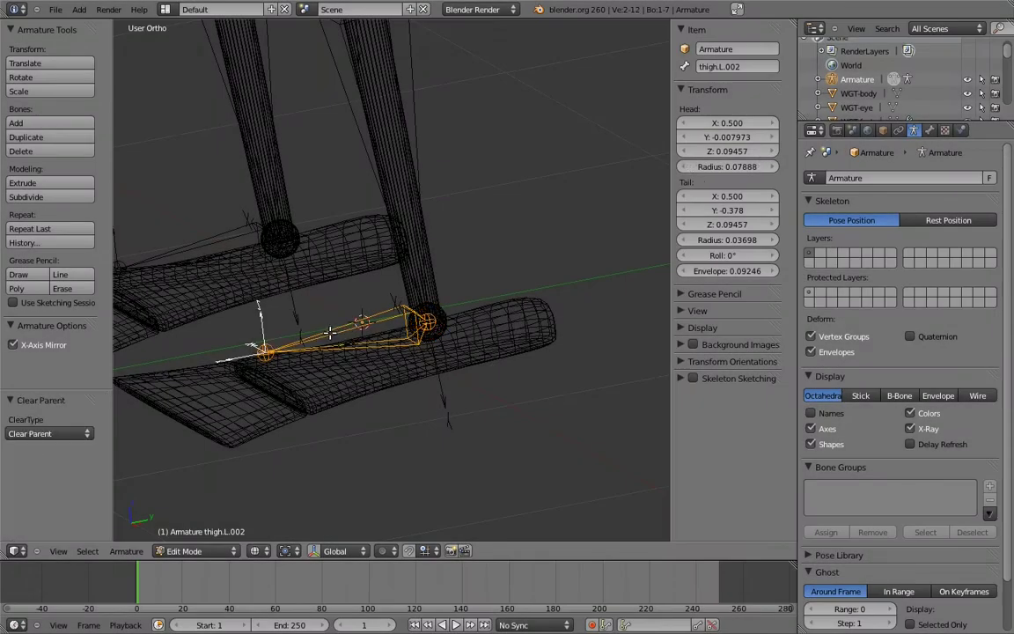
- Duplicate the left foot bone in side view and place the copy's head at the toe joint, about Y -0.375, Z 0.025
{"action": "key", "text": "KP_3"}
{"action": "middle_click_drag", "start_coordinate": [328, 350], "coordinate": [464, 265], "text": "shift"}
{"action": "key", "text": "shift+d"}
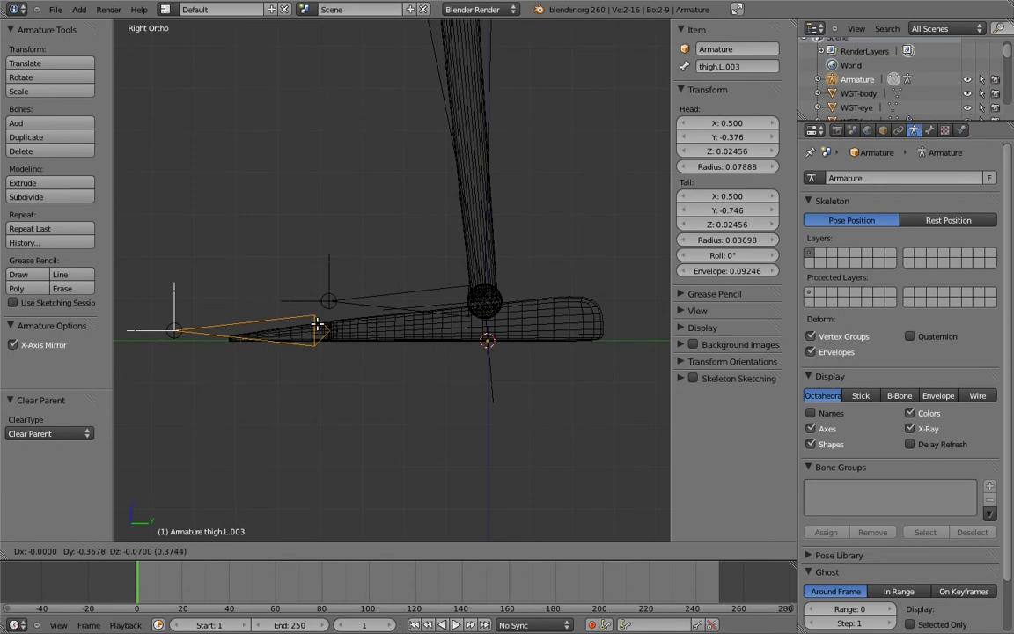
{"action": "left_click", "coordinate": [321, 326]}
- Shorten the toe bone by moving its tail about 0.131 units along Y to the tip of the foot
{"action": "right_click", "coordinate": [173, 328]}
{"action": "key", "text": "g"}
{"action": "key", "text": "y"}
{"action": "left_click", "coordinate": [255, 294]}
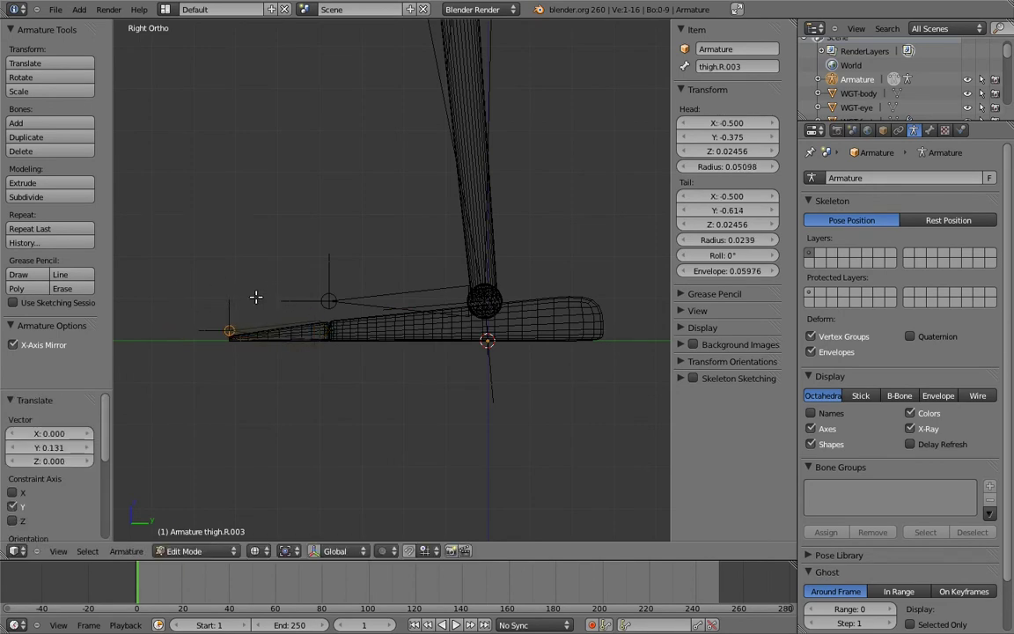
- Parent the left toe bone to the left foot bone with Keep Offset in solid shading
{"action": "middle_click_drag", "start_coordinate": [283, 263], "coordinate": [306, 349]}
{"action": "right_click", "coordinate": [306, 350]}
{"action": "key", "text": "z"}
{"action": "right_click", "coordinate": [392, 295], "text": "shift"}
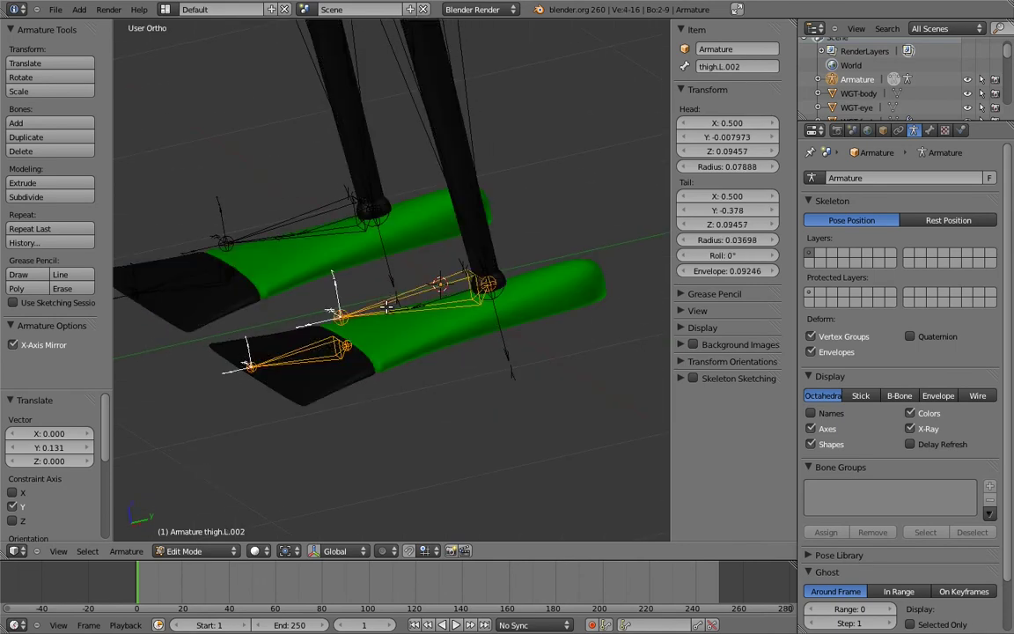
{"action": "key", "text": "ctrl+p"}
{"action": "left_click", "coordinate": [386, 309]}
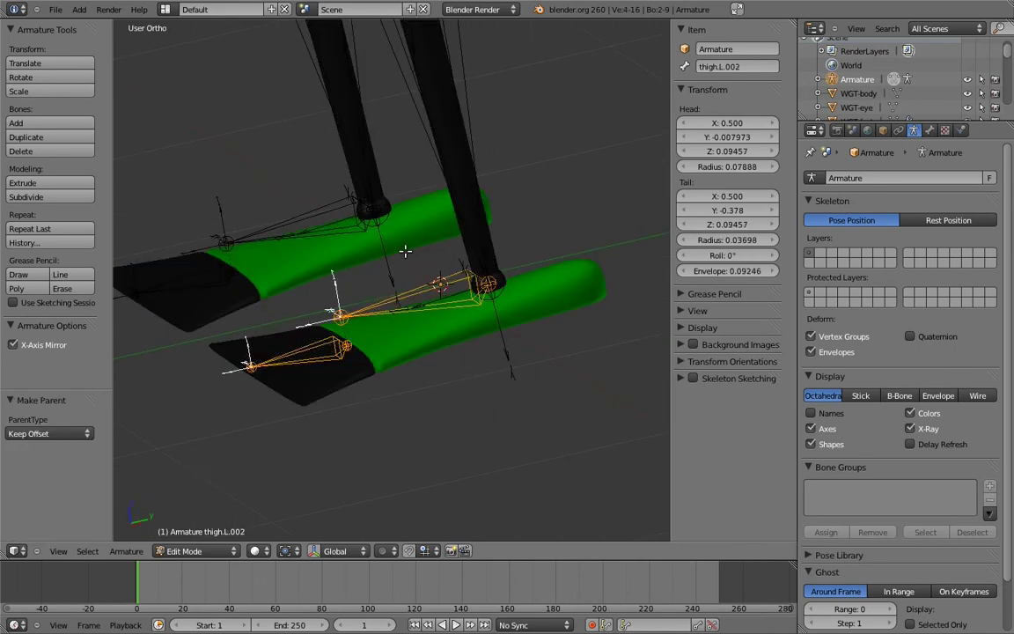
- Parent the left thigh bone to the body bone with Keep Offset
{"action": "middle_click_drag", "start_coordinate": [401, 262], "coordinate": [380, 417], "text": "shift"}
{"action": "scroll", "coordinate": [357, 395], "scroll_direction": "down", "scroll_amount": 2}
{"action": "middle_click_drag", "start_coordinate": [306, 350], "coordinate": [350, 359]}
{"action": "scroll", "coordinate": [349, 360], "scroll_direction": "down", "scroll_amount": 6}
{"action": "right_click", "coordinate": [378, 271]}
{"action": "right_click", "coordinate": [315, 242], "text": "shift"}
{"action": "key", "text": "ctrl+p"}
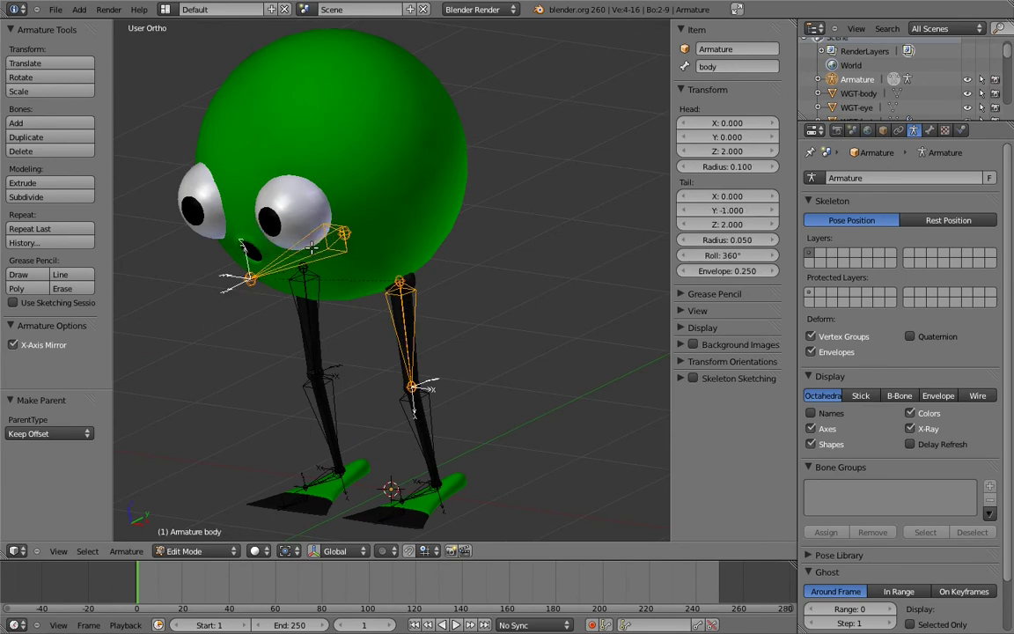
- Duplicate the left toe bone and place the copy in front of the knee, with its head at about Y -1.25, Z 0.843
{"action": "middle_click_drag", "start_coordinate": [389, 464], "coordinate": [355, 321], "text": "shift"}
{"action": "right_click", "coordinate": [361, 370]}
{"action": "middle_click_drag", "start_coordinate": [396, 381], "coordinate": [366, 374]}
{"action": "key", "text": "KP_3"}
{"action": "middle_click_drag", "start_coordinate": [348, 292], "coordinate": [393, 348], "text": "shift"}
{"action": "key", "text": "shift+d"}
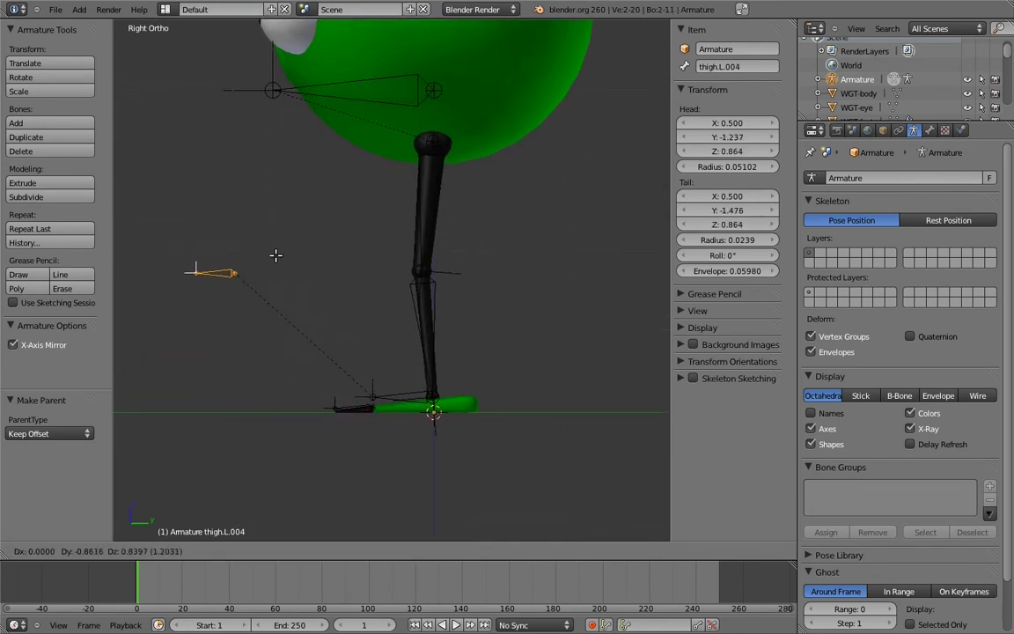
{"action": "left_click", "coordinate": [303, 262]}
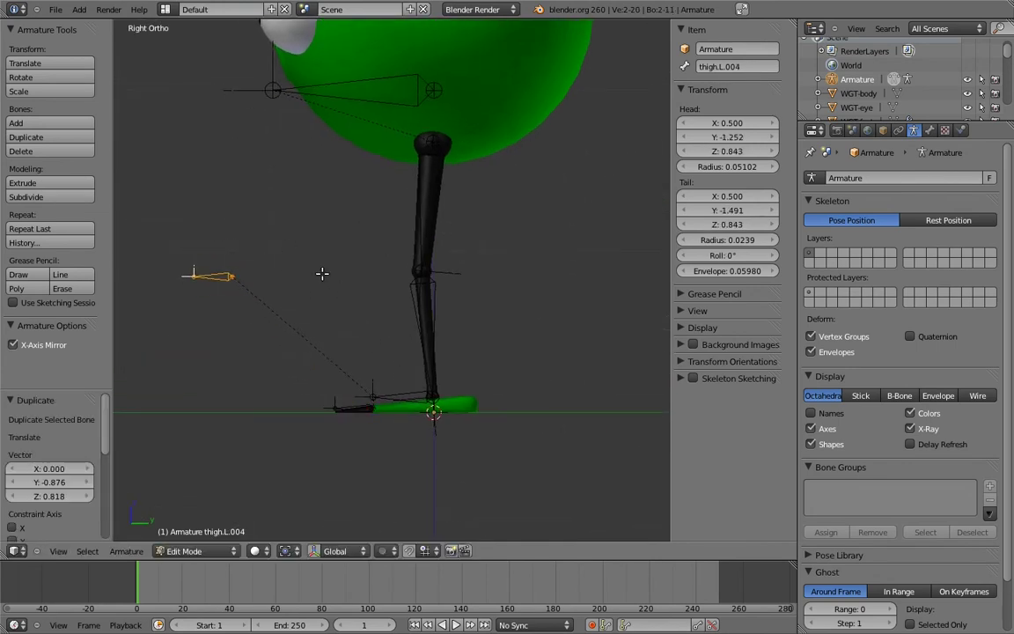
- Rename the left lower-leg bone as shin.L and the right leg's upper bone as shin.R
{"action": "middle_click_drag", "start_coordinate": [304, 281], "coordinate": [414, 242]}
{"action": "right_click", "coordinate": [421, 296]}
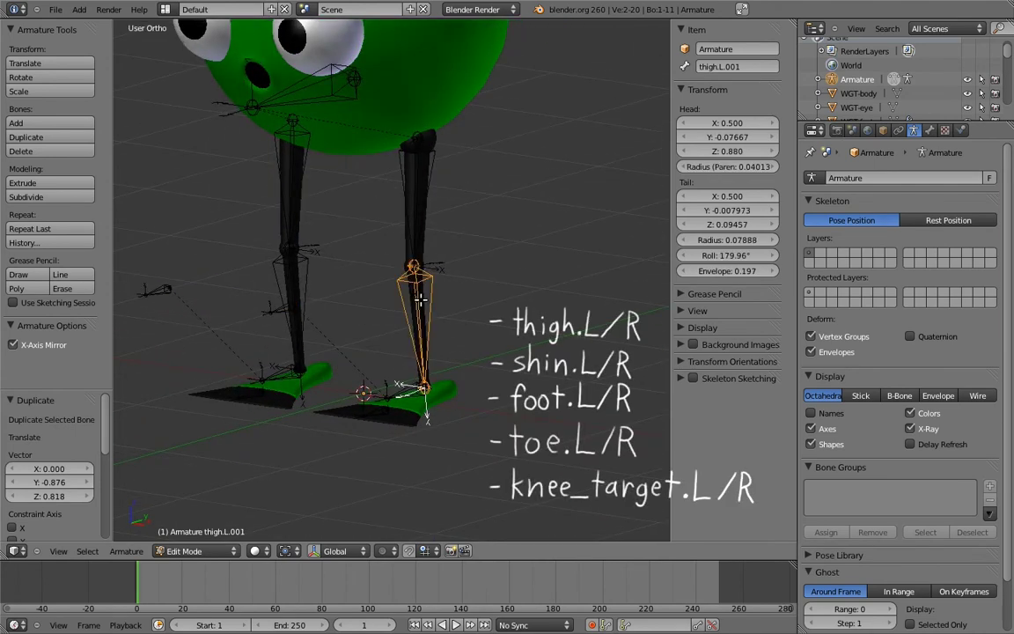
{"action": "double_click", "coordinate": [717, 67]}
{"action": "type", "text": "shin.L"}
{"action": "key", "text": "Return"}
{"action": "right_click", "coordinate": [293, 165]}
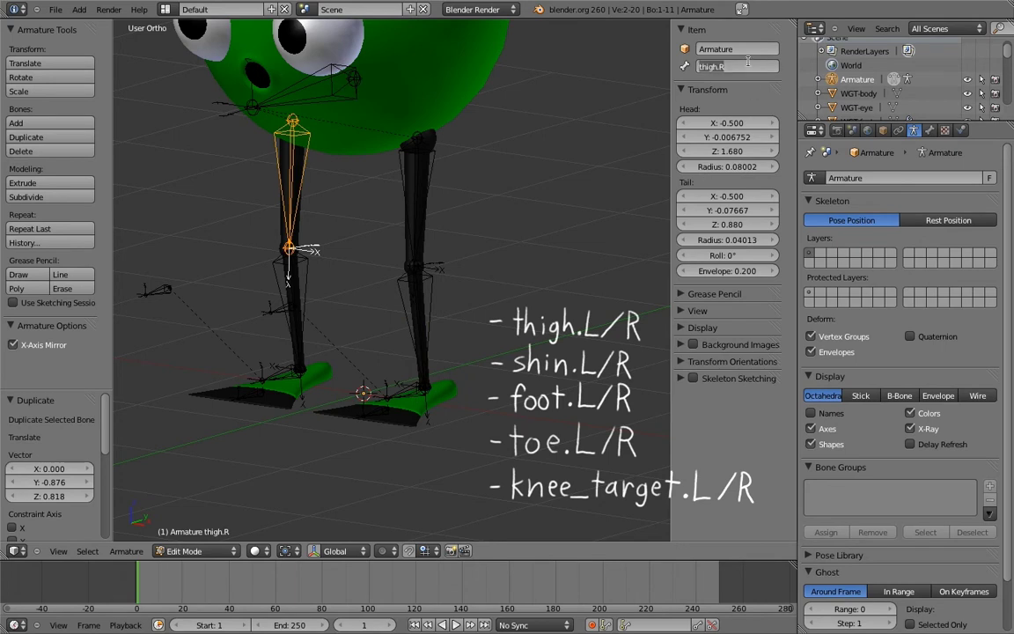
- Rename the foot bones as foot.L and foot.R, and the bones in front of the knees as knee_target.L and knee_target.R
{"action": "right_click", "coordinate": [406, 391]}
{"action": "double_click", "coordinate": [720, 68]}
{"action": "type", "text": "foot.L"}
{"action": "key", "text": "Return"}
{"action": "right_click", "coordinate": [278, 371]}
{"action": "left_click", "coordinate": [719, 70]}
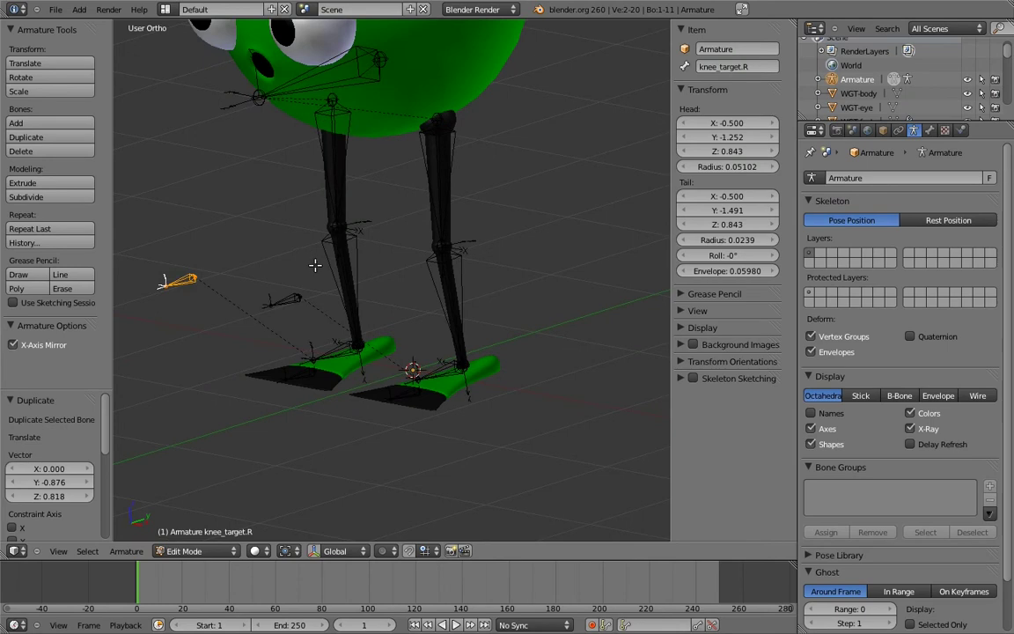
- Switch to Pose Mode and add an Inverse Kinematics constraint to shin.L with foot.L as its target
{"action": "middle_click_drag", "start_coordinate": [337, 255], "coordinate": [385, 323]}
{"action": "key", "text": "ctrl+Tab"}
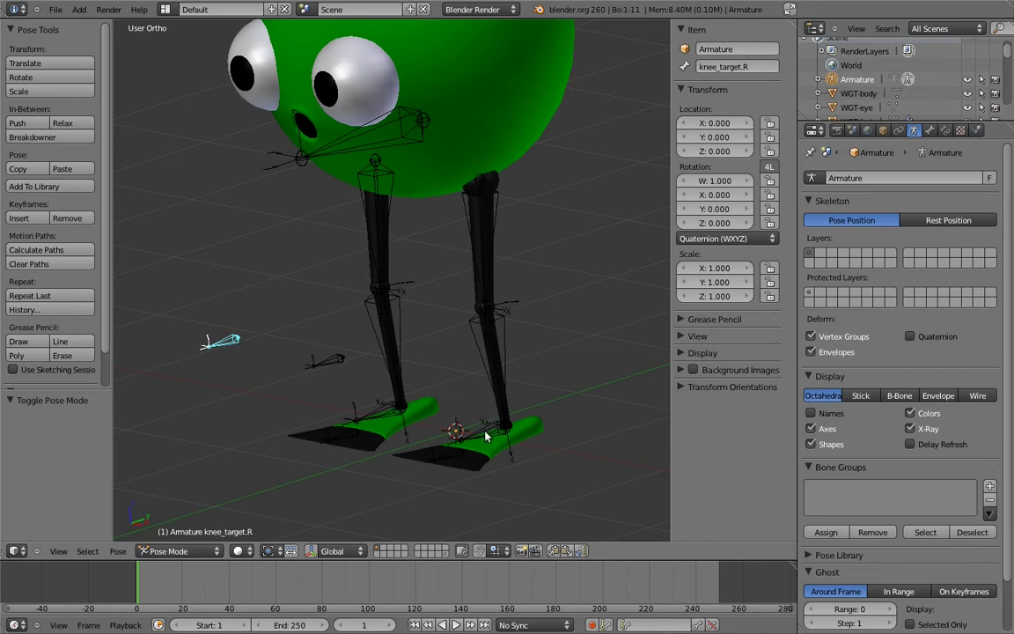
{"action": "right_click", "coordinate": [503, 355]}
{"action": "key", "text": "shift+ctrl+c"}
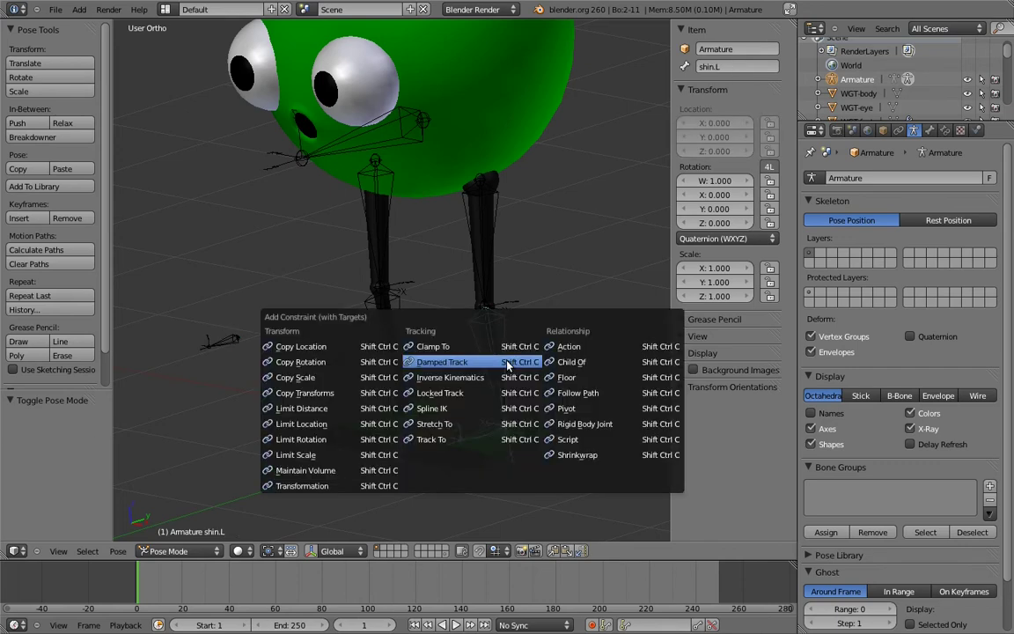
{"action": "left_click", "coordinate": [464, 377]}
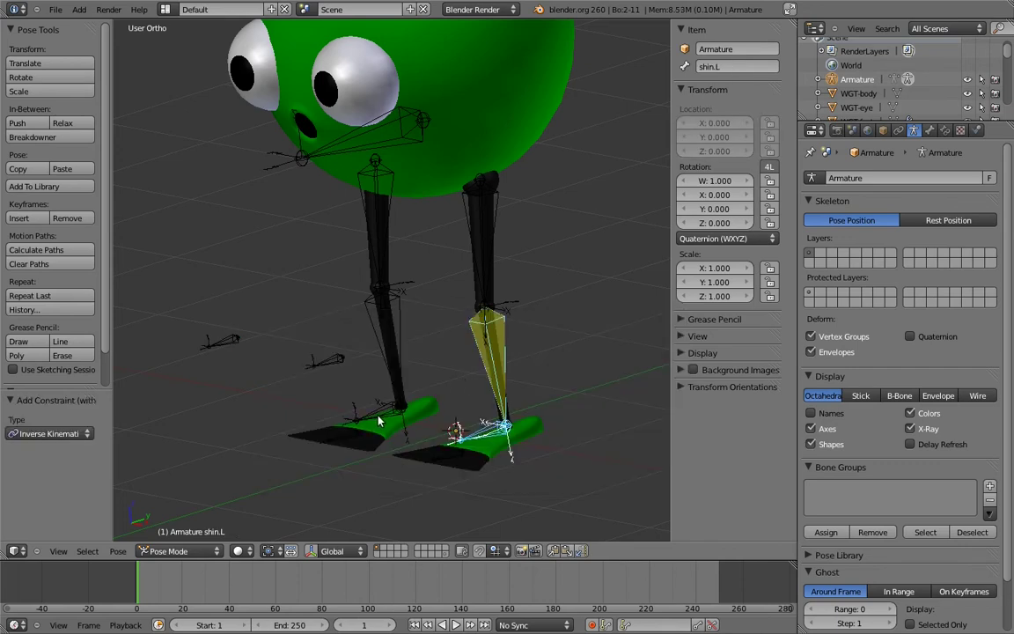
- Add an Inverse Kinematics constraint to the right lower-leg bone with foot.R as its target
{"action": "right_click", "coordinate": [378, 418]}
{"action": "right_click", "coordinate": [403, 341], "text": "shift"}
{"action": "key", "text": "shift+ctrl+c"}
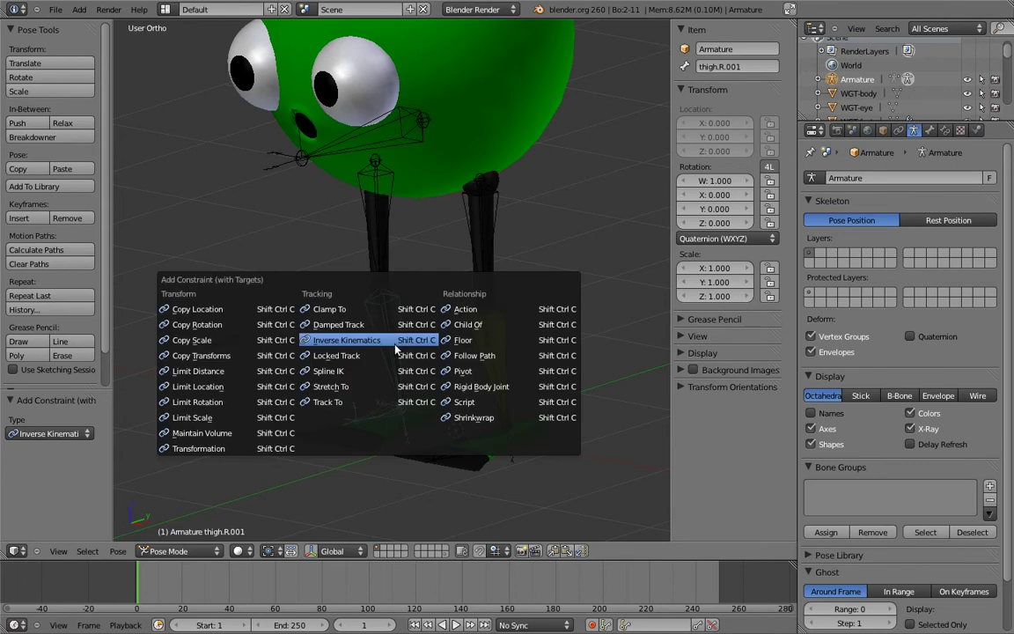
{"action": "left_click", "coordinate": [403, 340]}
- Set the chain length to 2 in the IK constraints of both lower-leg bones
{"action": "right_click", "coordinate": [505, 369]}
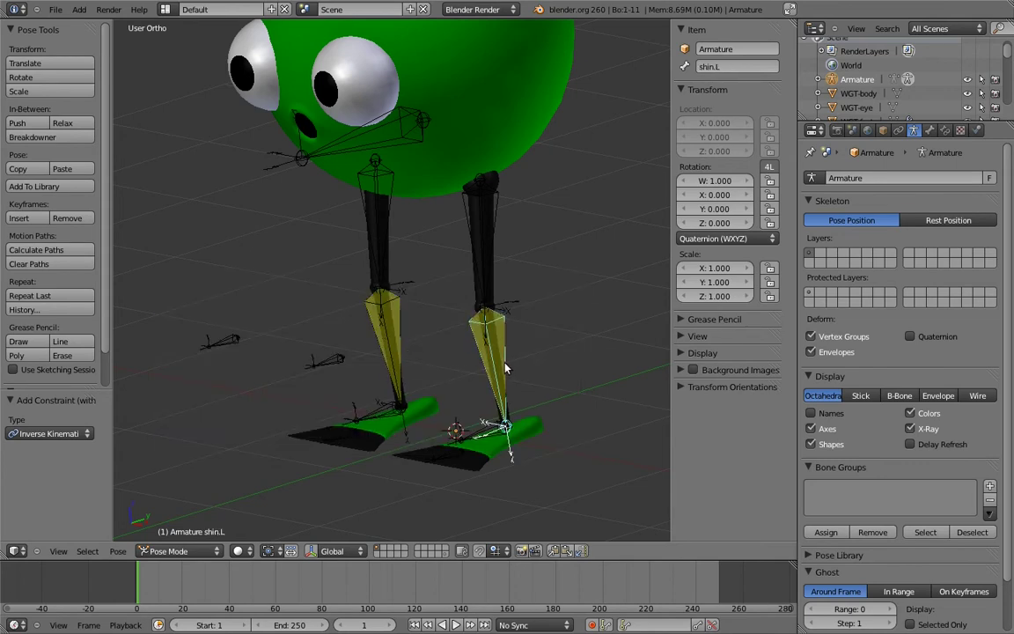
{"action": "left_click", "coordinate": [945, 131]}
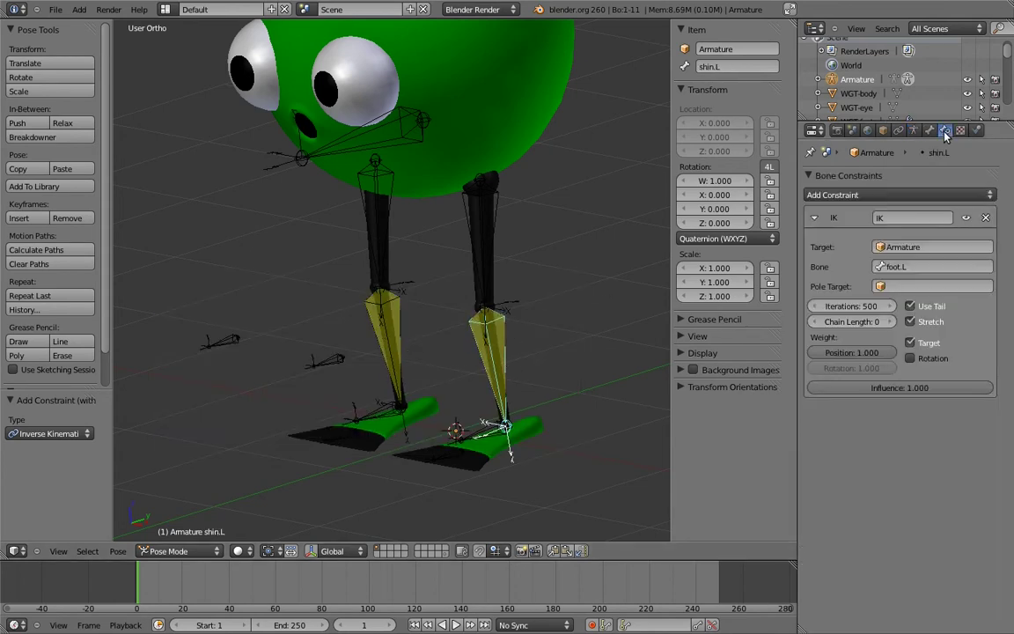
{"action": "right_click", "coordinate": [418, 338]}
{"action": "left_click", "coordinate": [890, 323]}
- Set the pole target of shin.L's IK constraint to the Armature bone knee_target.L
{"action": "right_click", "coordinate": [489, 352]}
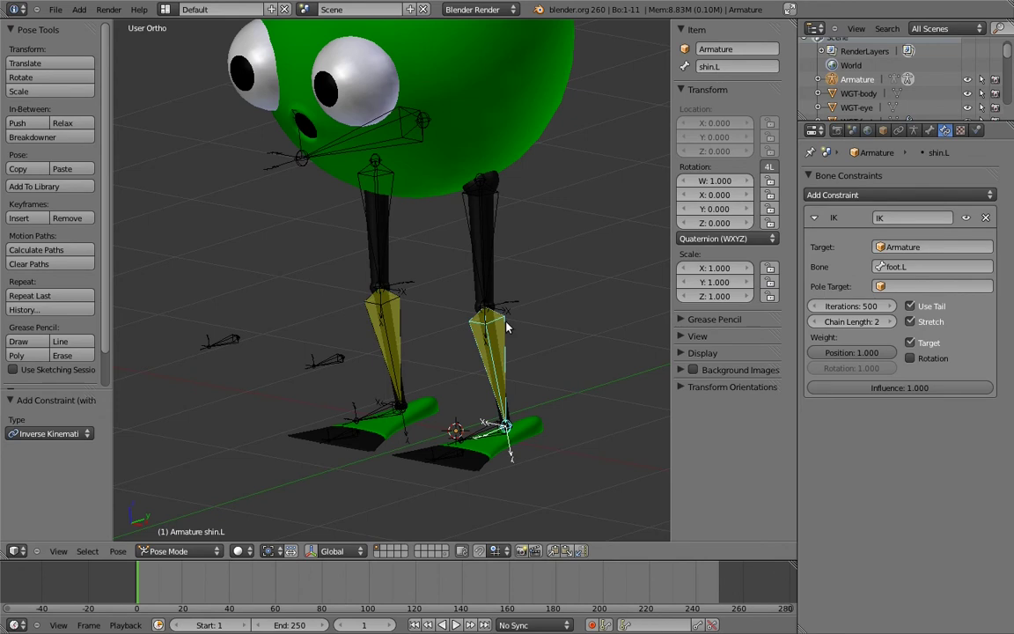
{"action": "left_click", "coordinate": [912, 286]}
{"action": "left_click", "coordinate": [896, 308]}
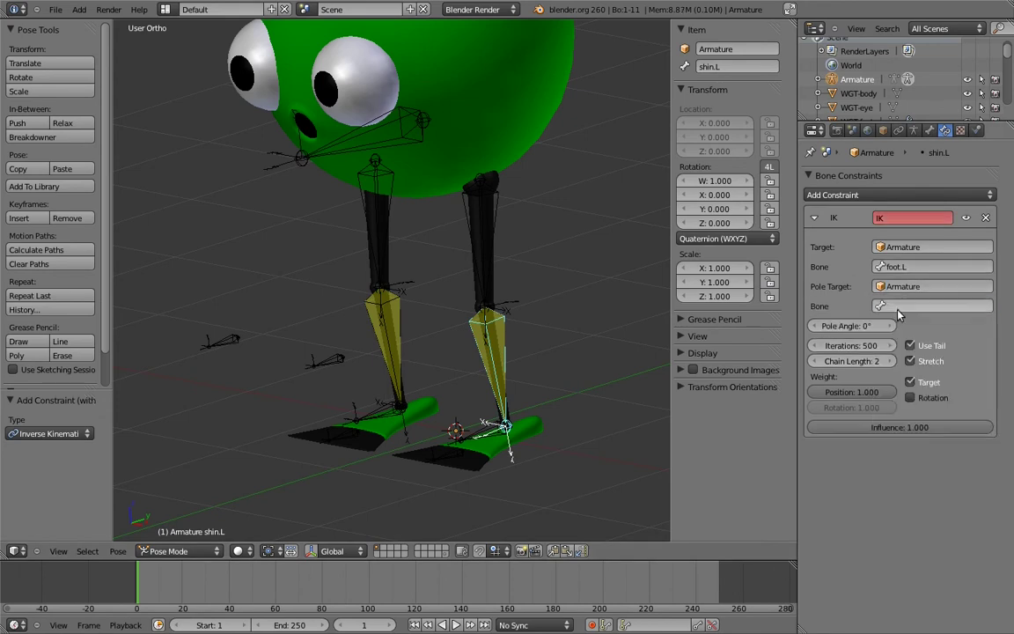
{"action": "left_click", "coordinate": [910, 306]}
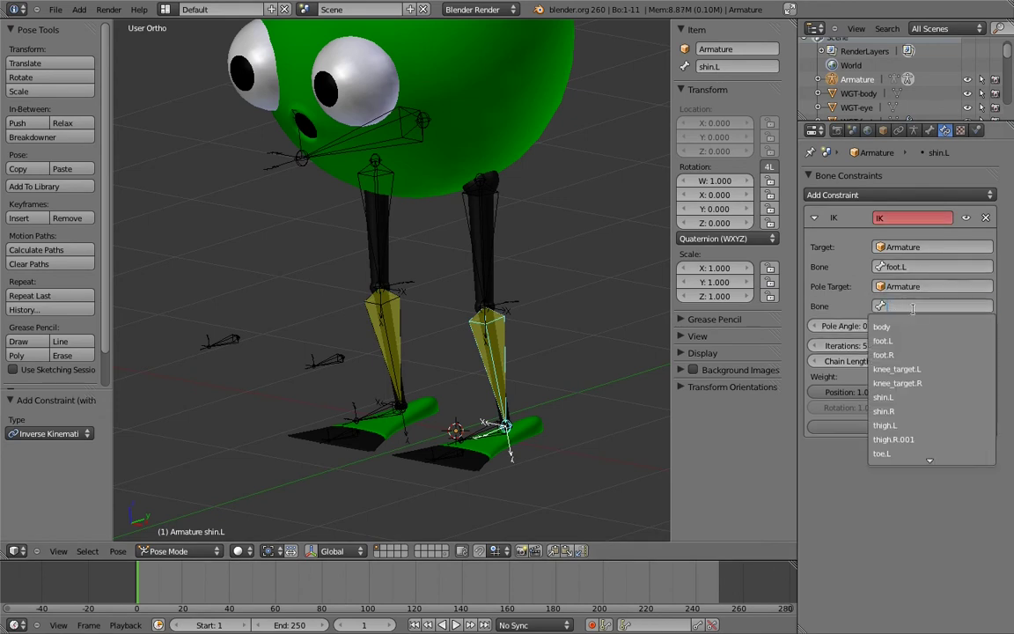
{"action": "left_click", "coordinate": [898, 369]}
- Set the pole target of the right lower-leg bone's IK constraint to the Armature bone knee_target.R
{"action": "right_click", "coordinate": [400, 406]}
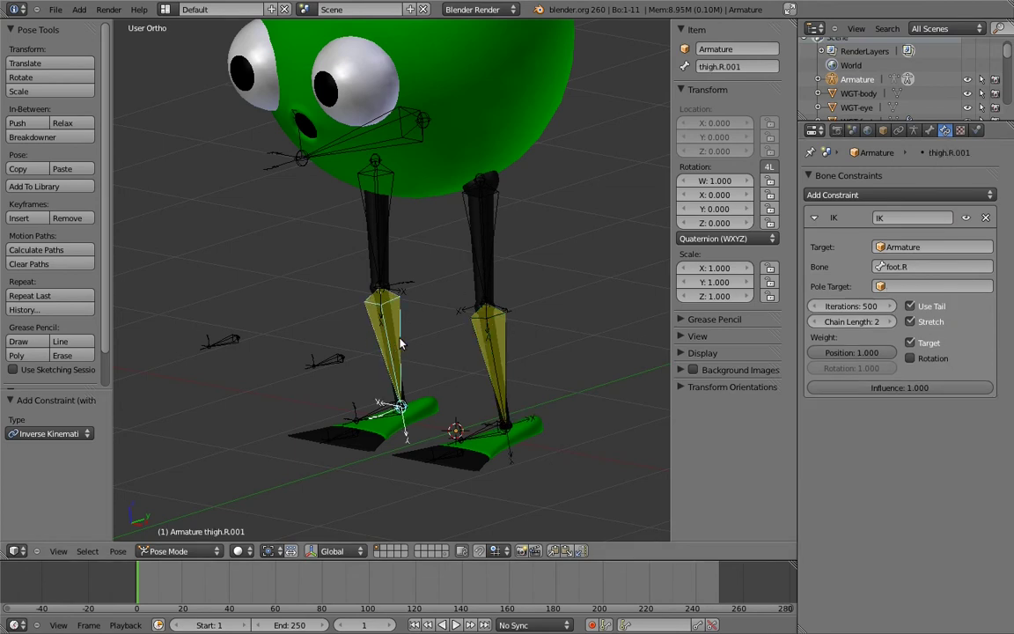
{"action": "left_click", "coordinate": [903, 286]}
{"action": "left_click", "coordinate": [898, 307]}
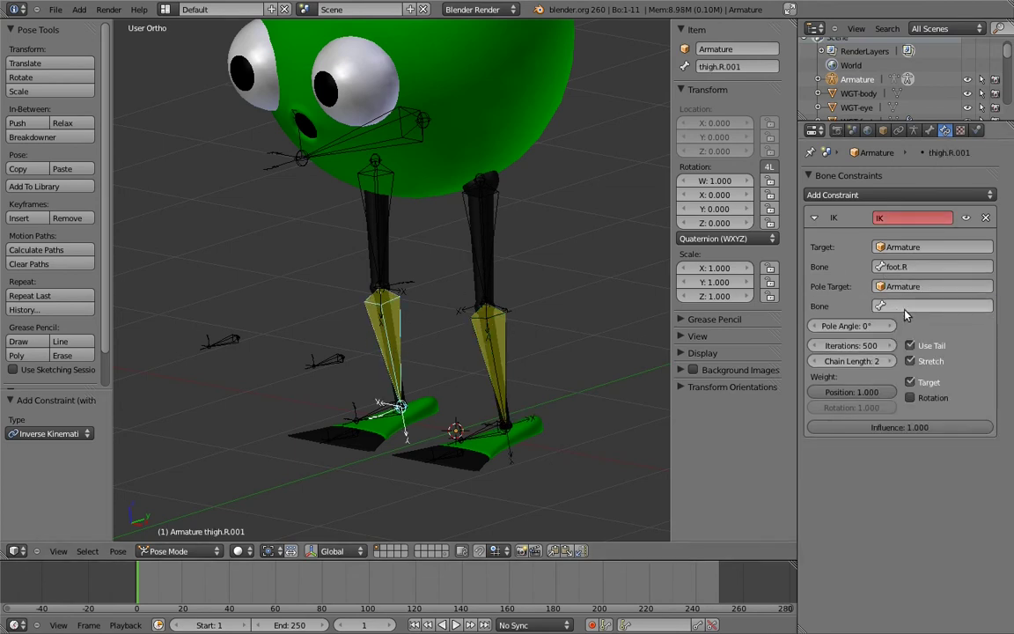
{"action": "left_click", "coordinate": [899, 306]}
{"action": "left_click", "coordinate": [921, 383]}
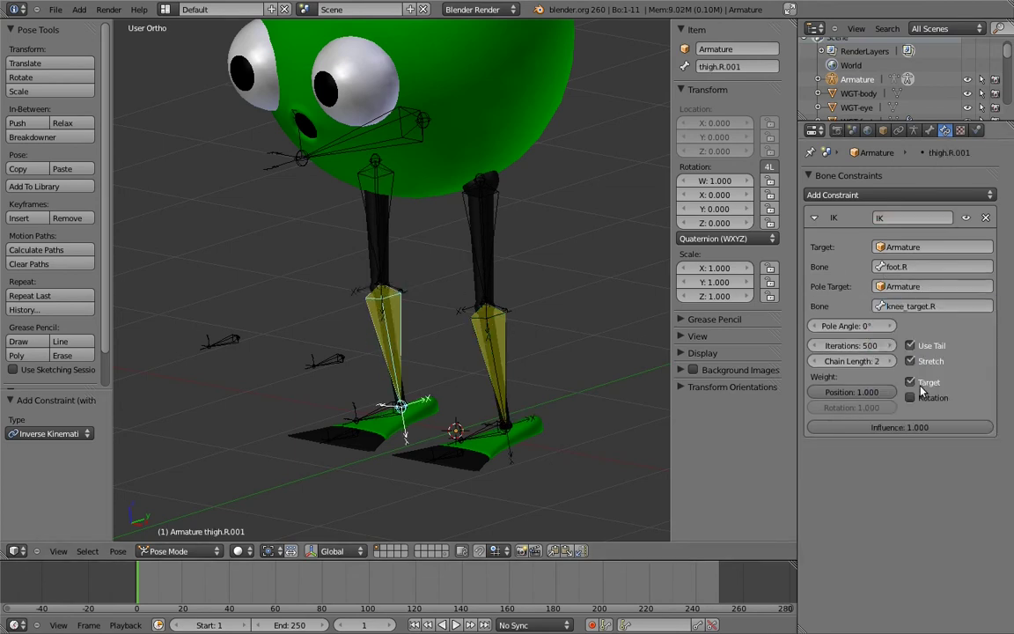
- In top view, set the pole angle of both lower-leg IK constraints to -90°
{"action": "right_click", "coordinate": [493, 352]}
{"action": "key", "text": "KP_7"}
{"action": "middle_click_drag", "start_coordinate": [555, 264], "coordinate": [557, 303], "text": "shift"}
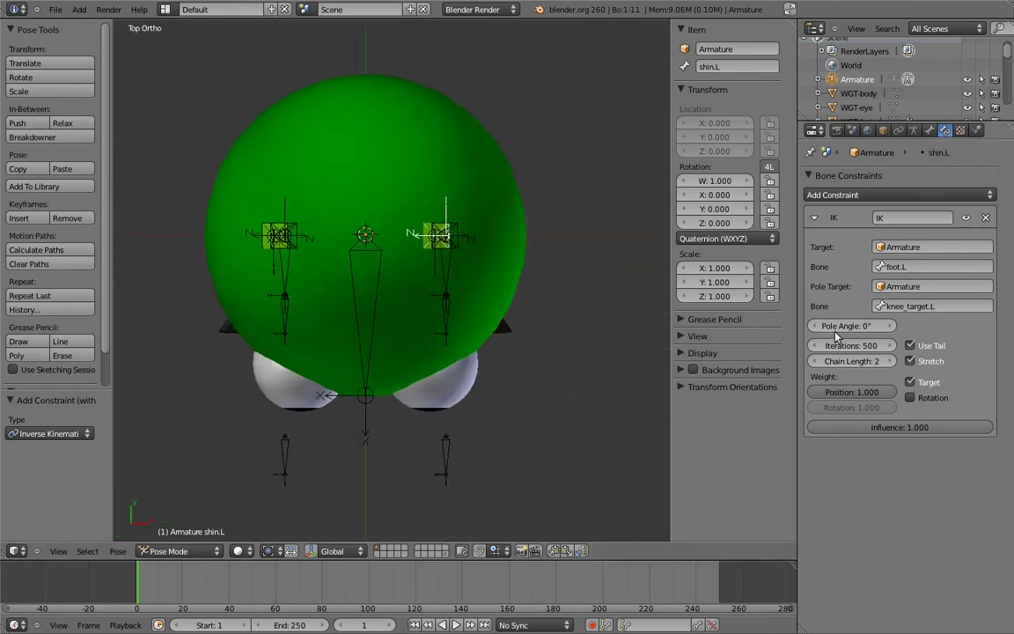
{"action": "left_click_drag", "start_coordinate": [848, 327], "coordinate": [755, 342]}
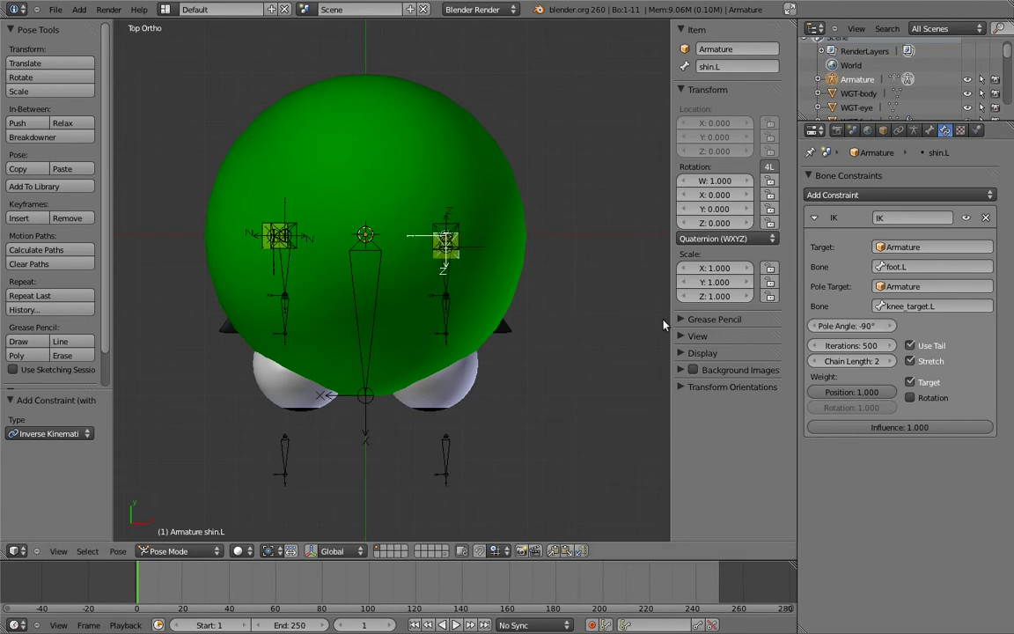
{"action": "right_click", "coordinate": [260, 227]}
{"action": "left_click_drag", "start_coordinate": [844, 327], "coordinate": [704, 297]}
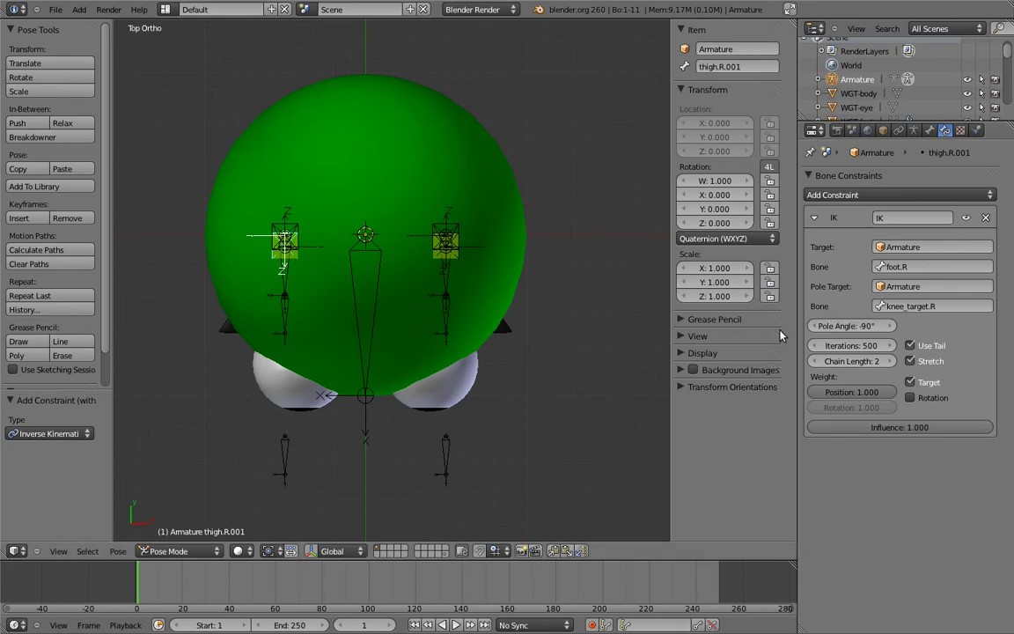
- Lock the Y and Z axes in the Inverse Kinematics settings of shin.L
{"action": "middle_click_drag", "start_coordinate": [528, 265], "coordinate": [500, 240]}
{"action": "scroll", "coordinate": [500, 239], "scroll_direction": "up", "scroll_amount": 3}
{"action": "middle_click_drag", "start_coordinate": [527, 383], "coordinate": [547, 215], "text": "shift"}
{"action": "right_click", "coordinate": [492, 321]}
{"action": "left_click", "coordinate": [930, 129]}
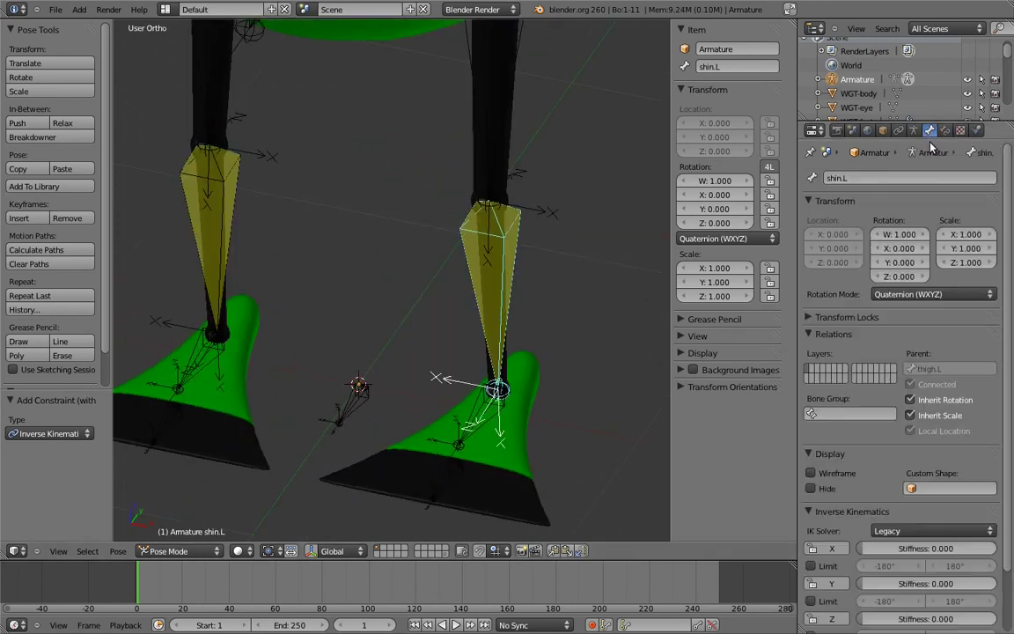
{"action": "scroll", "coordinate": [866, 464], "scroll_direction": "down", "scroll_amount": 2}
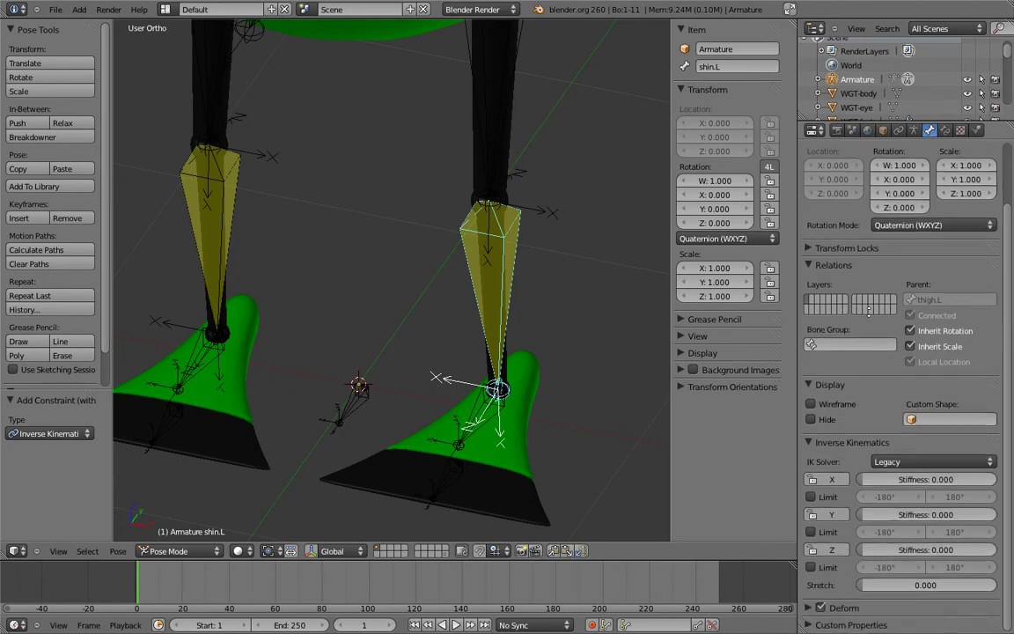
{"action": "left_click", "coordinate": [832, 515]}
{"action": "left_click", "coordinate": [832, 550]}
- Lock the Y and Z axes in the Inverse Kinematics settings of the right lower-leg bone
{"action": "right_click", "coordinate": [199, 233]}
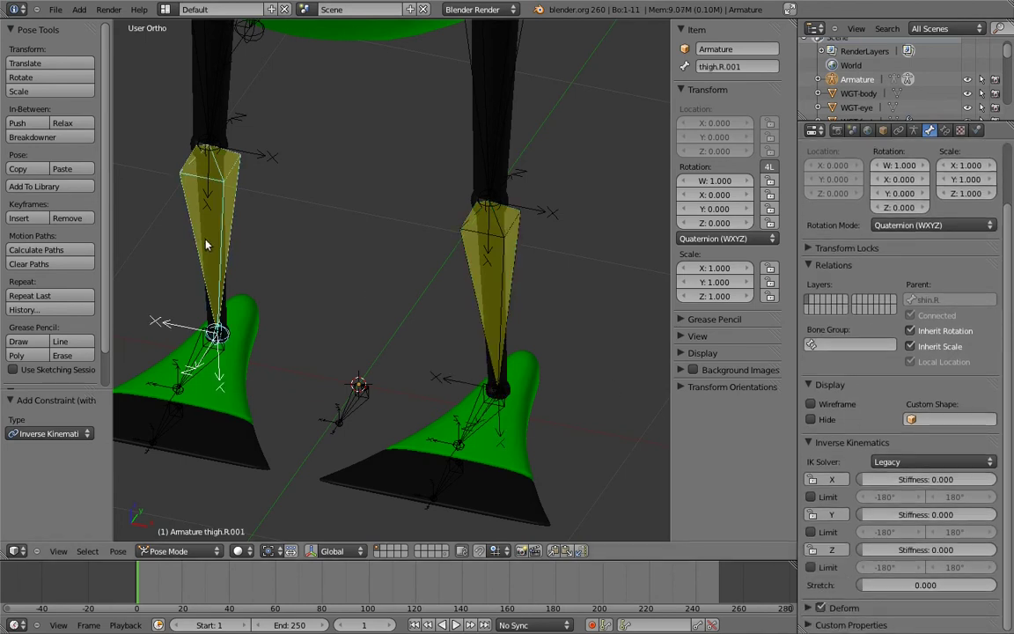
{"action": "left_click", "coordinate": [832, 515]}
{"action": "left_click", "coordinate": [830, 550]}
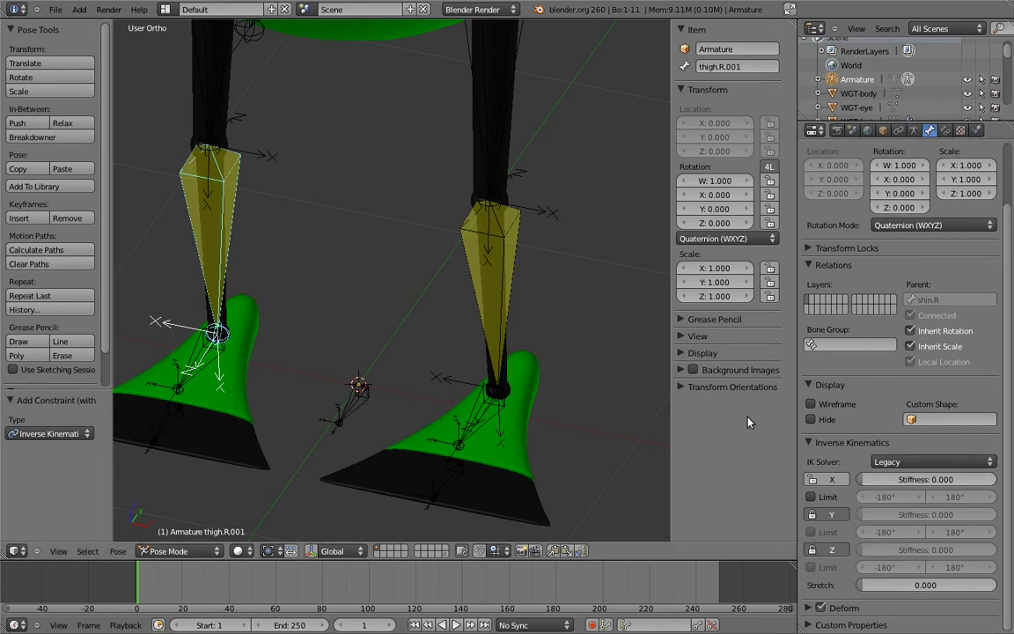
- Select toe.L and set its rotation mode to XYZ Euler
{"action": "middle_click_drag", "start_coordinate": [457, 473], "coordinate": [507, 421]}
{"action": "right_click", "coordinate": [519, 401]}
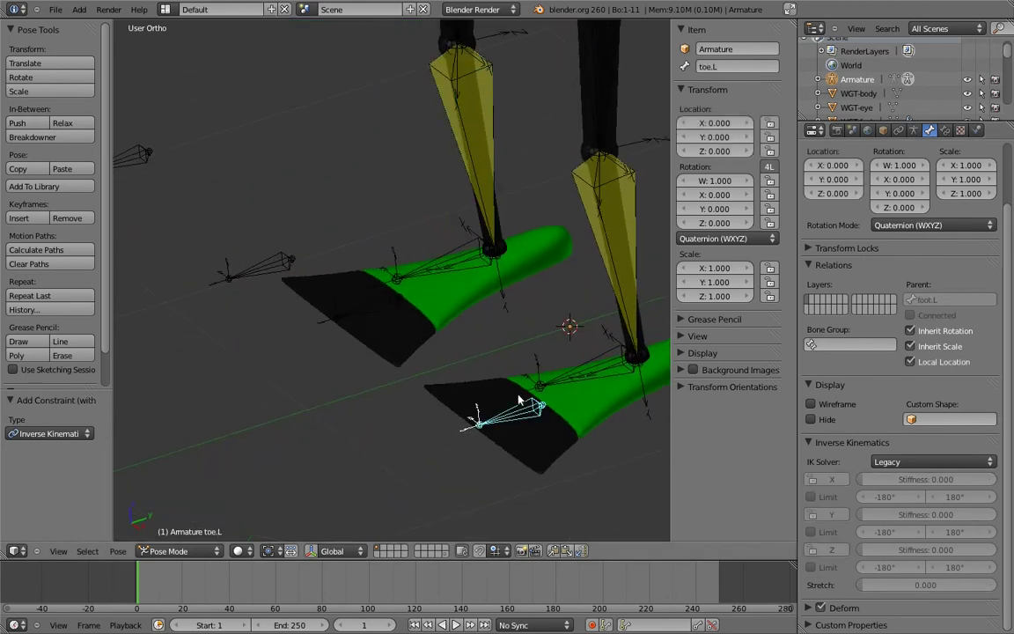
{"action": "left_click", "coordinate": [713, 239]}
{"action": "left_click", "coordinate": [709, 208]}
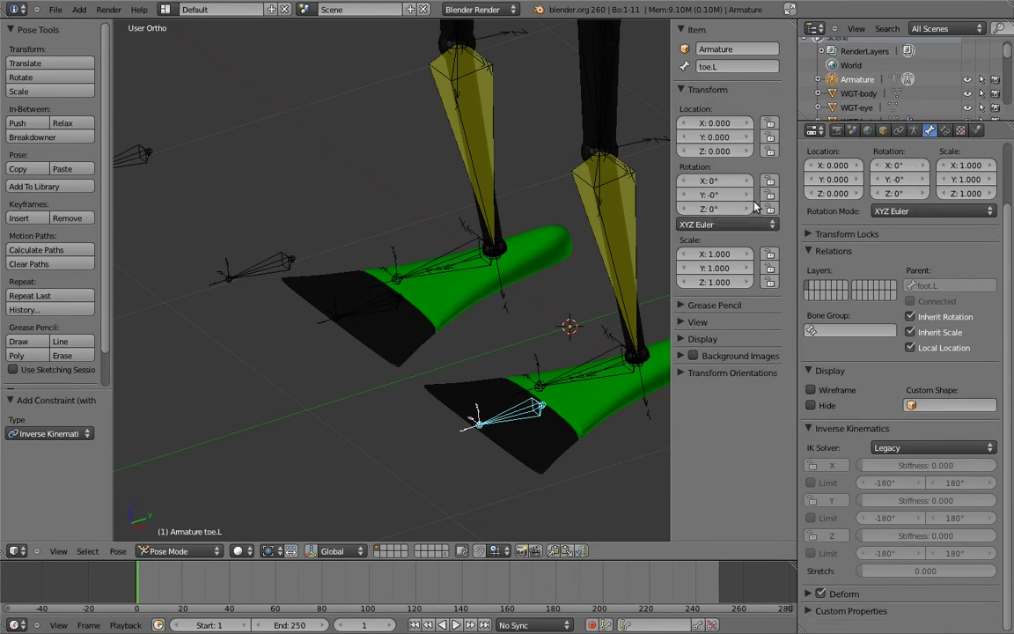
- Lock toe.L's Y and Z rotation and its X, Y and Z location
{"action": "left_click", "coordinate": [772, 195]}
{"action": "left_click", "coordinate": [771, 210]}
{"action": "left_click", "coordinate": [771, 124]}
{"action": "left_click_drag", "start_coordinate": [771, 125], "coordinate": [771, 153]}
- Set toe.R's rotation mode to XYZ Euler and lock its Y and Z rotation and its X, Y and Z location
{"action": "right_click", "coordinate": [352, 310]}
{"action": "left_click", "coordinate": [727, 239]}
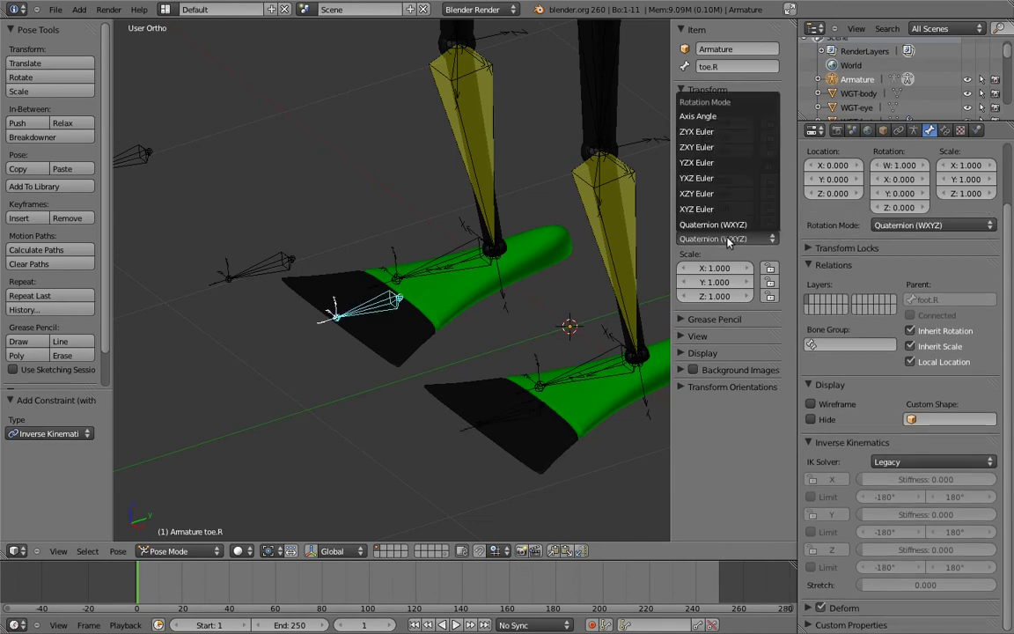
{"action": "left_click", "coordinate": [730, 211]}
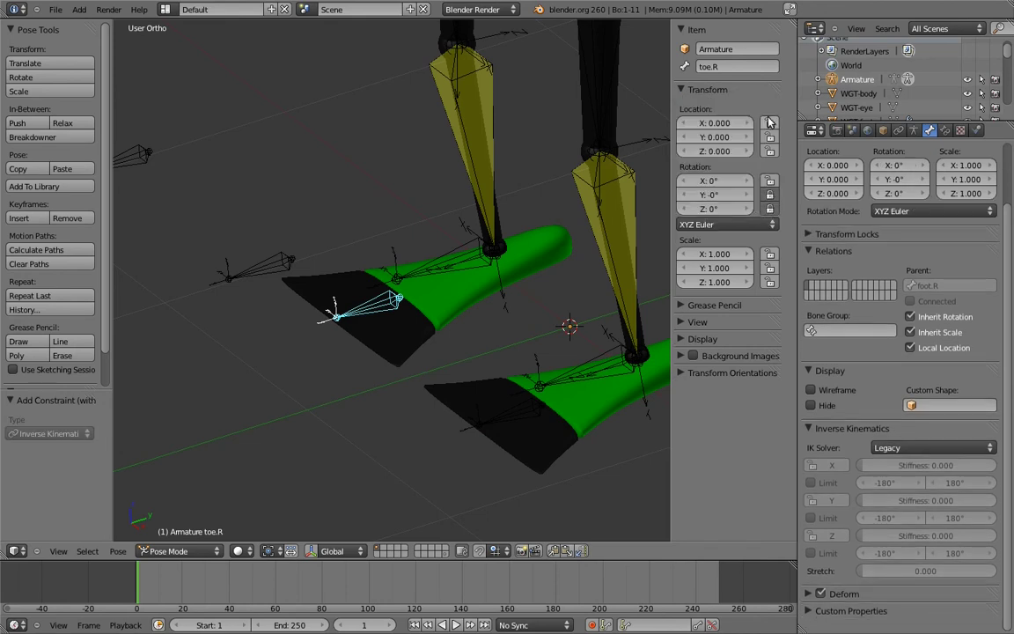
{"action": "scroll", "coordinate": [421, 270], "scroll_direction": "down", "scroll_amount": 5}
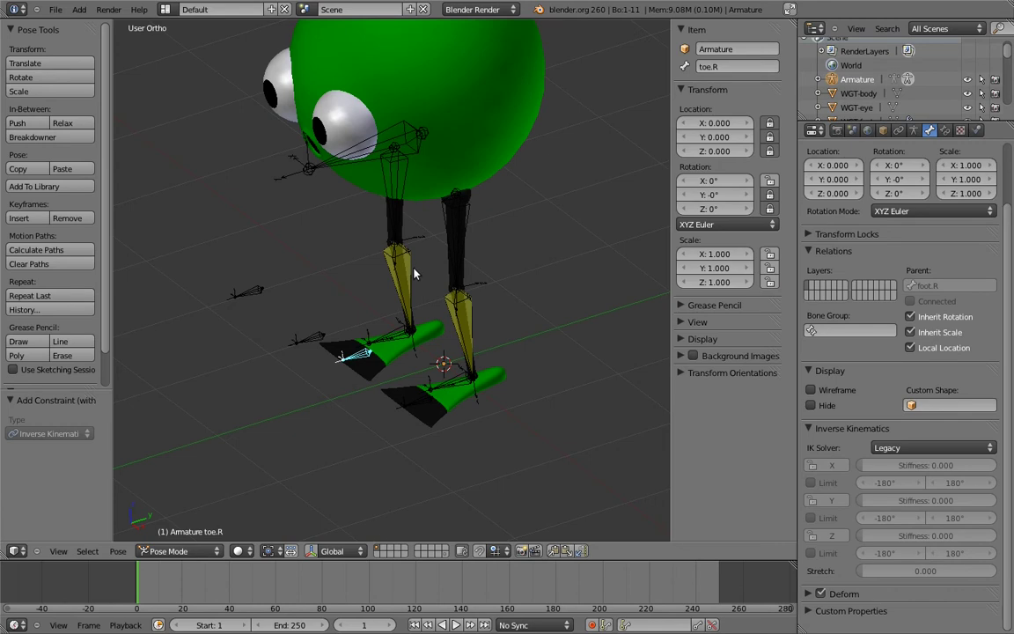
- Add a new bone to the armature in Edit Mode and move it -2.2 along the Y axis, in front of the character
{"action": "middle_click_drag", "start_coordinate": [428, 154], "coordinate": [436, 207]}
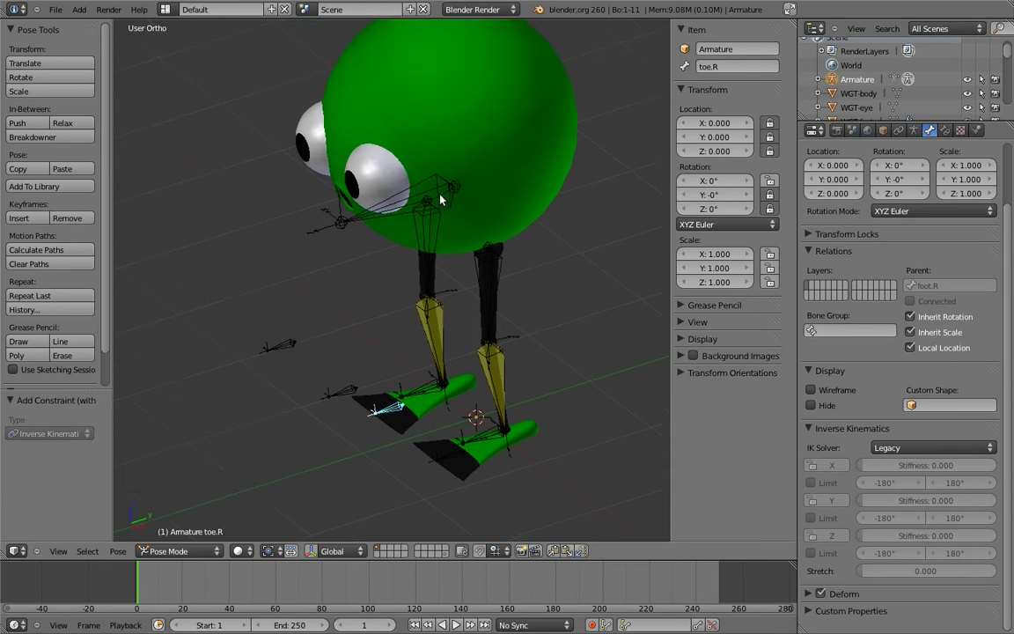
{"action": "right_click", "coordinate": [440, 194]}
{"action": "key", "text": "Tab"}
{"action": "key", "text": "KP_7"}
{"action": "key", "text": "shift+a"}
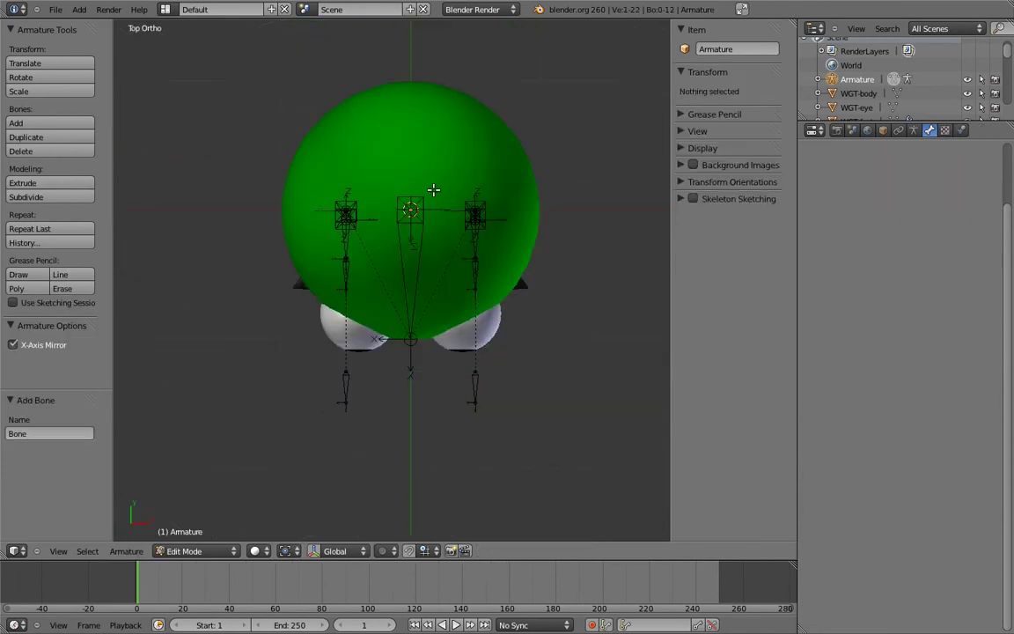
{"action": "key", "text": "g"}
{"action": "key", "text": "y"}
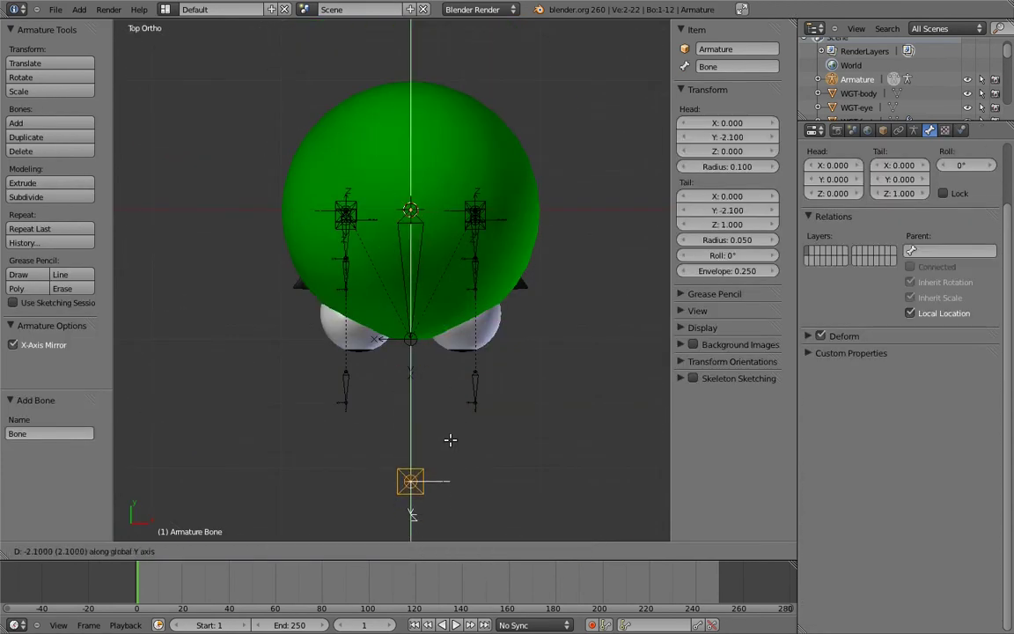
{"action": "left_click", "coordinate": [449, 457]}
- Raise the new front bone about 2.521 along the Z axis to eye height
{"action": "key", "text": "KP_3"}
{"action": "middle_click_drag", "start_coordinate": [314, 301], "coordinate": [413, 409], "text": "shift"}
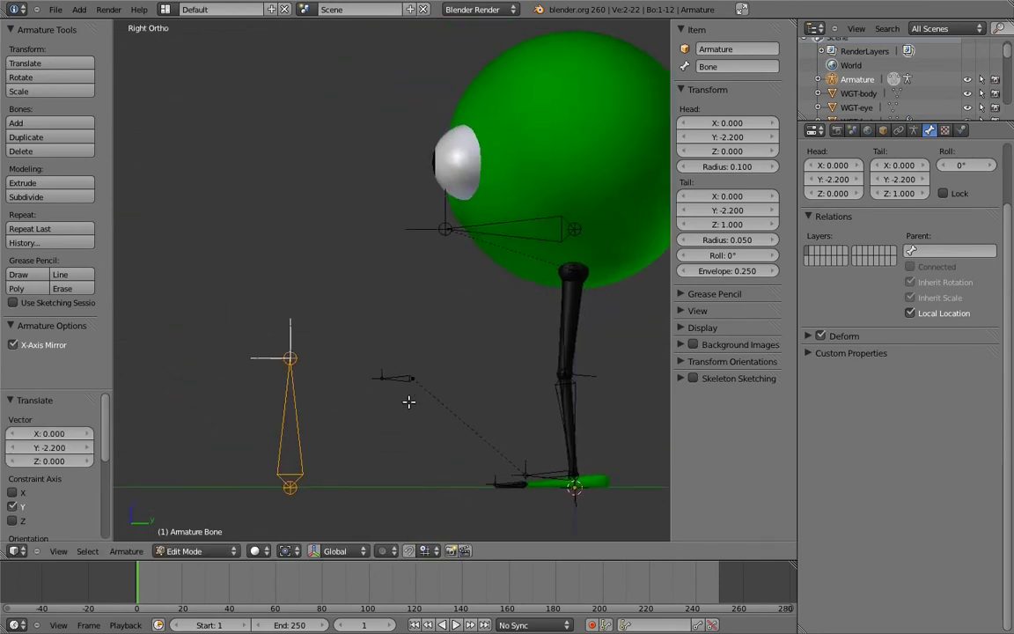
{"action": "key", "text": "g"}
{"action": "key", "text": "z"}
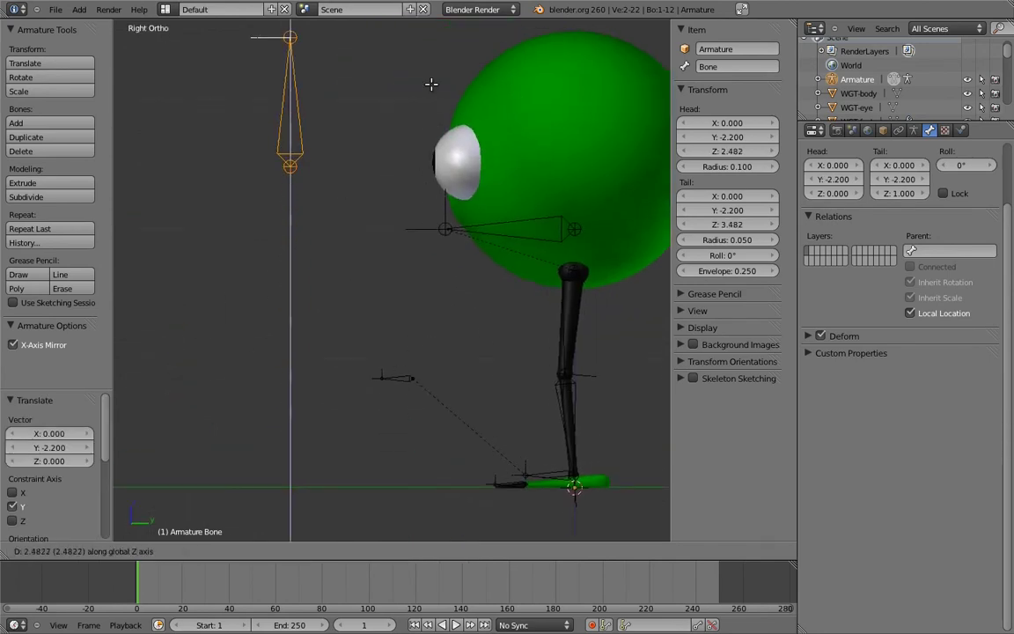
{"action": "left_click", "coordinate": [427, 84]}
- Move the front bone's tail to Y -3.200, Z 2.521 so it points forward, and set its roll to 0°
{"action": "middle_click_drag", "start_coordinate": [417, 104], "coordinate": [429, 143], "text": "shift"}
{"action": "middle_click_drag", "start_coordinate": [304, 67], "coordinate": [431, 81], "text": "shift"}
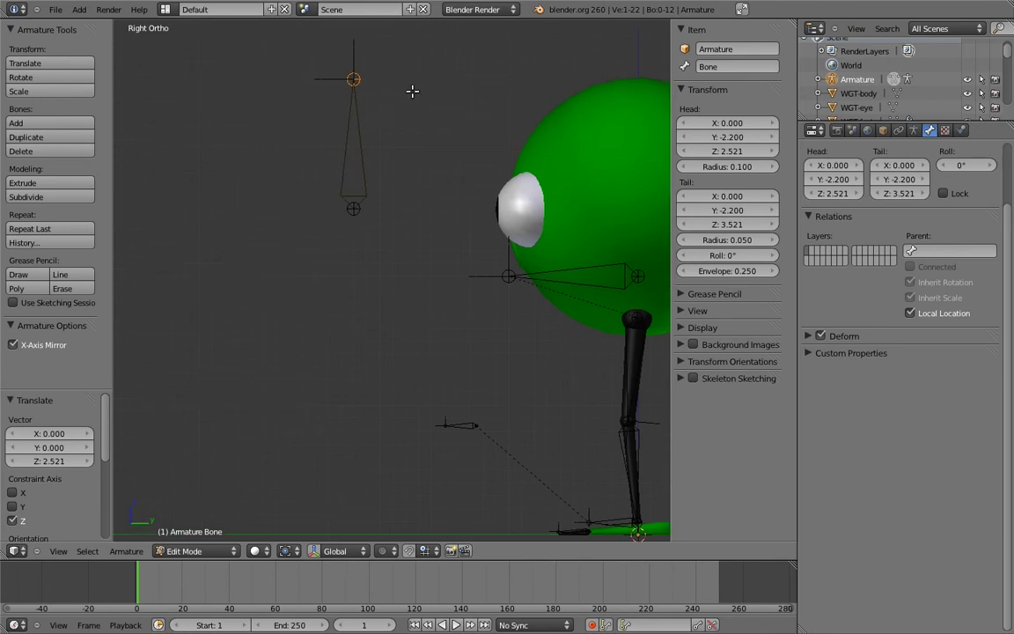
{"action": "key", "text": "g"}
{"action": "left_click", "coordinate": [291, 171]}
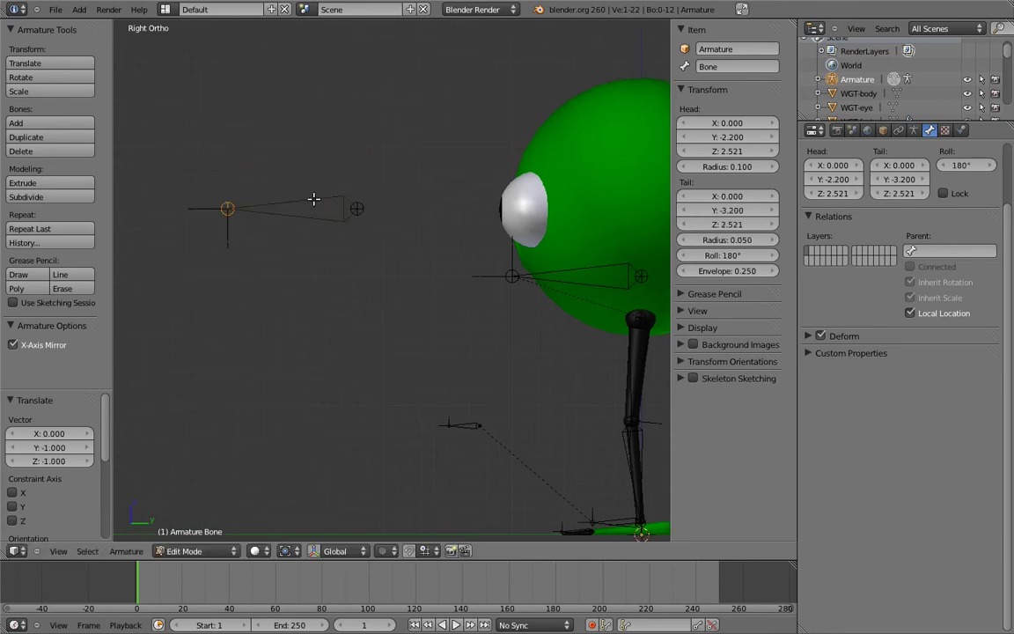
{"action": "key", "text": "KP_1"}
{"action": "key", "text": "ctrl+r"}
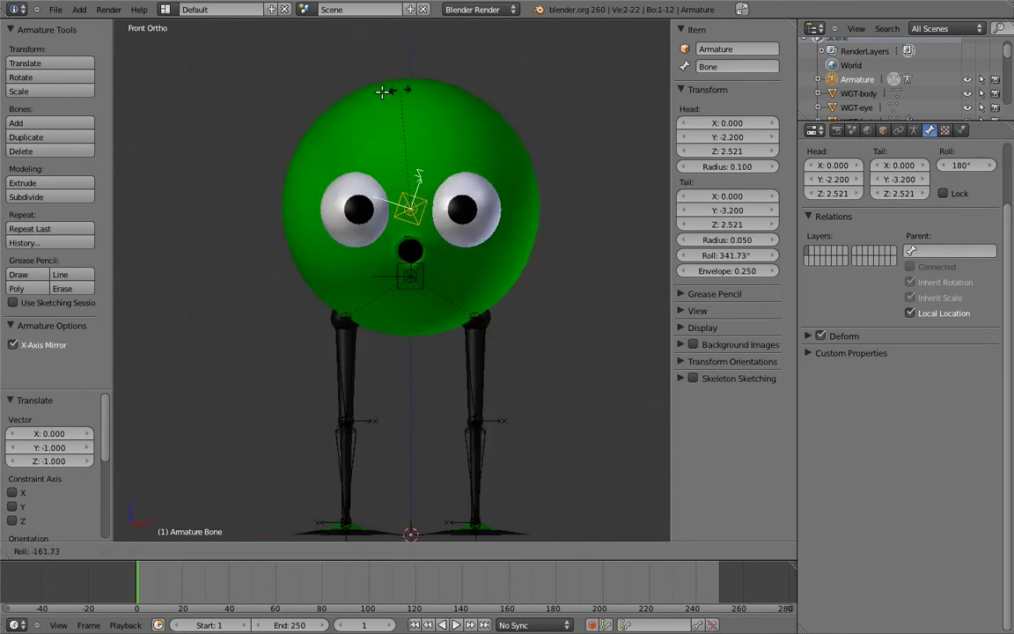
{"action": "left_click", "coordinate": [368, 102]}
- Shorten the front bone by moving its tail along Y to -2.700
{"action": "key", "text": "KP_3"}
{"action": "right_click", "coordinate": [229, 208]}
{"action": "key", "text": "g"}
{"action": "key", "text": "y"}
{"action": "left_click", "coordinate": [346, 156]}
{"action": "middle_click_drag", "start_coordinate": [390, 163], "coordinate": [321, 153], "text": "shift"}
- Add two separate bones near the top of the head, one above each eye
{"action": "key", "text": "a"}
{"action": "key", "text": "a"}
{"action": "key", "text": "KP_1"}
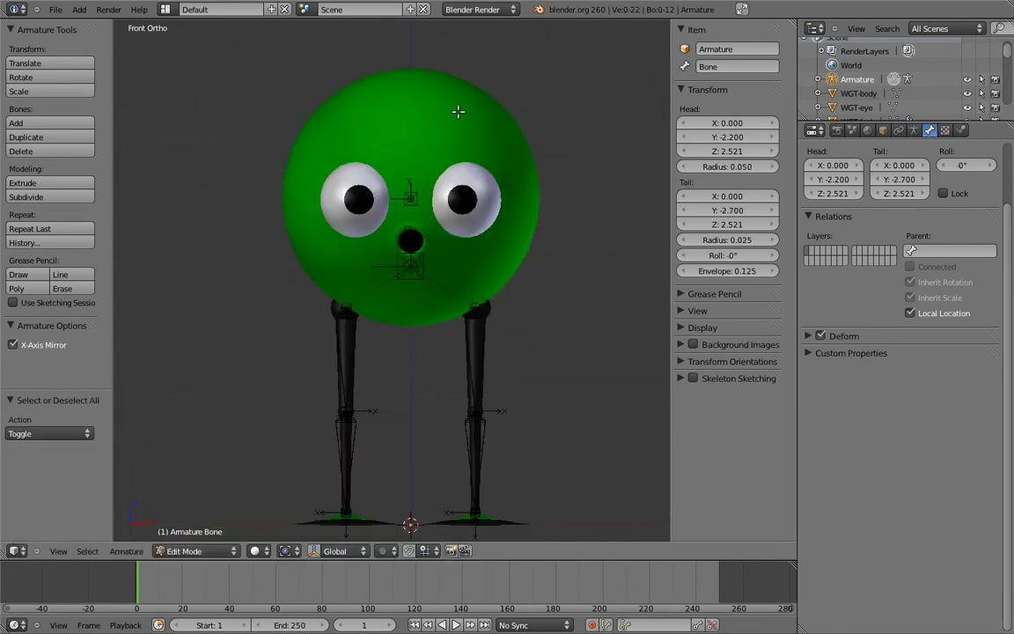
{"action": "left_click", "coordinate": [462, 116]}
{"action": "key", "text": "shift+a"}
{"action": "left_click", "coordinate": [354, 124]}
{"action": "key", "text": "shift+a"}
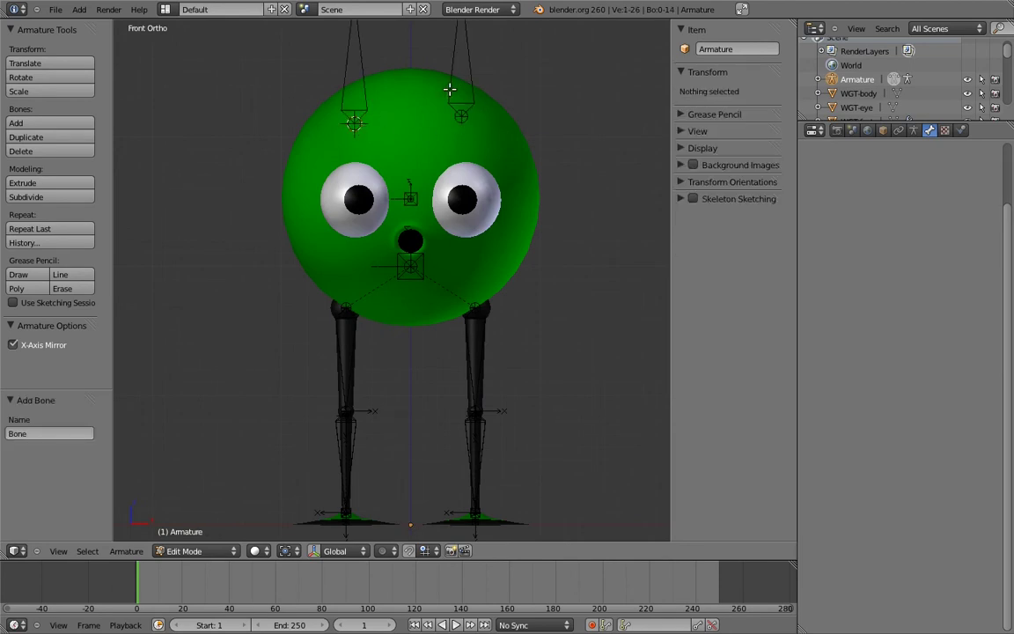
- Rename the two new head bones eye.L and eye.R to match the character's left and right eyes
{"action": "right_click", "coordinate": [447, 89]}
{"action": "left_click", "coordinate": [731, 67]}
{"action": "type", "text": "eye.L"}
{"action": "key", "text": "Return"}
{"action": "right_click", "coordinate": [350, 81]}
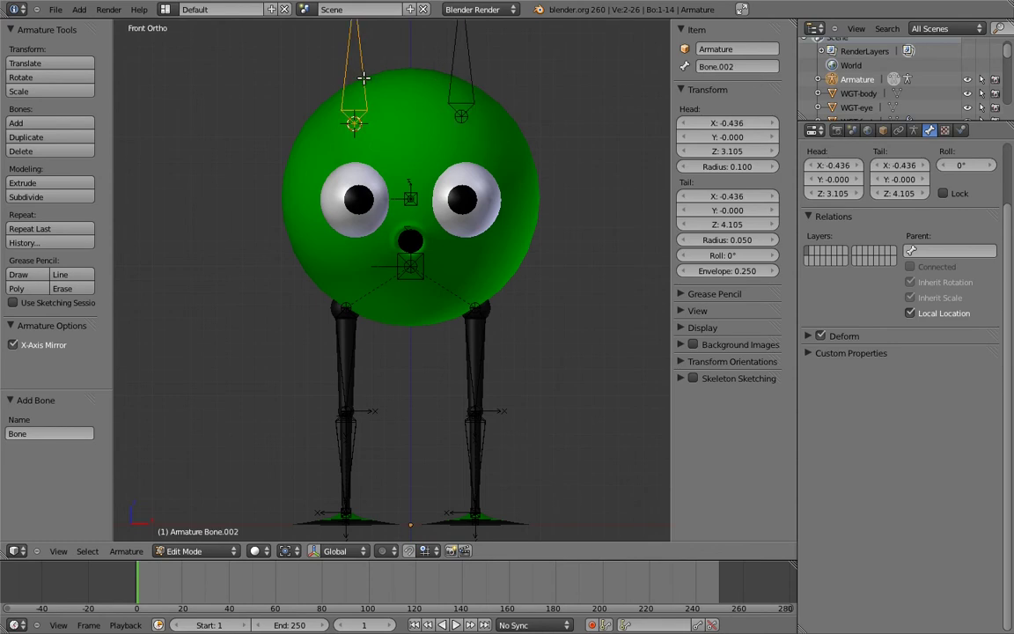
{"action": "left_click", "coordinate": [711, 67]}
{"action": "type", "text": "eye.R"}
{"action": "key", "text": "Return"}
- Select an edge loop on the left eyeball mesh and snap the 3D cursor to its centre
{"action": "right_click", "coordinate": [472, 79]}
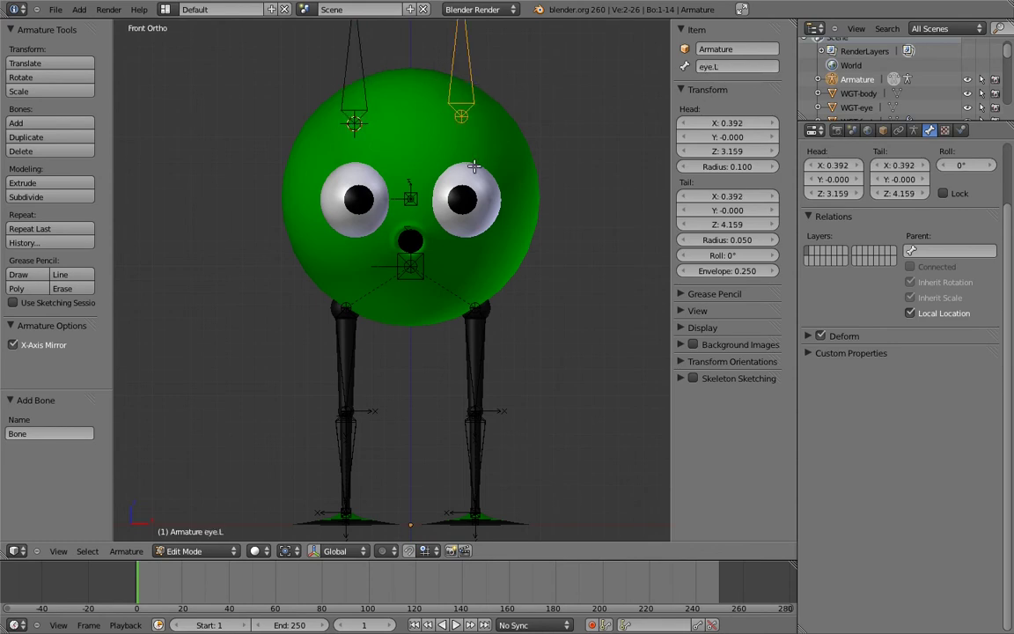
{"action": "middle_click_drag", "start_coordinate": [435, 172], "coordinate": [453, 233]}
{"action": "key", "text": "ctrl+Tab"}
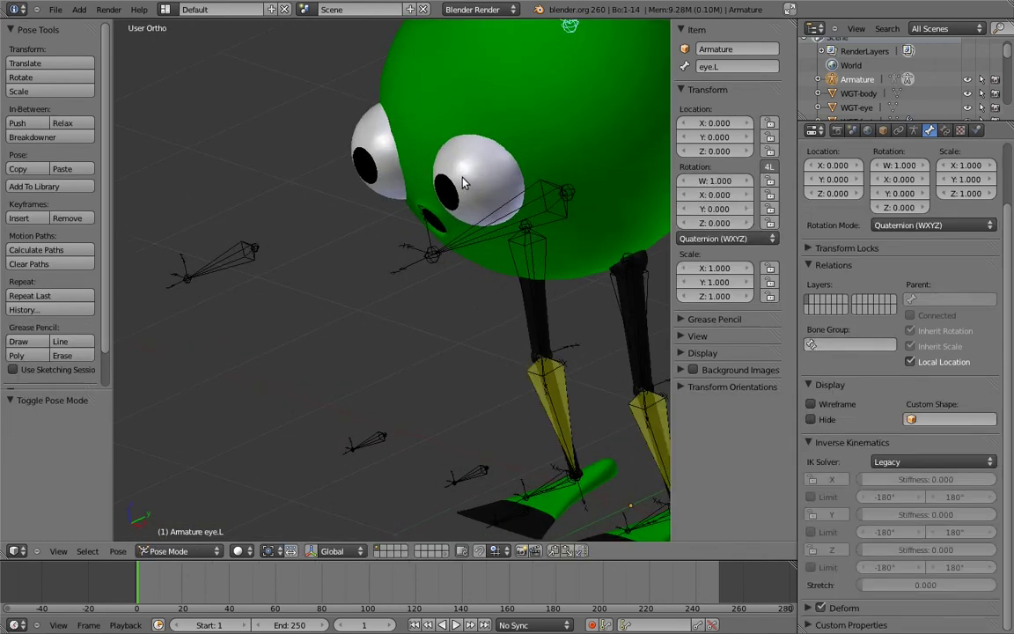
{"action": "right_click", "coordinate": [464, 184]}
{"action": "key", "text": "Tab"}
{"action": "middle_click_drag", "start_coordinate": [476, 181], "coordinate": [515, 209]}
{"action": "right_click", "coordinate": [467, 237], "text": "alt"}
{"action": "key", "text": "shift+s"}
{"action": "left_click", "coordinate": [469, 248]}
{"action": "key", "text": "Tab"}
- Rotate the eye.L and eye.R bones -90° about the X axis so they point forward
{"action": "right_click", "coordinate": [572, 88]}
{"action": "key", "text": "Tab"}
{"action": "right_click", "coordinate": [553, 55]}
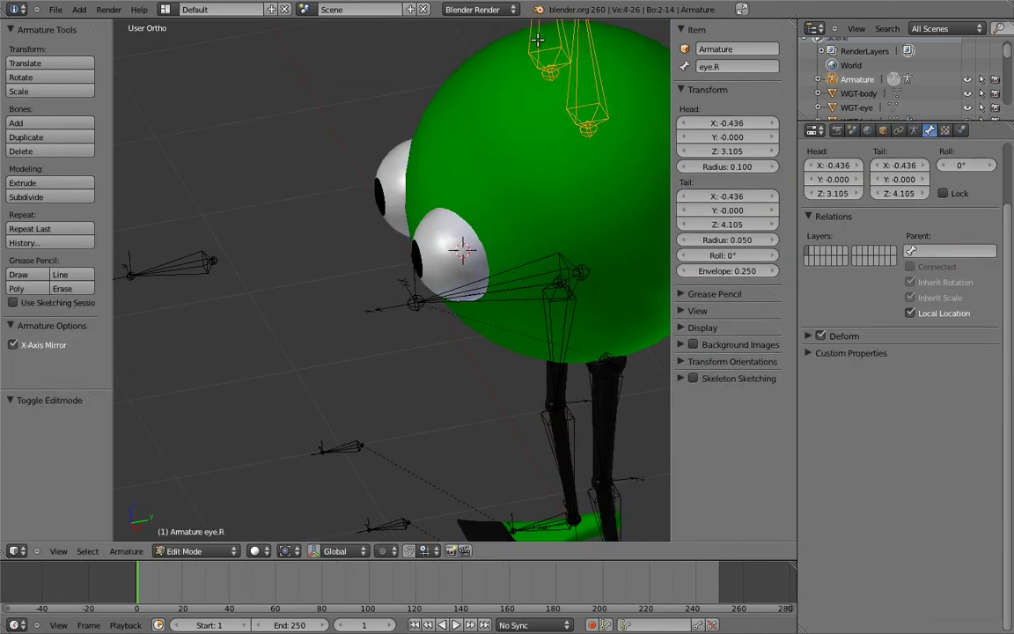
{"action": "key", "text": "KP_3"}
{"action": "scroll", "coordinate": [553, 53], "scroll_direction": "down", "scroll_amount": 3}
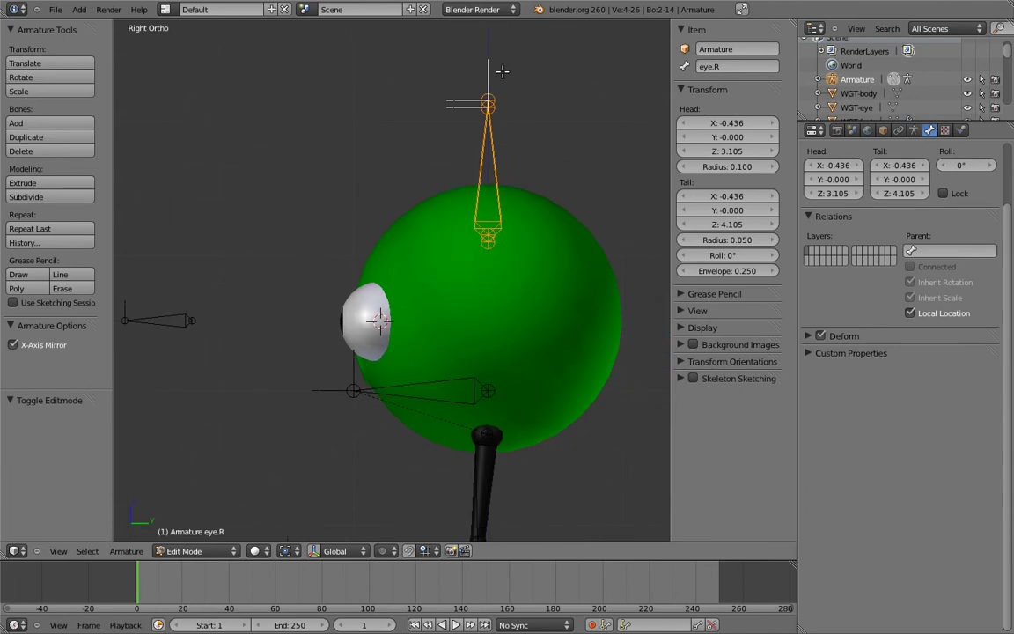
{"action": "key", "text": "r"}
{"action": "left_click", "coordinate": [383, 155]}
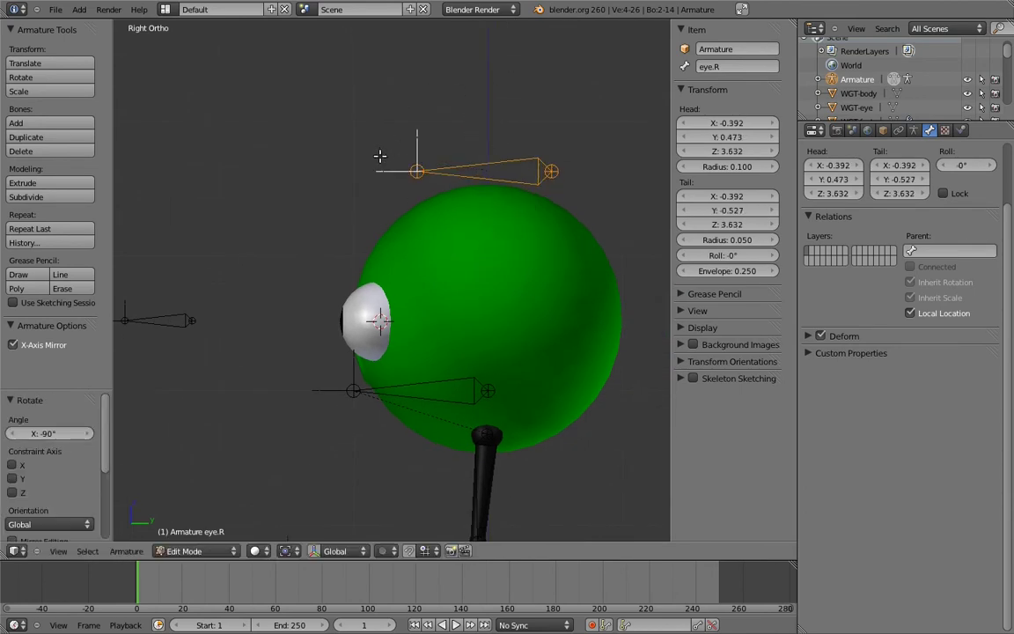
- Snap the eye.L bone to the 3D cursor at the left eyeball's centre
{"action": "middle_click_drag", "start_coordinate": [469, 179], "coordinate": [551, 215]}
{"action": "right_click", "coordinate": [568, 207]}
{"action": "key", "text": "shift+s"}
{"action": "left_click", "coordinate": [549, 193]}
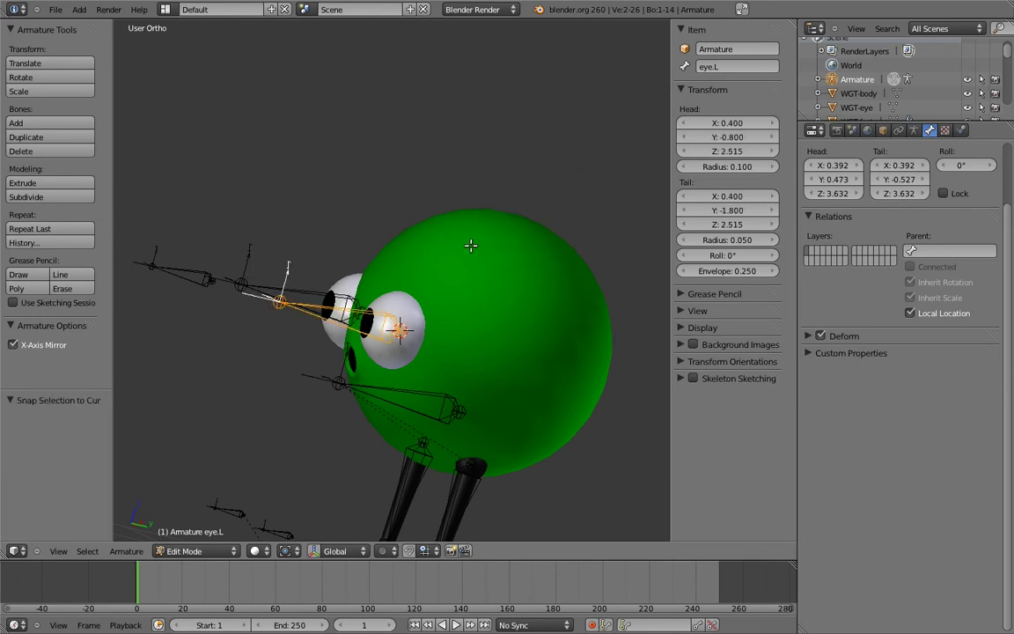
- Shorten the eye.L bone by moving its tail 0.5 along the Y axis
{"action": "middle_click_drag", "start_coordinate": [453, 256], "coordinate": [503, 245]}
{"action": "key", "text": "KP_7"}
{"action": "right_click", "coordinate": [488, 385]}
{"action": "key", "text": "g"}
{"action": "key", "text": "y"}
{"action": "left_click", "coordinate": [534, 337], "text": "ctrl"}
- Duplicate the eye.L and eye.R bones and offset the copies by 0.2 along X
{"action": "right_click", "coordinate": [486, 278]}
{"action": "right_click", "coordinate": [382, 280], "text": "shift"}
{"action": "middle_click_drag", "start_coordinate": [488, 282], "coordinate": [517, 321], "text": "ctrl"}
{"action": "key", "text": "shift+d"}
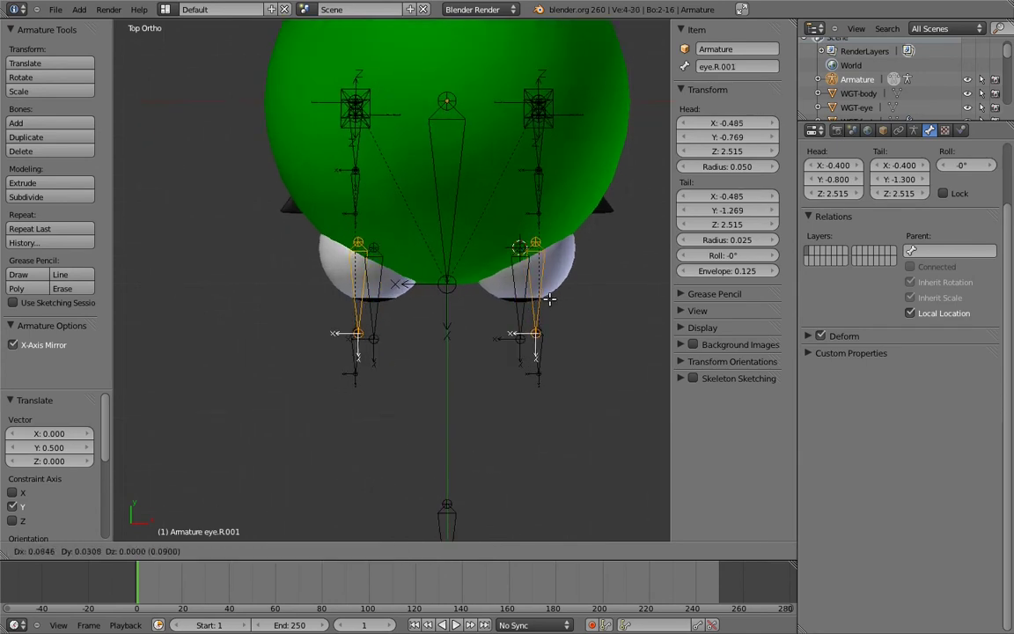
{"action": "left_click", "coordinate": [568, 310], "text": "ctrl"}
- Shorten the duplicated left eye bone by 0.2 along Y and move it -0.2 along X onto eye.L
{"action": "right_click", "coordinate": [568, 343]}
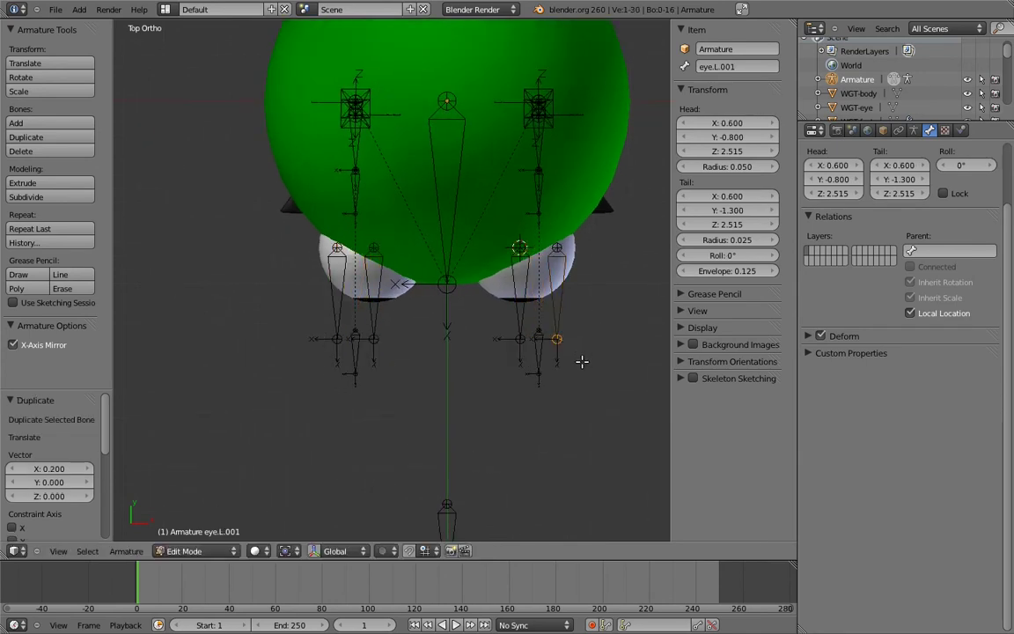
{"action": "key", "text": "g"}
{"action": "key", "text": "y"}
{"action": "left_click", "coordinate": [590, 286]}
{"action": "key", "text": "g"}
{"action": "key", "text": "x"}
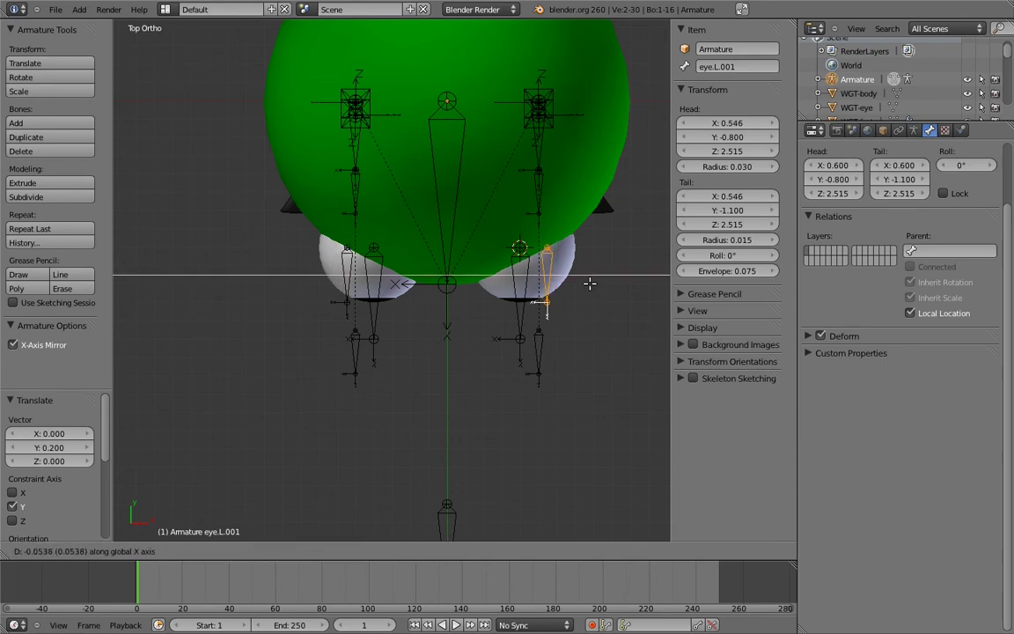
{"action": "left_click", "coordinate": [570, 287]}
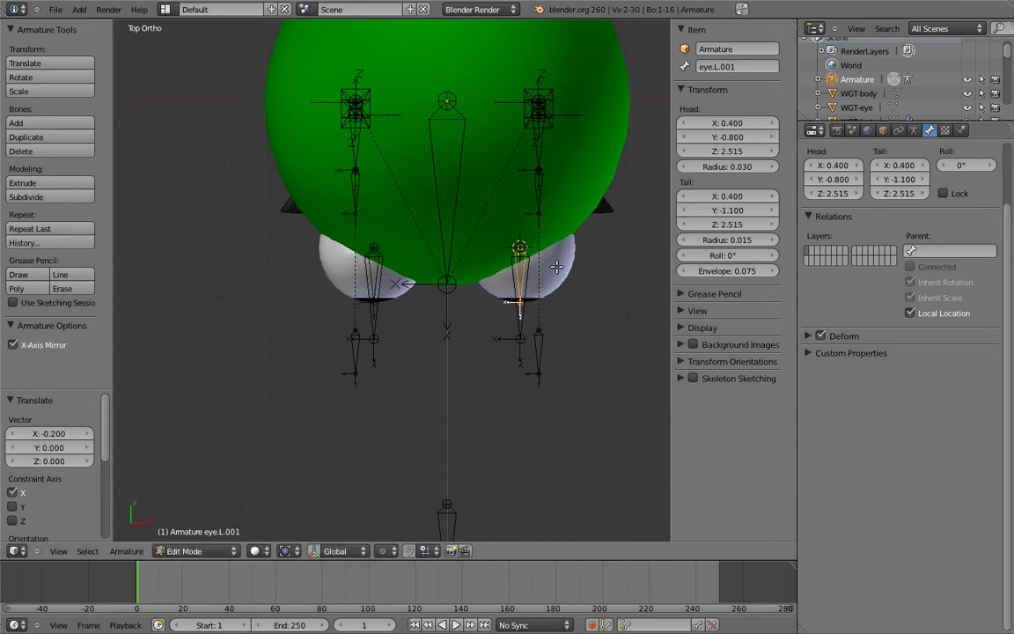
- Parent the eye.L bone to its shorter duplicate eye.L.001 with Keep Offset
{"action": "scroll", "coordinate": [556, 275], "scroll_direction": "up", "scroll_amount": 3}
{"action": "right_click", "coordinate": [558, 287]}
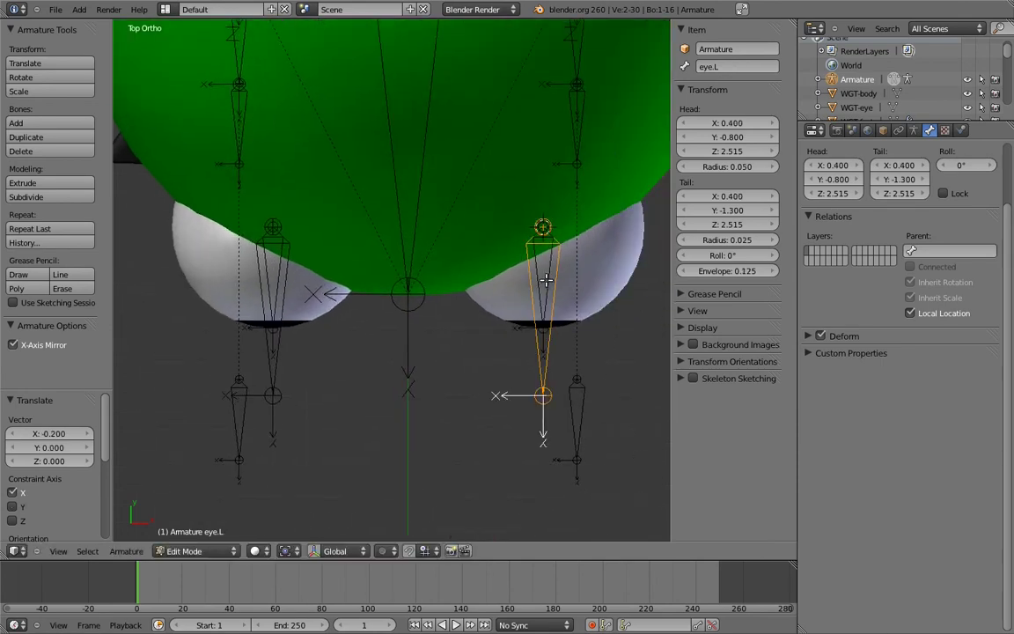
{"action": "right_click", "coordinate": [545, 281], "text": "shift"}
{"action": "key", "text": "ctrl+p"}
{"action": "left_click", "coordinate": [539, 288]}
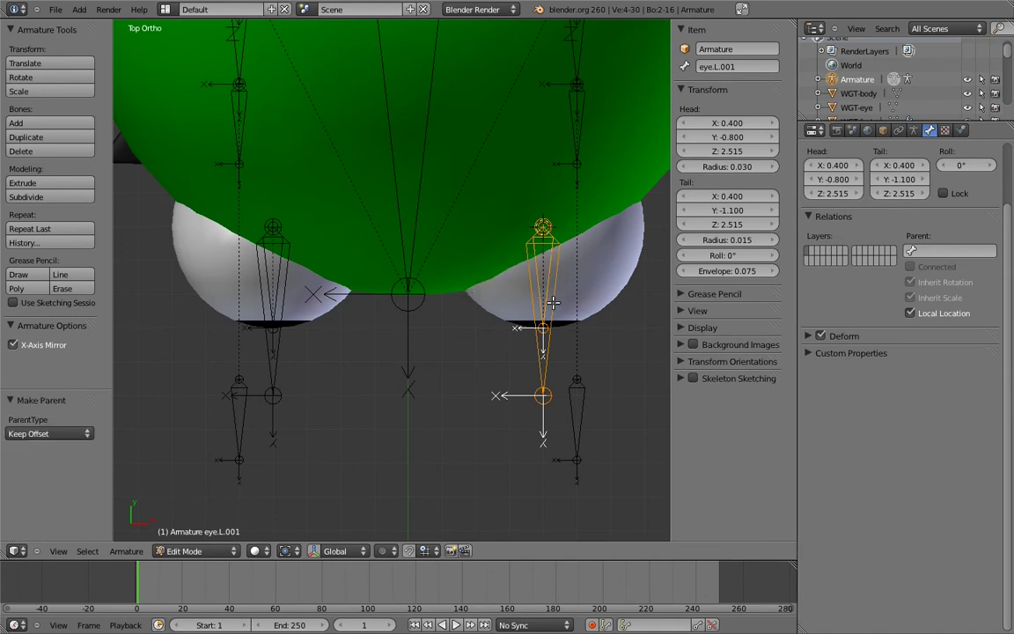
- Parent eye.L.001 to the body bone with Keep Offset and turn off X-Axis Mirror
{"action": "right_click", "coordinate": [548, 272]}
{"action": "scroll", "coordinate": [535, 253], "scroll_direction": "down", "scroll_amount": 3}
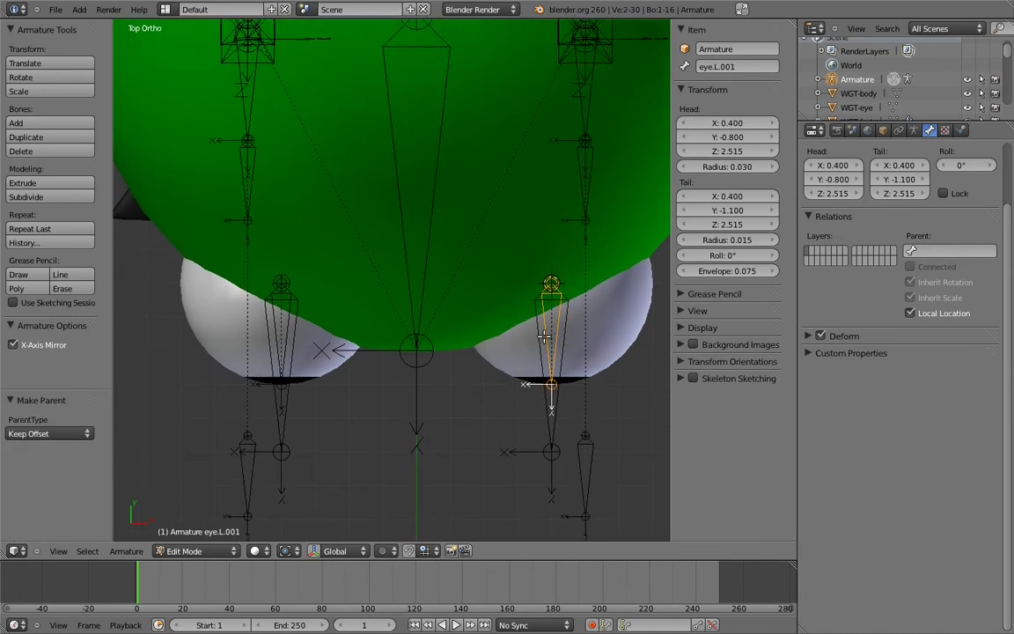
{"action": "middle_click_drag", "start_coordinate": [434, 261], "coordinate": [426, 191]}
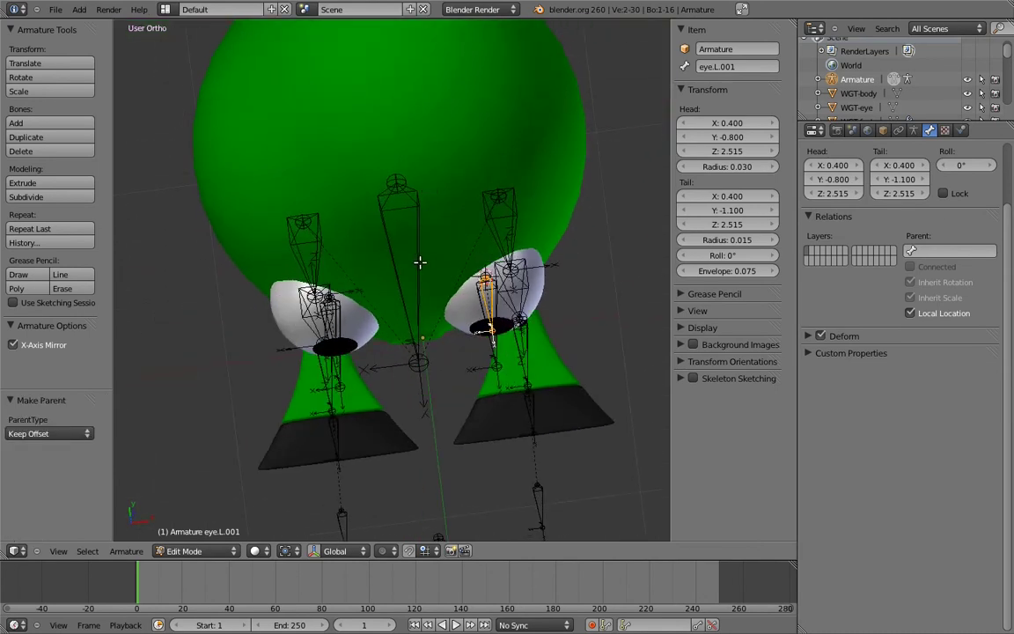
{"action": "right_click", "coordinate": [410, 265], "text": "shift"}
{"action": "key", "text": "ctrl+p"}
{"action": "left_click", "coordinate": [417, 265]}
{"action": "middle_click_drag", "start_coordinate": [421, 269], "coordinate": [443, 284]}
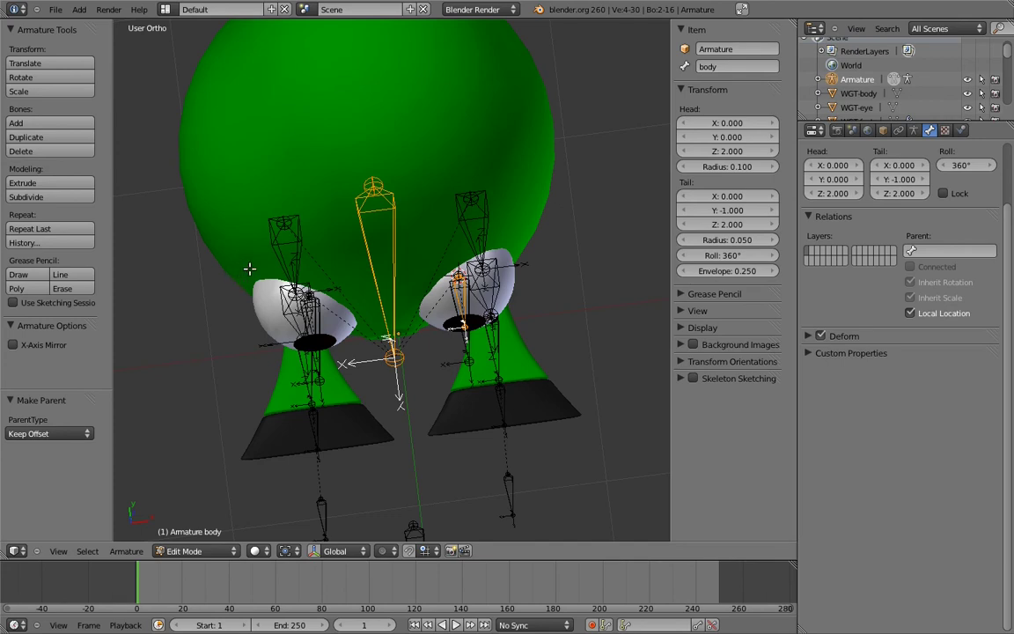
- Duplicate eye.L.001 and move the copy -0.4 along X to the midline between the eyes
{"action": "right_click", "coordinate": [463, 300]}
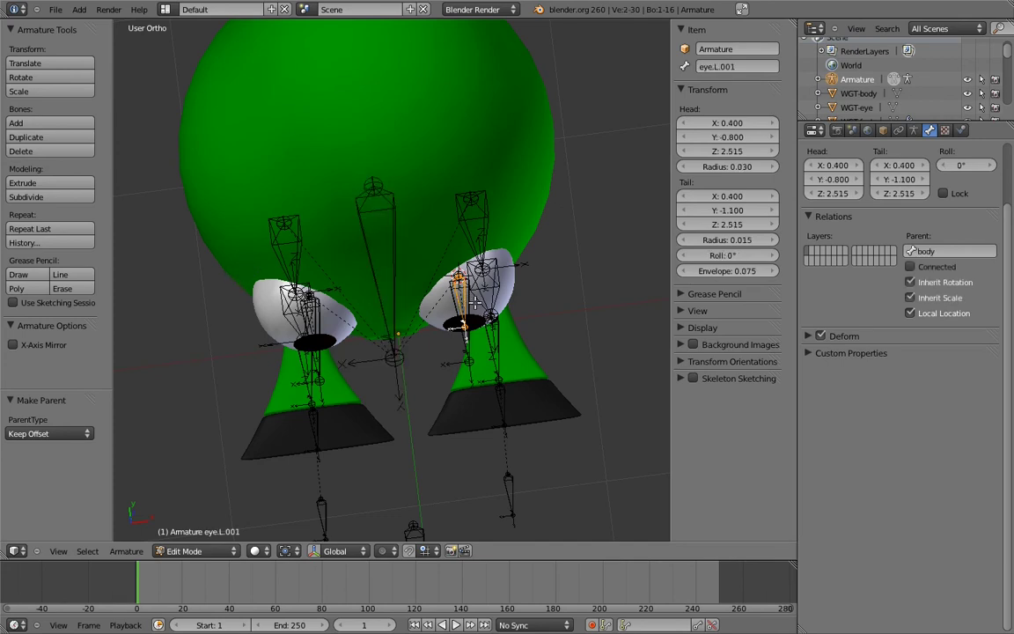
{"action": "key", "text": "KP_7"}
{"action": "scroll", "coordinate": [526, 306], "scroll_direction": "up", "scroll_amount": 1}
{"action": "key", "text": "shift+d"}
{"action": "key", "text": "x"}
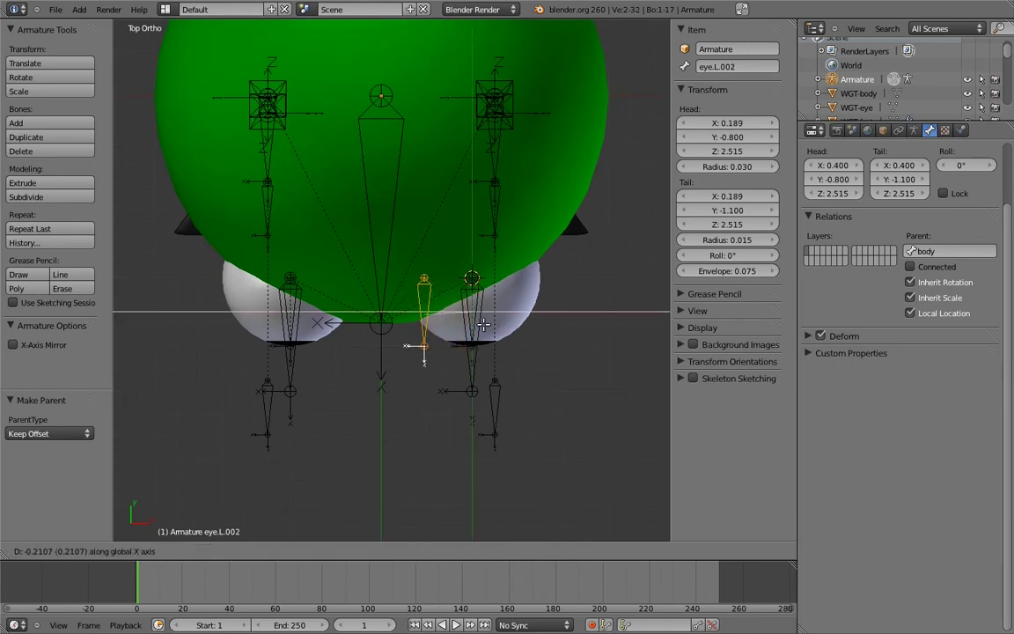
{"action": "left_click", "coordinate": [440, 333]}
- Rename the central bone between the eyes minds_eye
{"action": "middle_click_drag", "start_coordinate": [388, 364], "coordinate": [540, 224]}
{"action": "scroll", "coordinate": [539, 224], "scroll_direction": "up", "scroll_amount": 3}
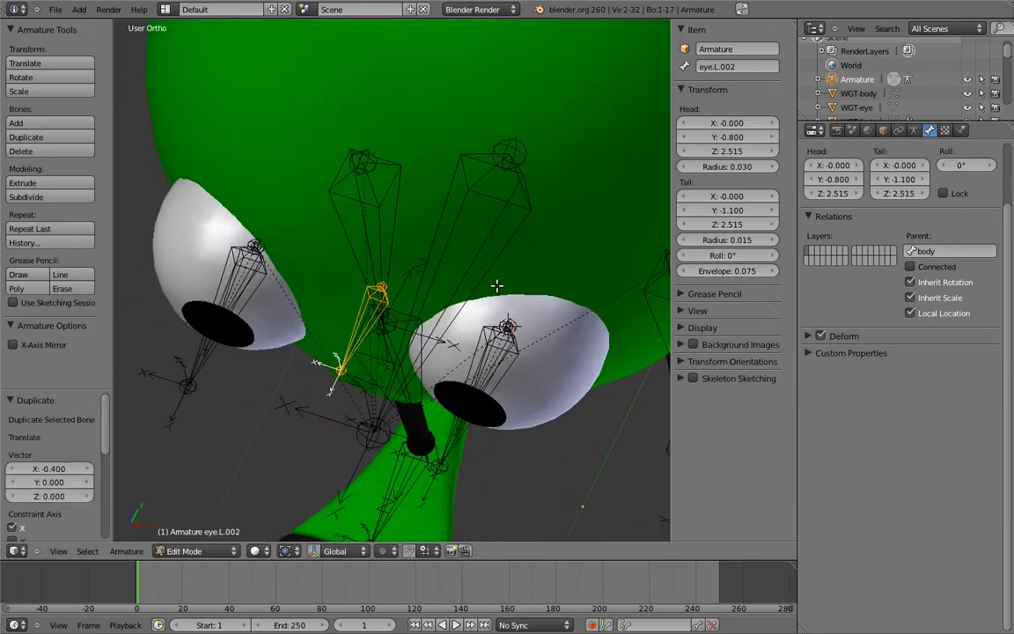
{"action": "left_click", "coordinate": [719, 67]}
{"action": "type", "text": "minds_eye"}
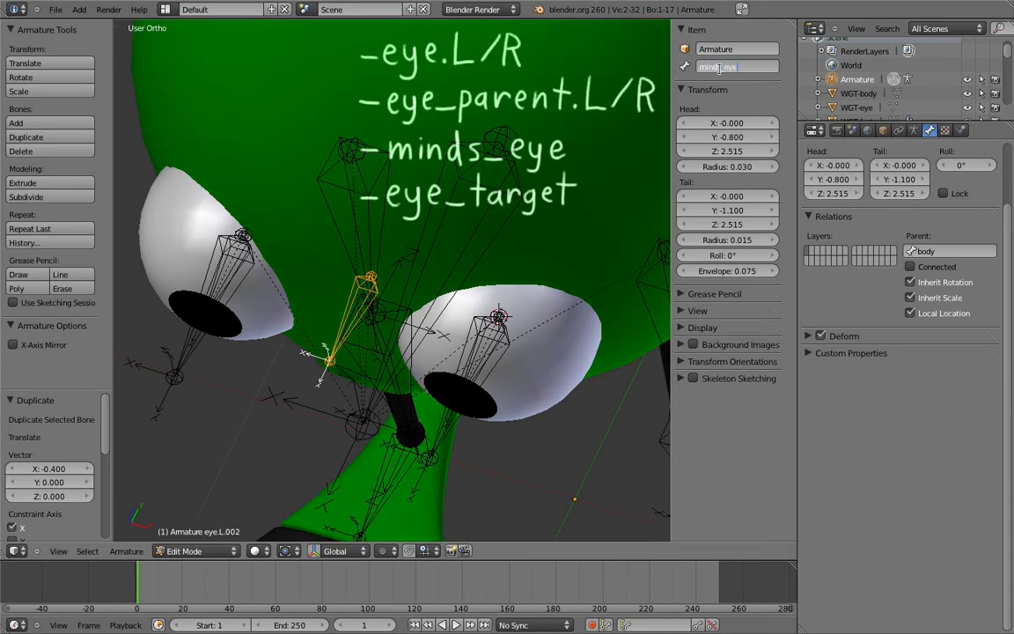
{"action": "key", "text": "Return"}
- Rename the left eye's short parent bone eye_parent.L and select the bone in the right eye
{"action": "right_click", "coordinate": [494, 344]}
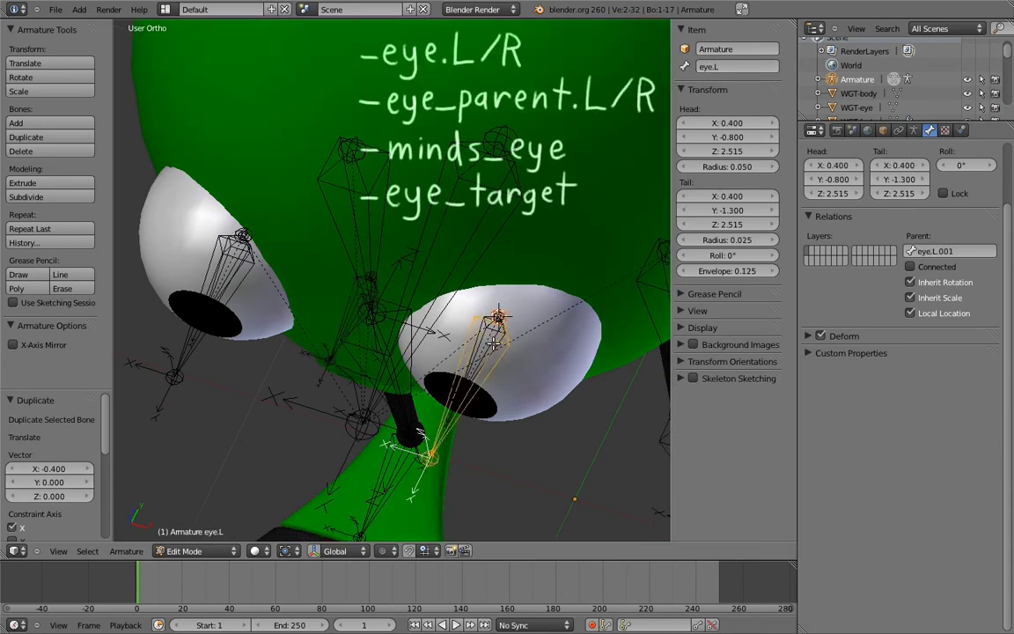
{"action": "right_click", "coordinate": [494, 343]}
{"action": "left_click", "coordinate": [742, 68]}
{"action": "type", "text": "eye_parent.L"}
{"action": "key", "text": "Return"}
{"action": "right_click", "coordinate": [264, 239]}
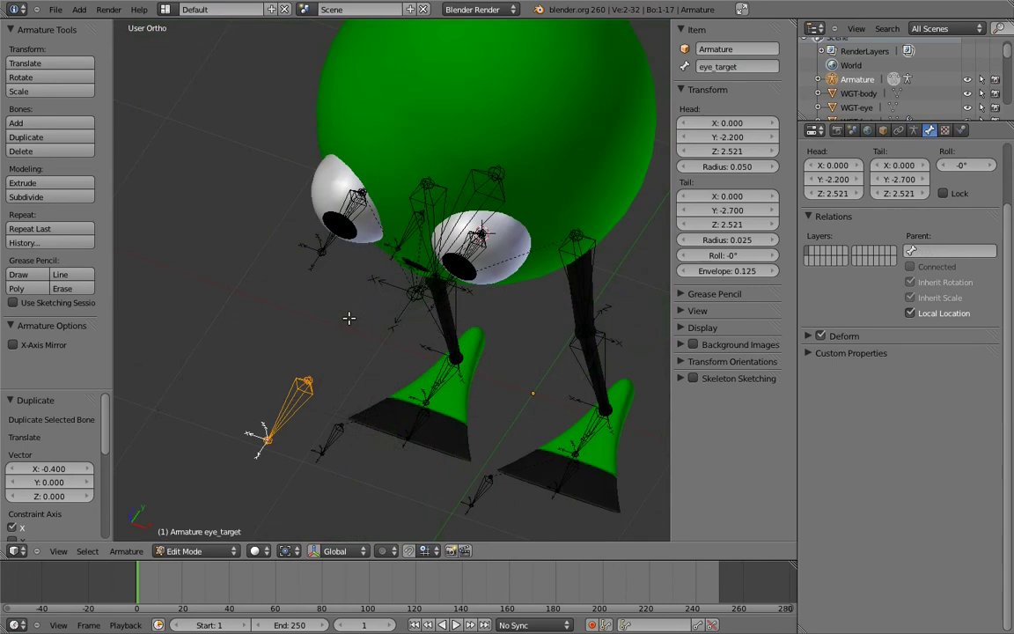
- In Pose Mode, add a Damped Track constraint to the minds_eye bone with eye_target as its target
{"action": "key", "text": "ctrl+Tab"}
{"action": "middle_click_drag", "start_coordinate": [343, 323], "coordinate": [376, 382]}
{"action": "right_click", "coordinate": [400, 214], "text": "shift"}
{"action": "key", "text": "ctrl+shift+c"}
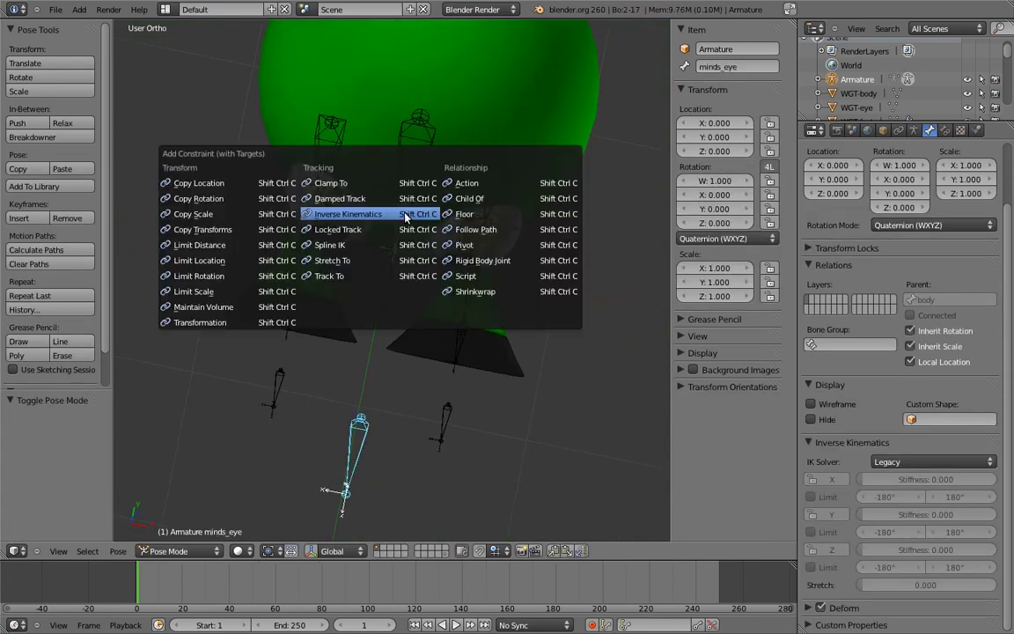
{"action": "left_click", "coordinate": [338, 192]}
{"action": "middle_click_drag", "start_coordinate": [392, 255], "coordinate": [376, 267], "text": "shift"}
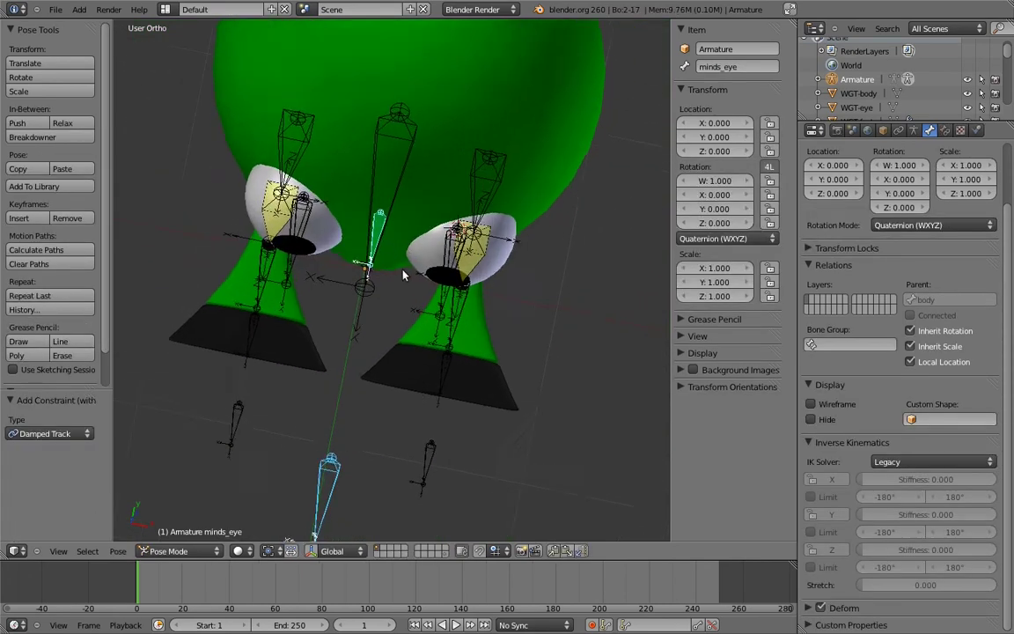
- Add Copy Rotation constraints to eye_parent.L and eye_parent.R, each targeting the minds_eye bone
{"action": "middle_click_drag", "start_coordinate": [393, 302], "coordinate": [379, 230]}
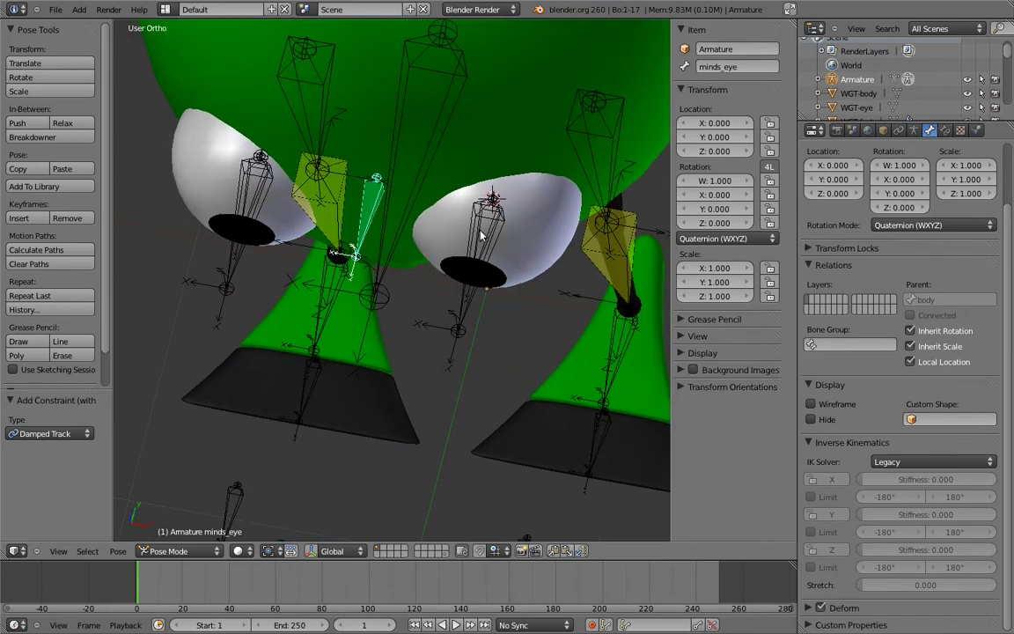
{"action": "right_click", "coordinate": [433, 211], "text": "shift"}
{"action": "key", "text": "shift+ctrl+c"}
{"action": "left_click", "coordinate": [291, 230]}
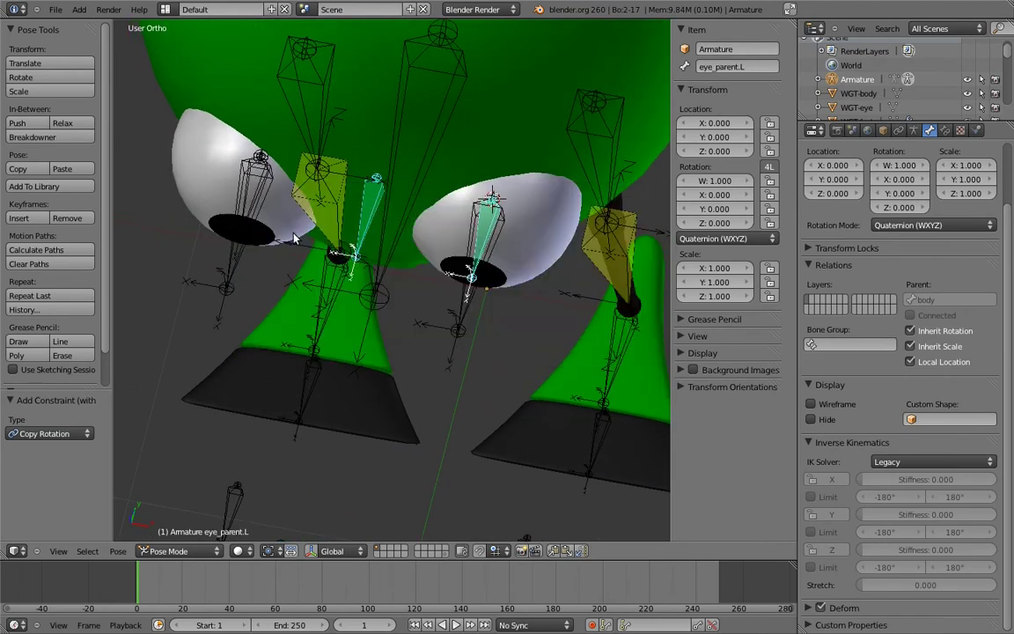
{"action": "right_click", "coordinate": [333, 187]}
{"action": "right_click", "coordinate": [249, 199]}
{"action": "key", "text": "shift+ctrl+c"}
{"action": "left_click", "coordinate": [249, 196]}
- Lock the X, Y and Z location of the eye.L and eye.R bones
{"action": "scroll", "coordinate": [351, 384], "scroll_direction": "down", "scroll_amount": 3}
{"action": "middle_click_drag", "start_coordinate": [316, 287], "coordinate": [242, 284]}
{"action": "right_click", "coordinate": [433, 264]}
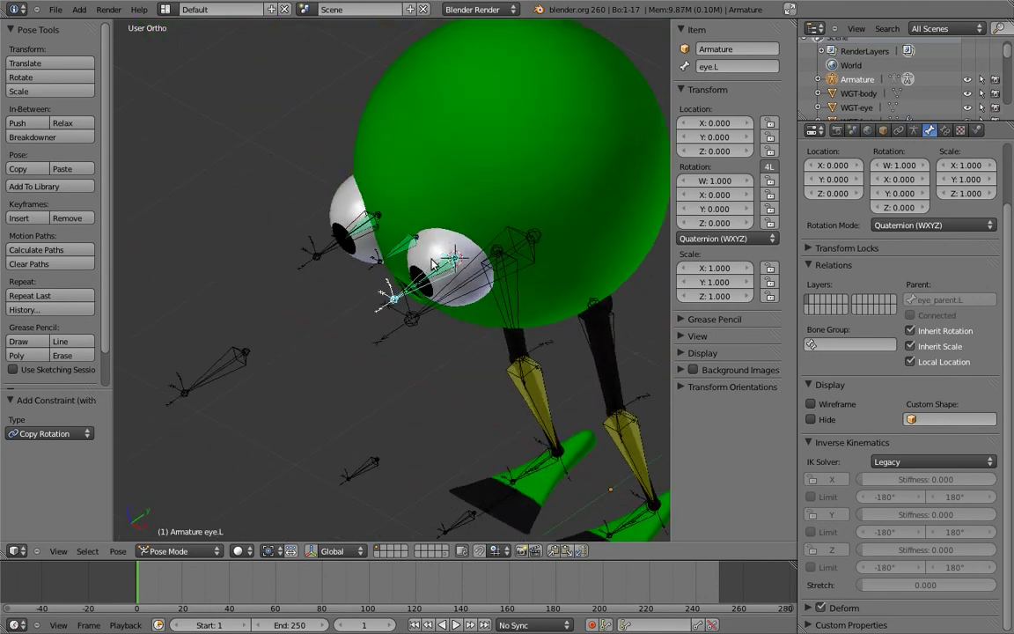
{"action": "left_click_drag", "start_coordinate": [771, 122], "coordinate": [770, 151]}
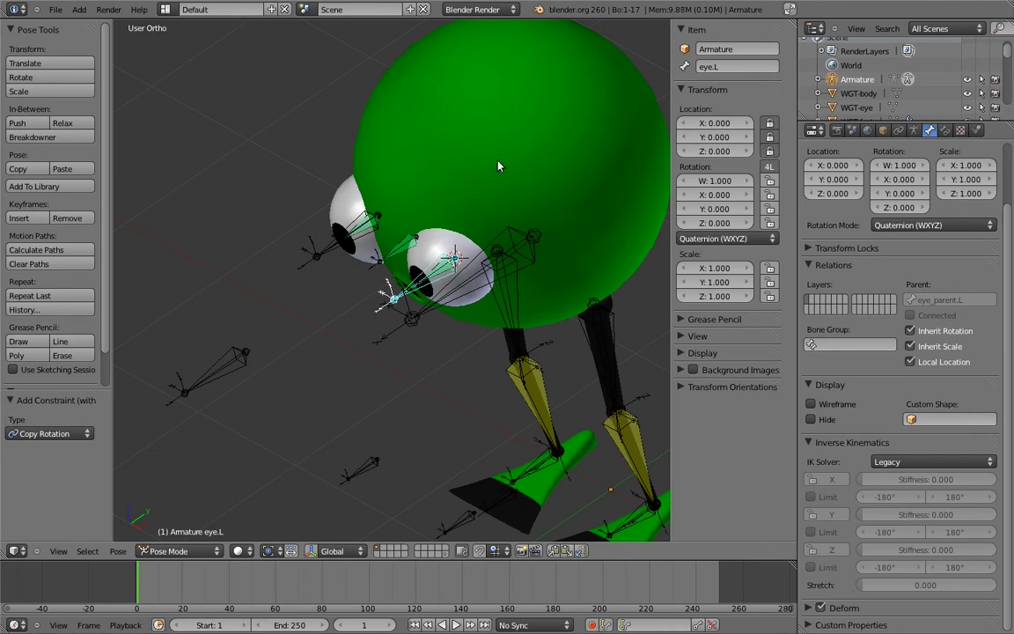
{"action": "right_click", "coordinate": [354, 220]}
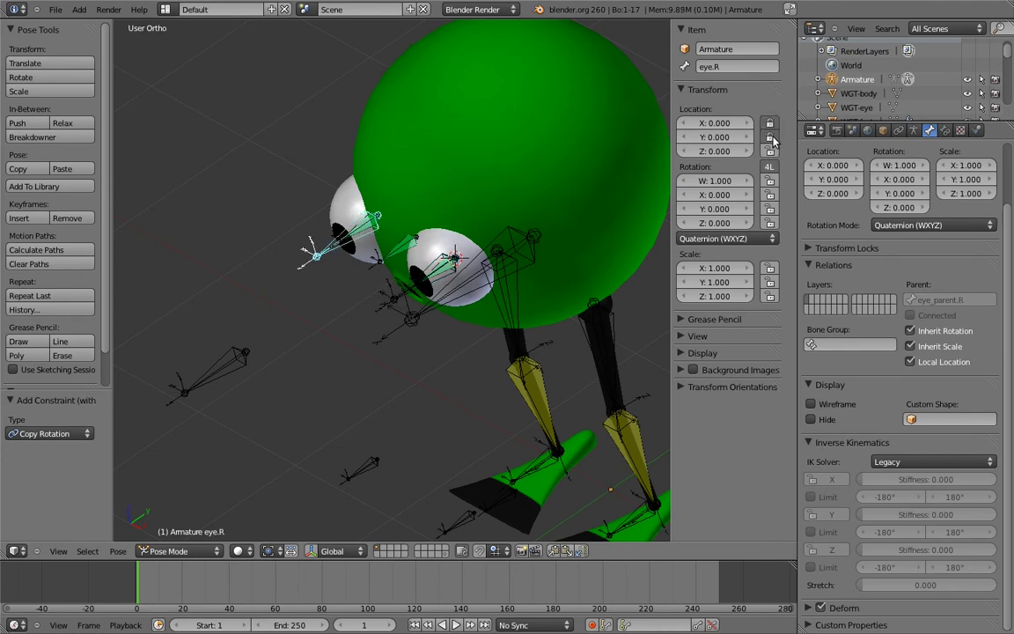
- Try lowering the body bone in the right side view to test the leg bones
{"action": "key", "text": "KP_3"}
{"action": "scroll", "coordinate": [520, 246], "scroll_direction": "down", "scroll_amount": 2}
{"action": "scroll", "coordinate": [497, 212], "scroll_direction": "down", "scroll_amount": 2}
{"action": "right_click", "coordinate": [421, 256]}
{"action": "key", "text": "g"}
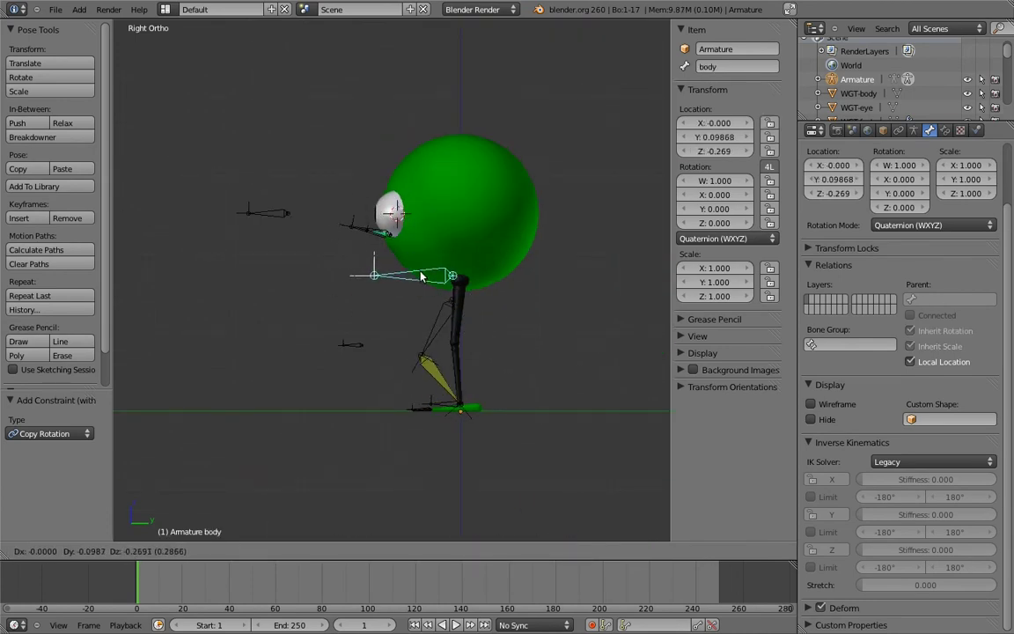
{"action": "right_click", "coordinate": [428, 273]}
- Parent the toe.L mesh to the toe.L bone using the Bone parent type
{"action": "middle_click_drag", "start_coordinate": [402, 313], "coordinate": [457, 352]}
{"action": "scroll", "coordinate": [446, 445], "scroll_direction": "up", "scroll_amount": 6}
{"action": "right_click", "coordinate": [420, 355]}
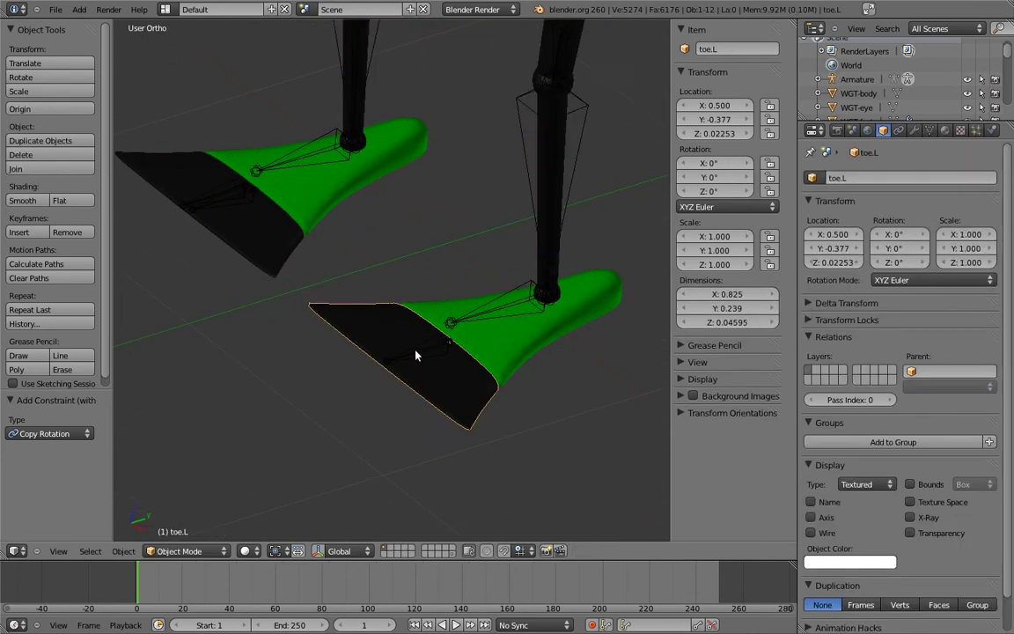
{"action": "right_click", "coordinate": [416, 355], "text": "shift"}
{"action": "key", "text": "ctrl+p"}
{"action": "left_click", "coordinate": [416, 355]}
- Parent the toe.R mesh to the toe.R bone using the Bone parent type
{"action": "middle_click_drag", "start_coordinate": [225, 236], "coordinate": [292, 317], "text": "shift"}
{"action": "right_click", "coordinate": [285, 293]}
{"action": "right_click", "coordinate": [221, 210], "text": "shift"}
{"action": "key", "text": "ctrl+p"}
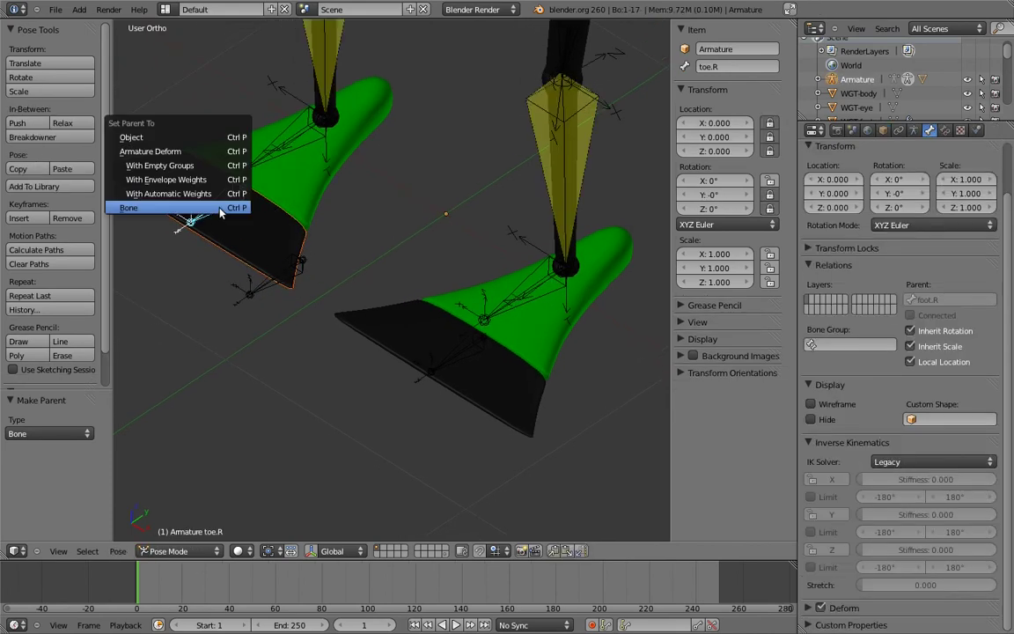
{"action": "left_click", "coordinate": [219, 207]}
- Parent the foot.R mesh to the foot.R bone using the Bone parent type
{"action": "middle_click_drag", "start_coordinate": [323, 194], "coordinate": [303, 229], "text": "shift"}
{"action": "right_click", "coordinate": [286, 205]}
{"action": "right_click", "coordinate": [258, 181], "text": "shift"}
{"action": "key", "text": "ctrl+Tab"}
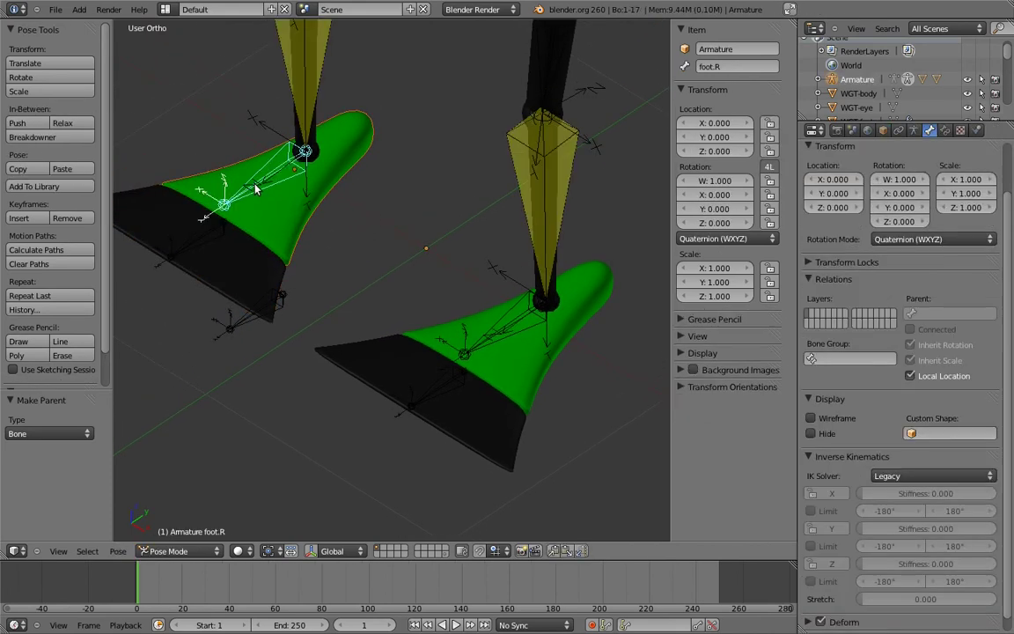
{"action": "key", "text": "ctrl+p"}
{"action": "left_click", "coordinate": [227, 187]}
- Parent the foot.L mesh to the foot.L bone using the Bone parent type
{"action": "middle_click_drag", "start_coordinate": [259, 178], "coordinate": [406, 284]}
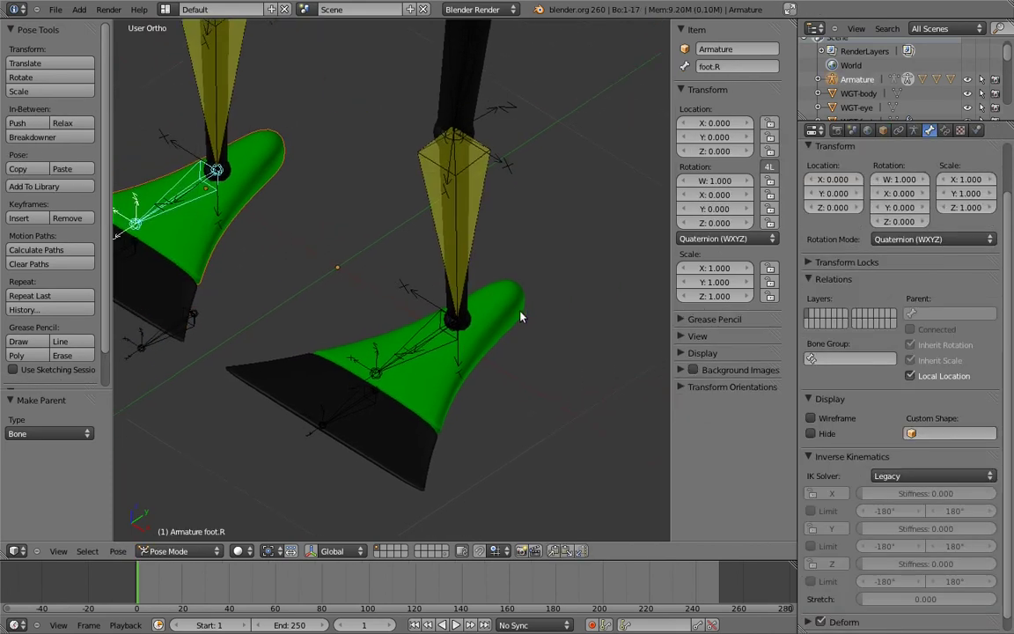
{"action": "right_click", "coordinate": [497, 329]}
{"action": "right_click", "coordinate": [407, 354], "text": "shift"}
{"action": "key", "text": "ctrl+p"}
{"action": "left_click", "coordinate": [408, 351]}
- Parent the left lower-leg mesh to the left lower-leg bone using the Bone parent type
{"action": "middle_click_drag", "start_coordinate": [450, 202], "coordinate": [414, 260], "text": "shift"}
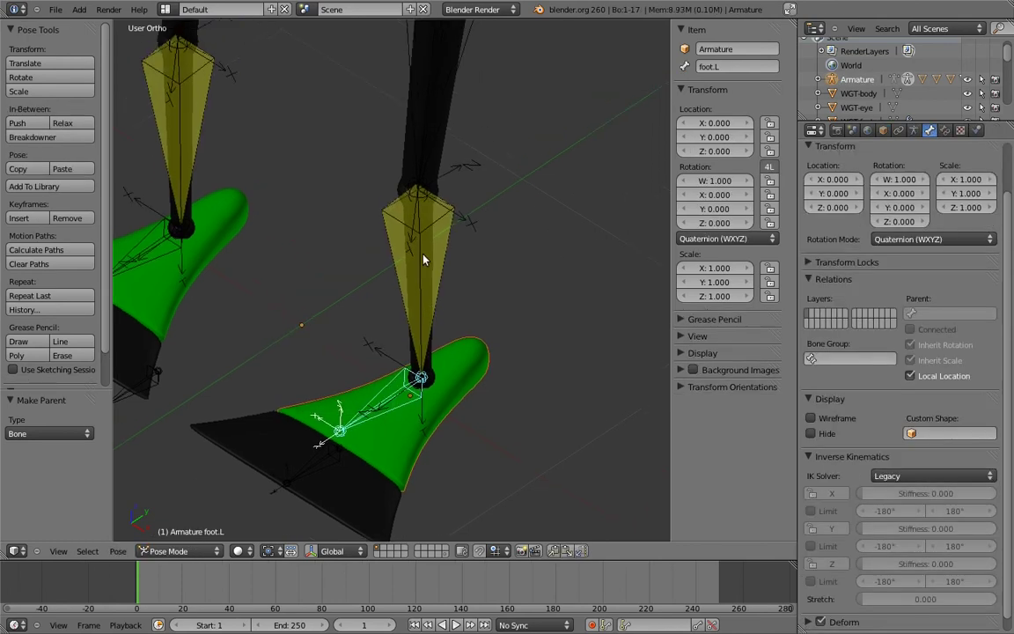
{"action": "right_click", "coordinate": [435, 280]}
{"action": "scroll", "coordinate": [435, 352], "scroll_direction": "up", "scroll_amount": 5}
{"action": "middle_click_drag", "start_coordinate": [423, 362], "coordinate": [370, 241], "text": "shift"}
{"action": "right_click", "coordinate": [436, 317]}
{"action": "right_click", "coordinate": [447, 215], "text": "shift"}
{"action": "key", "text": "ctrl+p"}
{"action": "left_click", "coordinate": [446, 216]}
- Parent the right lower-leg mesh to the thigh.R.001 bone using the Bone parent type
{"action": "middle_click_drag", "start_coordinate": [184, 223], "coordinate": [632, 320], "text": "shift"}
{"action": "middle_click_drag", "start_coordinate": [338, 211], "coordinate": [424, 321], "text": "shift"}
{"action": "right_click", "coordinate": [382, 160]}
{"action": "key", "text": "ctrl+Tab"}
{"action": "right_click", "coordinate": [380, 134]}
{"action": "right_click", "coordinate": [385, 70], "text": "shift"}
{"action": "key", "text": "ctrl+p"}
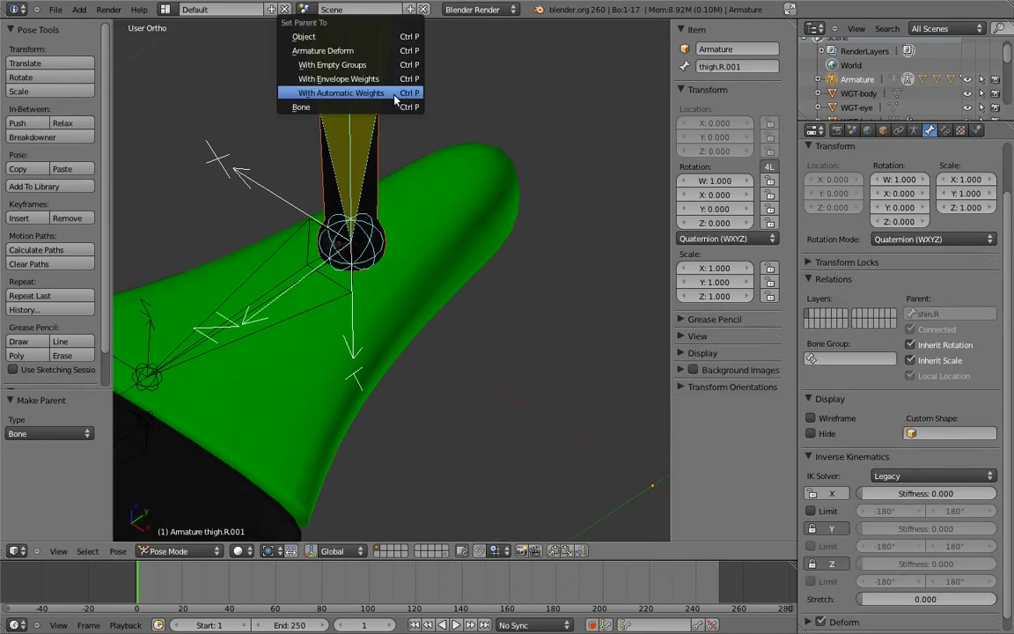
{"action": "left_click", "coordinate": [390, 107]}
- Parent the left upper-leg mesh to the left upper-leg bone using the Bone parent type
{"action": "scroll", "coordinate": [456, 243], "scroll_direction": "down", "scroll_amount": 8}
{"action": "middle_click_drag", "start_coordinate": [495, 167], "coordinate": [438, 257], "text": "shift"}
{"action": "scroll", "coordinate": [455, 346], "scroll_direction": "up", "scroll_amount": 3}
{"action": "key", "text": "ctrl+Tab"}
{"action": "right_click", "coordinate": [476, 347]}
{"action": "right_click", "coordinate": [484, 323], "text": "shift"}
{"action": "key", "text": "ctrl+p"}
{"action": "left_click", "coordinate": [480, 325]}
- Parent the right upper-leg mesh to the shin.R bone using the Bone parent type
{"action": "right_click", "coordinate": [257, 228]}
{"action": "right_click", "coordinate": [269, 217], "text": "shift"}
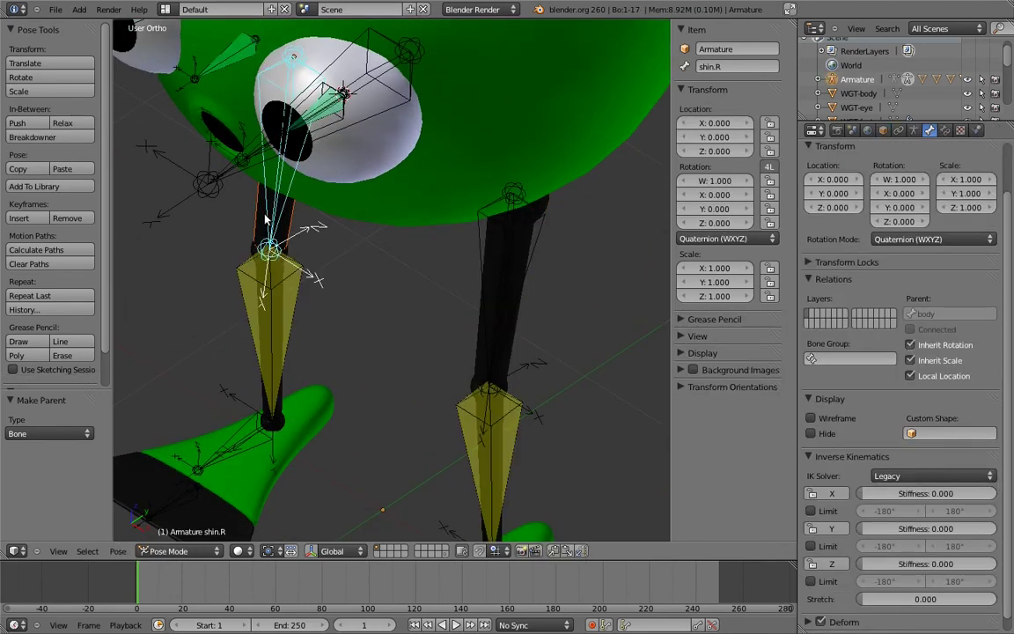
{"action": "key", "text": "ctrl+p"}
{"action": "left_click", "coordinate": [270, 217]}
{"action": "scroll", "coordinate": [391, 167], "scroll_direction": "down", "scroll_amount": 5}
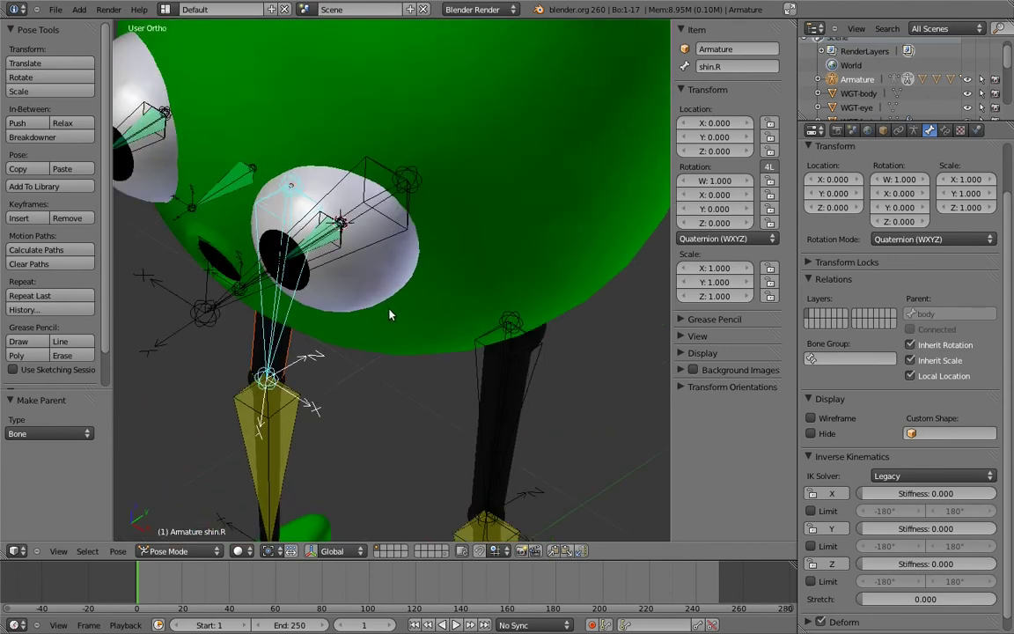
- Parent the left eye mesh to the eye.L bone using the Bone parent type
{"action": "key", "text": "ctrl+Tab"}
{"action": "right_click", "coordinate": [384, 305]}
{"action": "scroll", "coordinate": [378, 341], "scroll_direction": "up", "scroll_amount": 6}
{"action": "right_click", "coordinate": [296, 311], "text": "shift"}
{"action": "middle_click_drag", "start_coordinate": [296, 335], "coordinate": [340, 370]}
{"action": "key", "text": "ctrl+p"}
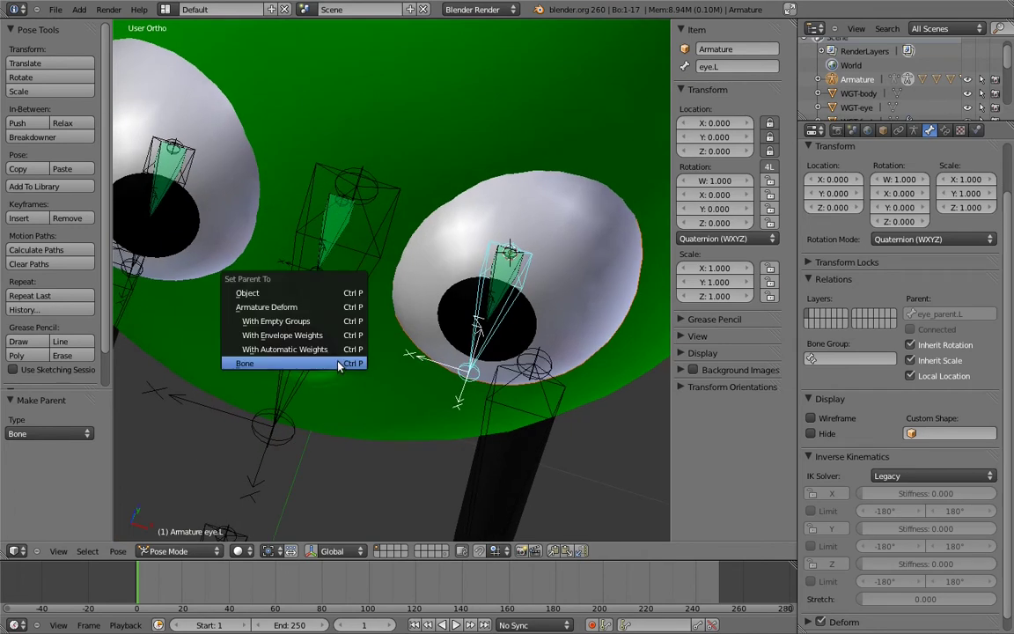
{"action": "left_click", "coordinate": [339, 369]}
- Parent the right eye mesh to the eye.R bone using the Bone parent type
{"action": "middle_click_drag", "start_coordinate": [220, 242], "coordinate": [300, 266]}
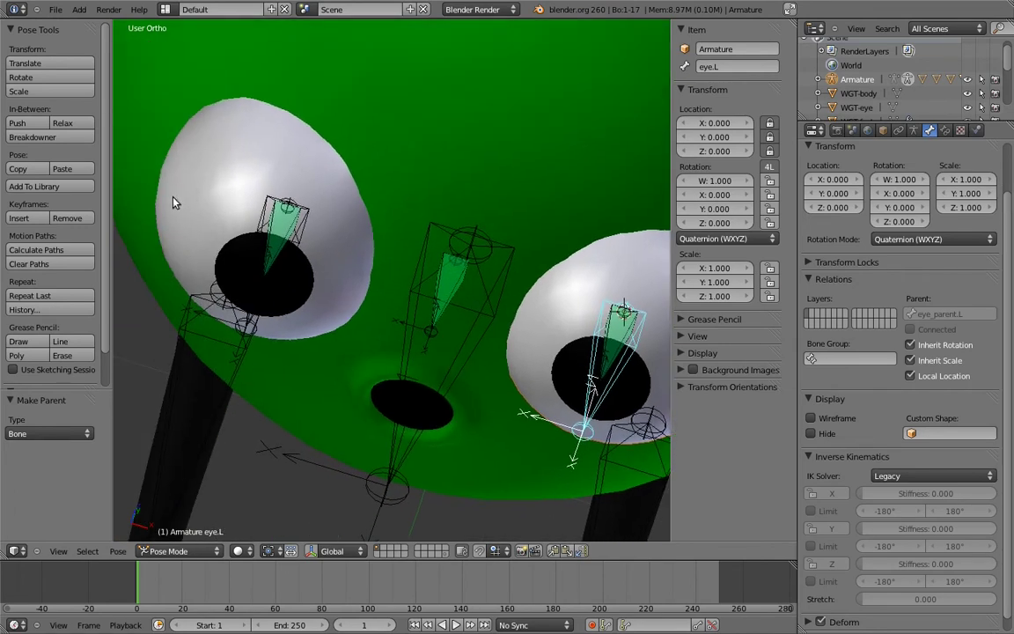
{"action": "right_click", "coordinate": [172, 196]}
{"action": "right_click", "coordinate": [308, 217], "text": "shift"}
{"action": "key", "text": "ctrl+p"}
{"action": "left_click", "coordinate": [301, 227]}
- Parent the green ball mesh to the body bone using the Bone parent type
{"action": "middle_click_drag", "start_coordinate": [351, 214], "coordinate": [385, 262]}
{"action": "scroll", "coordinate": [414, 176], "scroll_direction": "down", "scroll_amount": 5}
{"action": "key", "text": "ctrl+Tab"}
{"action": "right_click", "coordinate": [496, 176]}
{"action": "right_click", "coordinate": [383, 326], "text": "shift"}
{"action": "middle_click_drag", "start_coordinate": [386, 263], "coordinate": [343, 210]}
{"action": "key", "text": "ctrl+p"}
{"action": "left_click", "coordinate": [420, 265]}
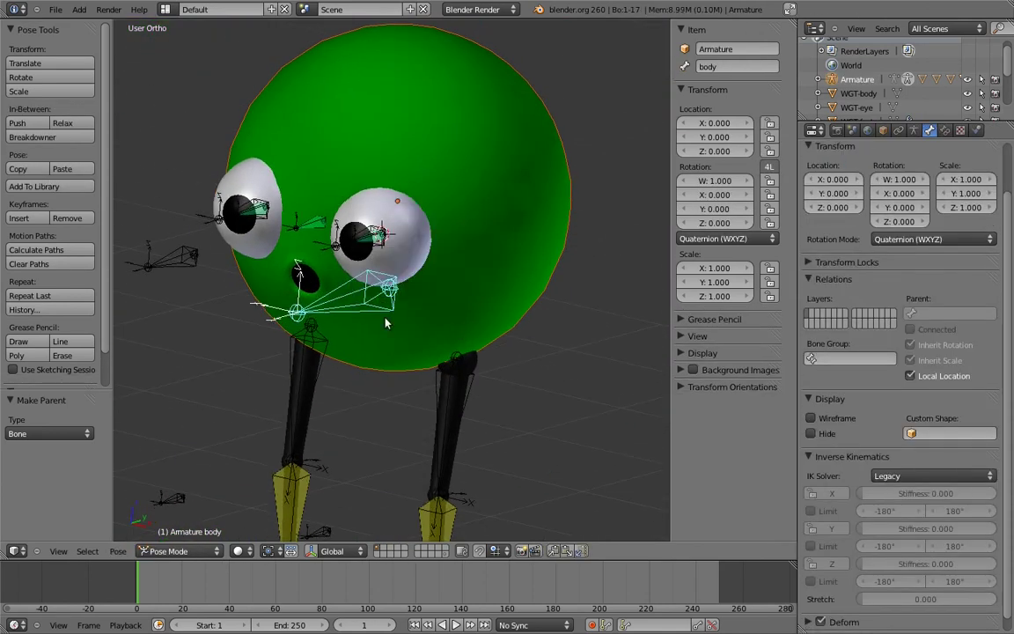
- Try moving the body bone to test the attached meshes, and deselect all bones
{"action": "scroll", "coordinate": [390, 292], "scroll_direction": "down", "scroll_amount": 2}
{"action": "key", "text": "g"}
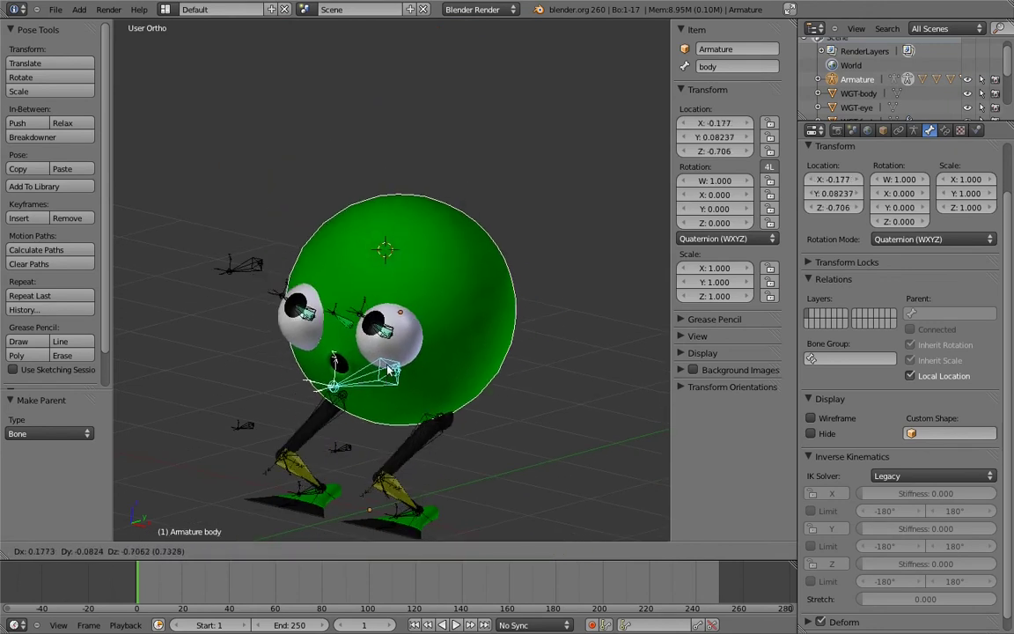
{"action": "right_click", "coordinate": [360, 302]}
{"action": "right_click", "coordinate": [374, 318]}
{"action": "key", "text": "a"}
{"action": "left_click", "coordinate": [448, 552]}
{"action": "middle_click_drag", "start_coordinate": [467, 397], "coordinate": [359, 244]}
{"action": "key", "text": "1"}
- Assign WGT-body as the custom shape of the body bone
{"action": "scroll", "coordinate": [425, 224], "scroll_direction": "up", "scroll_amount": 2}
{"action": "middle_click_drag", "start_coordinate": [424, 221], "coordinate": [418, 275], "text": "shift"}
{"action": "scroll", "coordinate": [419, 275], "scroll_direction": "up", "scroll_amount": 4}
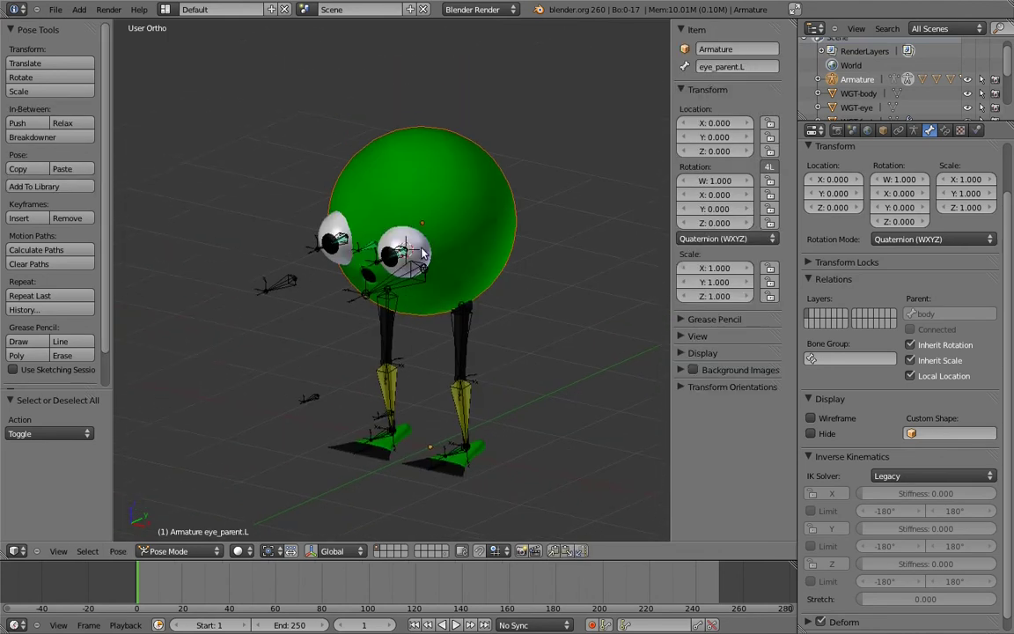
{"action": "right_click", "coordinate": [399, 277]}
{"action": "scroll", "coordinate": [421, 308], "scroll_direction": "down", "scroll_amount": 1}
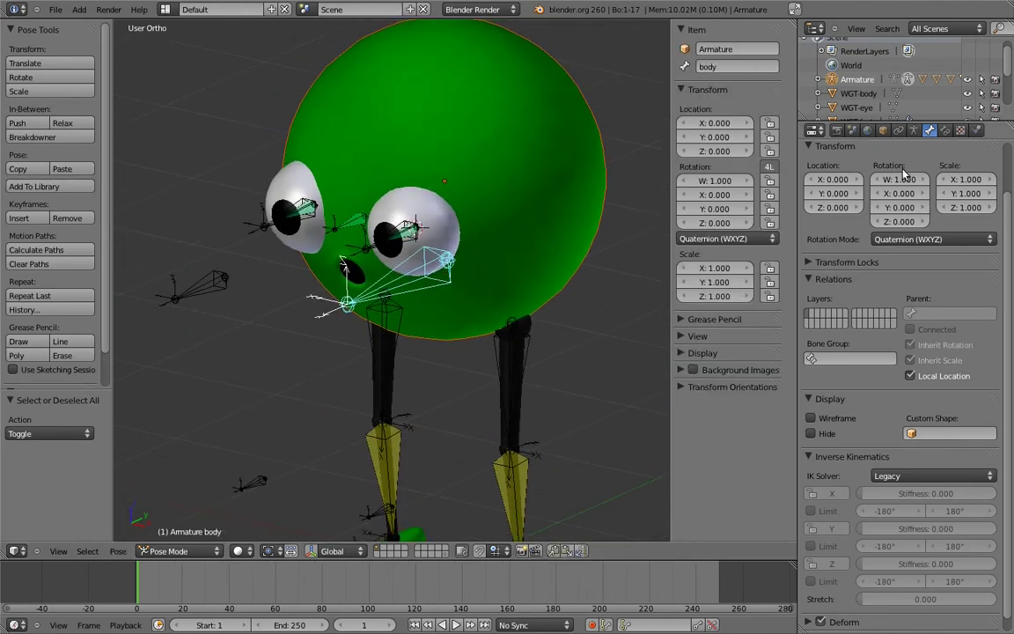
{"action": "left_click", "coordinate": [939, 434]}
{"action": "type", "text": "wg"}
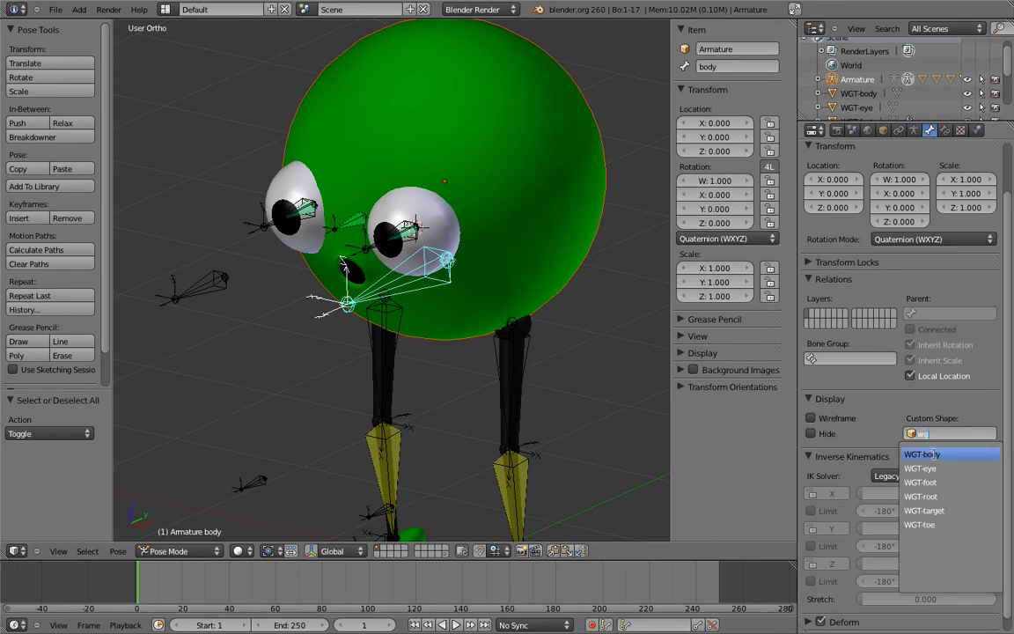
{"action": "left_click", "coordinate": [934, 455]}
- Assign WGT-eye as the custom shape of the eye.L and eye.R bones
{"action": "scroll", "coordinate": [516, 297], "scroll_direction": "down", "scroll_amount": 2}
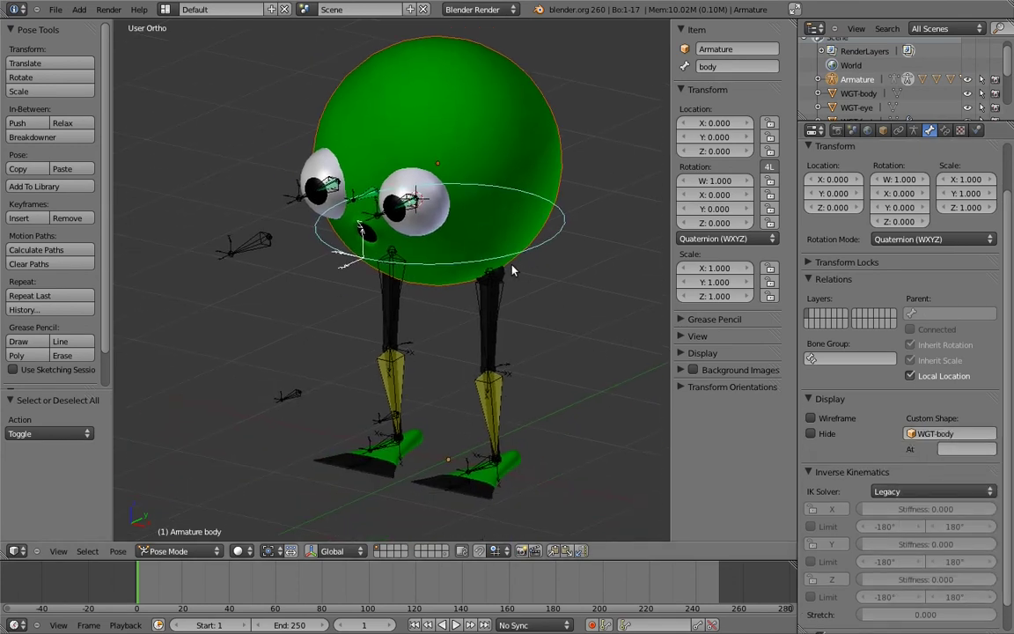
{"action": "right_click", "coordinate": [400, 204]}
{"action": "scroll", "coordinate": [390, 224], "scroll_direction": "up", "scroll_amount": 2}
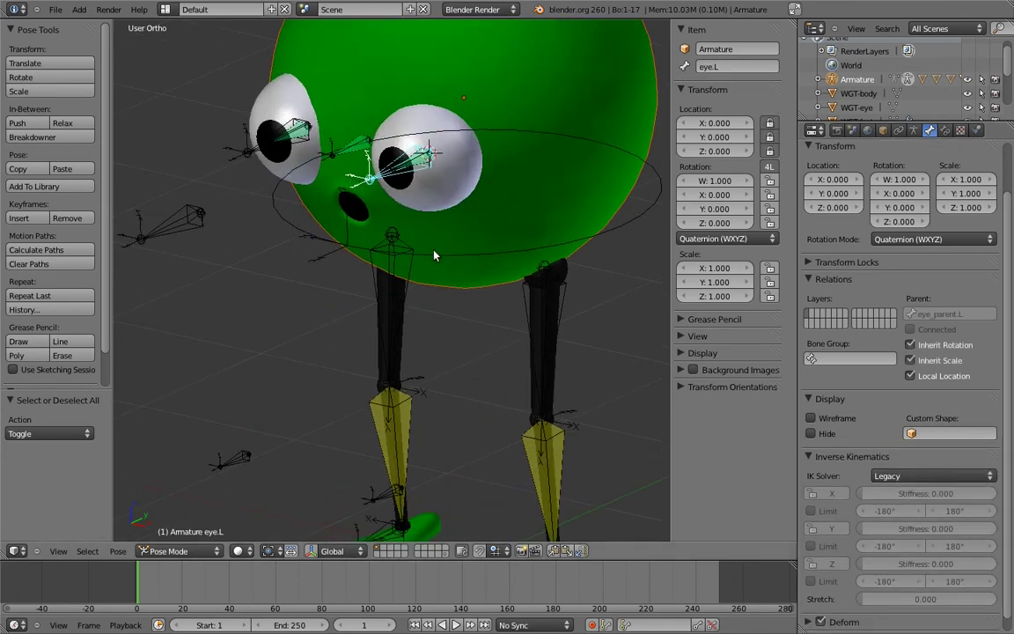
{"action": "left_click", "coordinate": [939, 433]}
{"action": "type", "text": "wg"}
{"action": "left_click", "coordinate": [924, 468]}
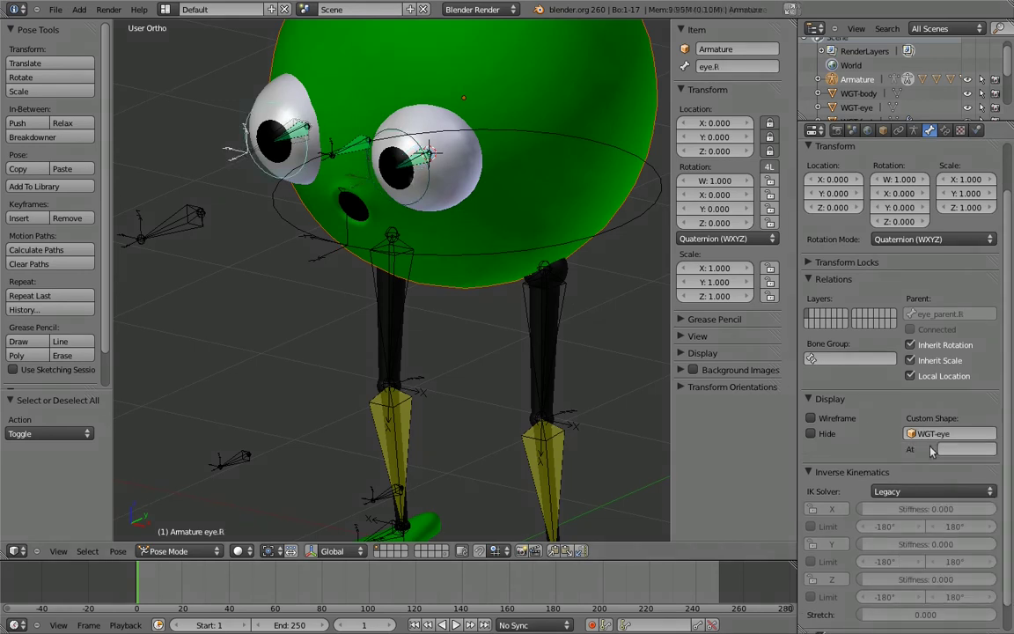
{"action": "right_click", "coordinate": [476, 220]}
{"action": "scroll", "coordinate": [400, 273], "scroll_direction": "down", "scroll_amount": 2}
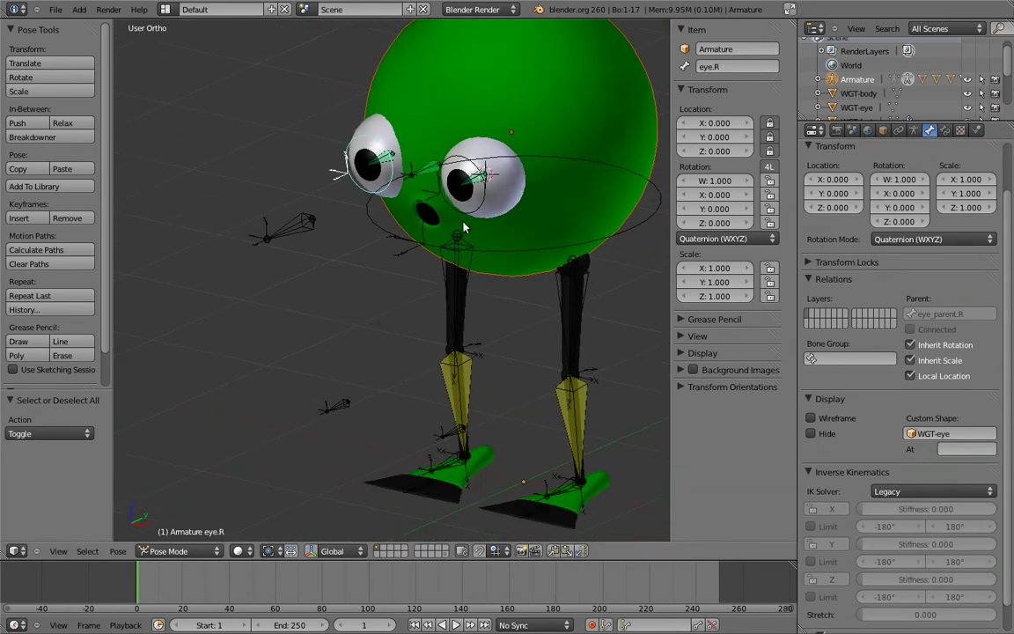
- Assign WGT-target as the custom shape of the eye_target bone
{"action": "right_click", "coordinate": [289, 226]}
{"action": "left_click", "coordinate": [925, 433]}
{"action": "type", "text": "wg"}
{"action": "left_click", "coordinate": [924, 511]}
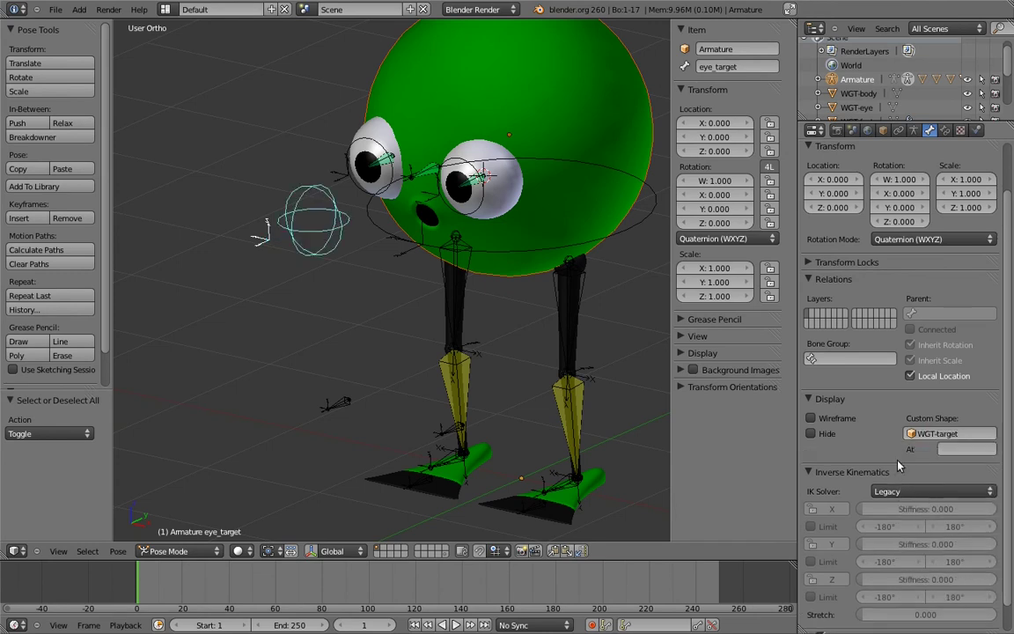
- Assign WGT-target as the custom shape of the knee_target.R and knee_target.L bones
{"action": "right_click", "coordinate": [336, 402]}
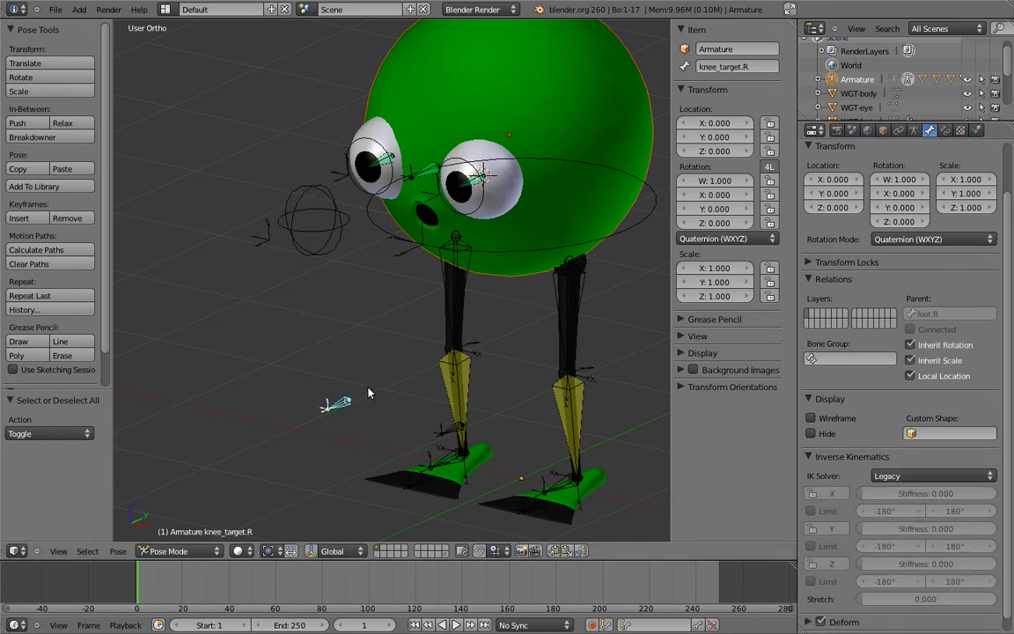
{"action": "left_click", "coordinate": [935, 434]}
{"action": "left_click", "coordinate": [924, 511]}
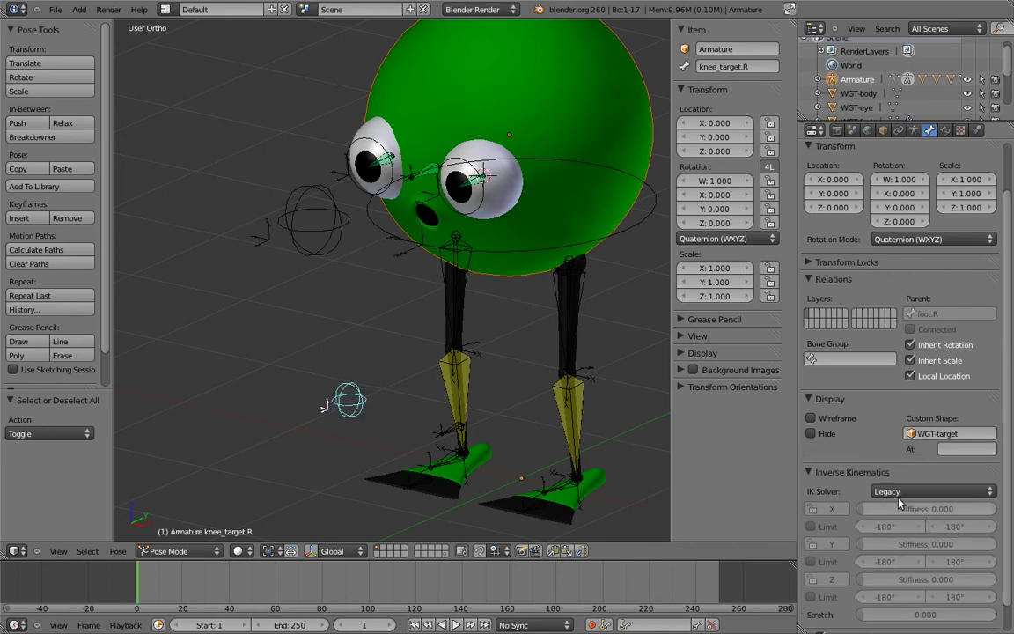
{"action": "right_click", "coordinate": [453, 431]}
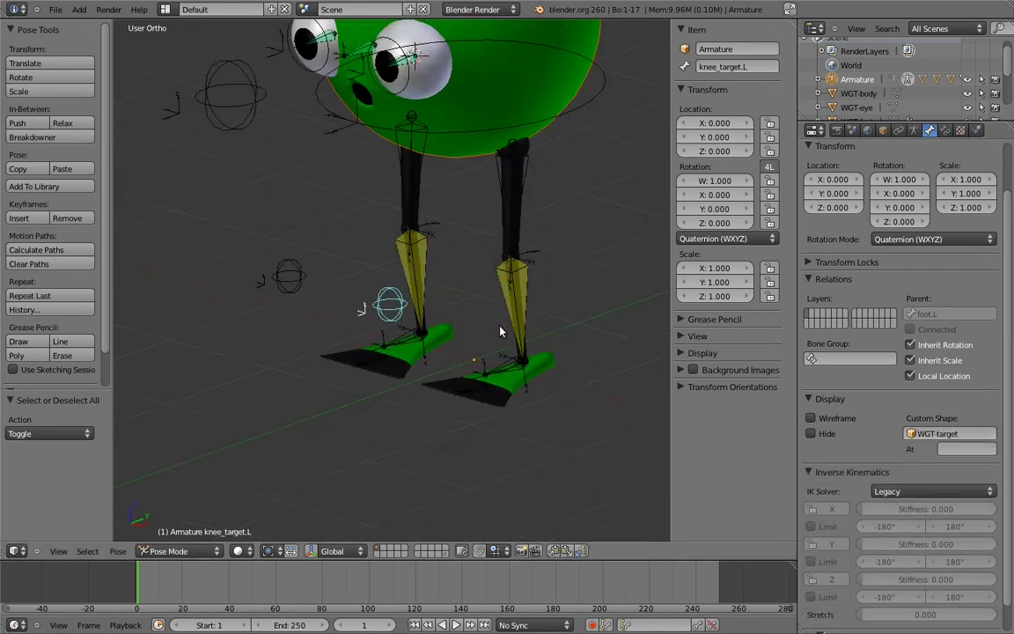
- Assign WGT-foot as the custom shape of the foot.L and foot.R bones
{"action": "scroll", "coordinate": [502, 330], "scroll_direction": "up", "scroll_amount": 1}
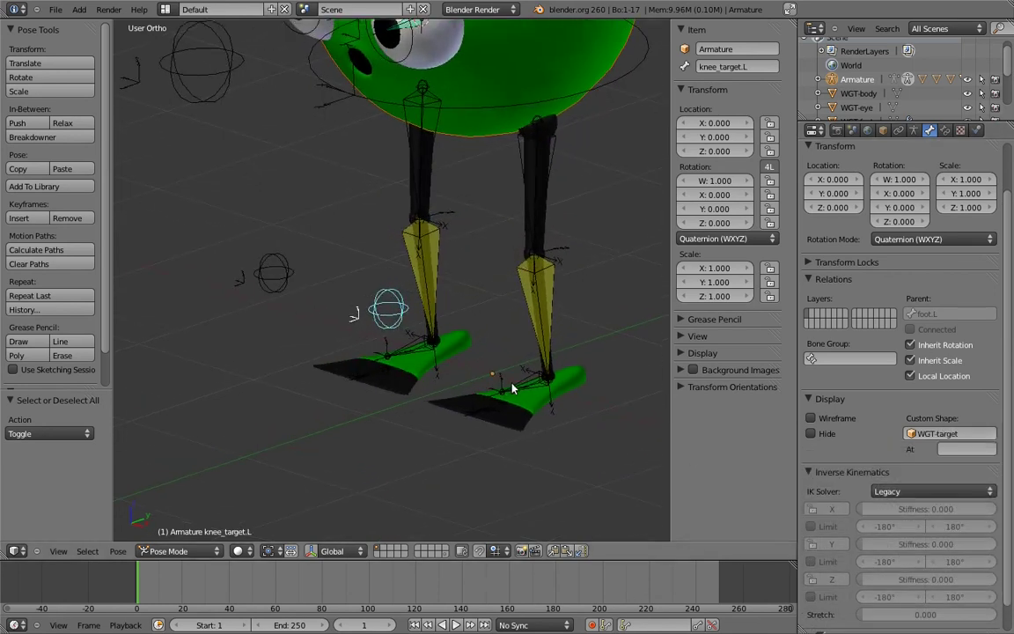
{"action": "right_click", "coordinate": [525, 380]}
{"action": "left_click", "coordinate": [931, 434]}
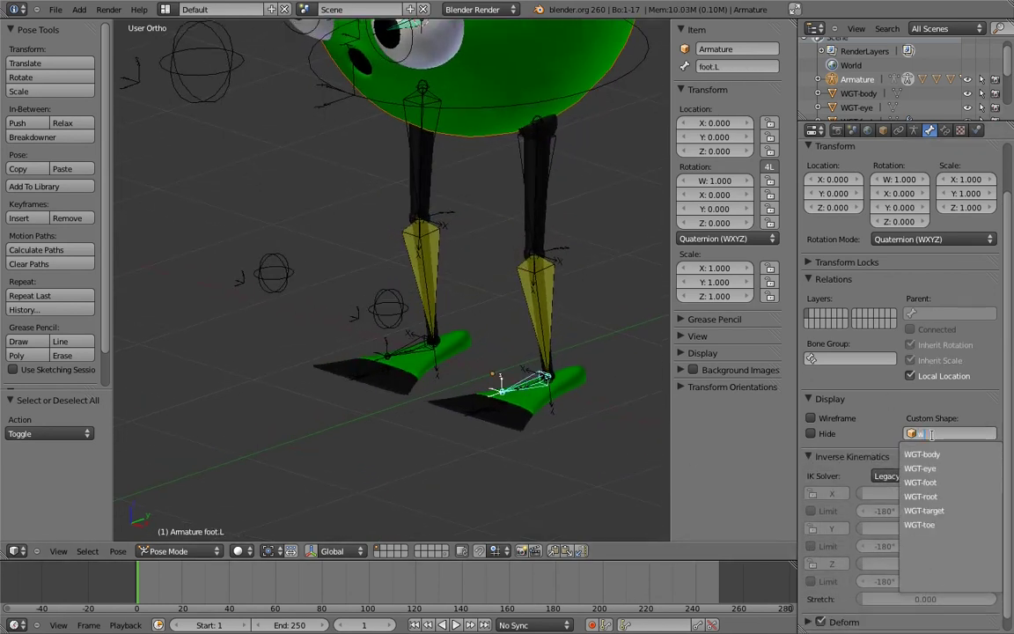
{"action": "left_click", "coordinate": [926, 482]}
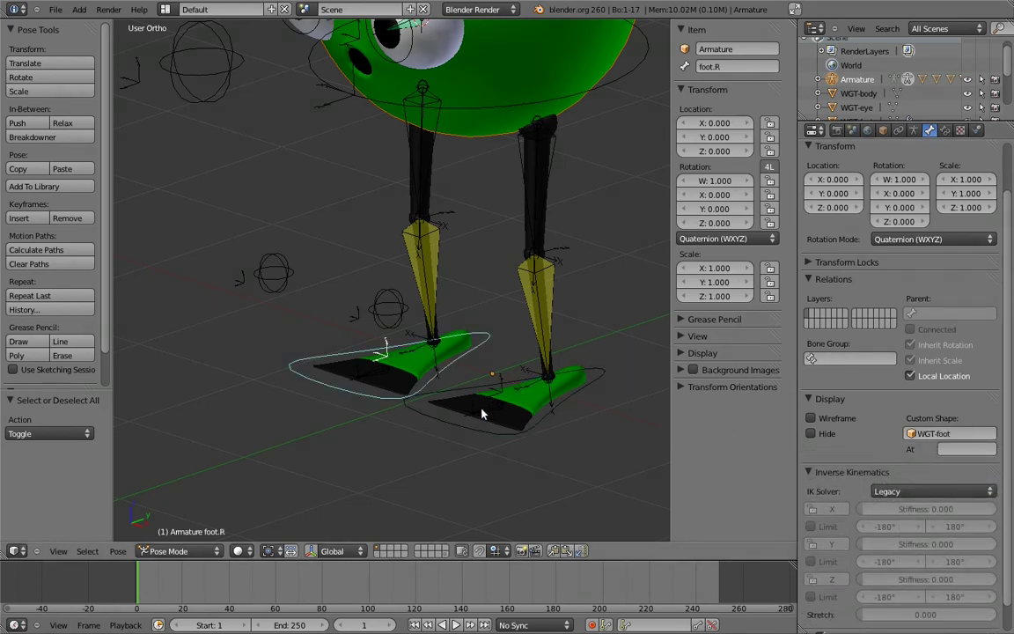
- Assign WGT-toe as the custom shape of the toe.L and toe.R bones
{"action": "right_click", "coordinate": [478, 408]}
{"action": "left_click", "coordinate": [933, 420]}
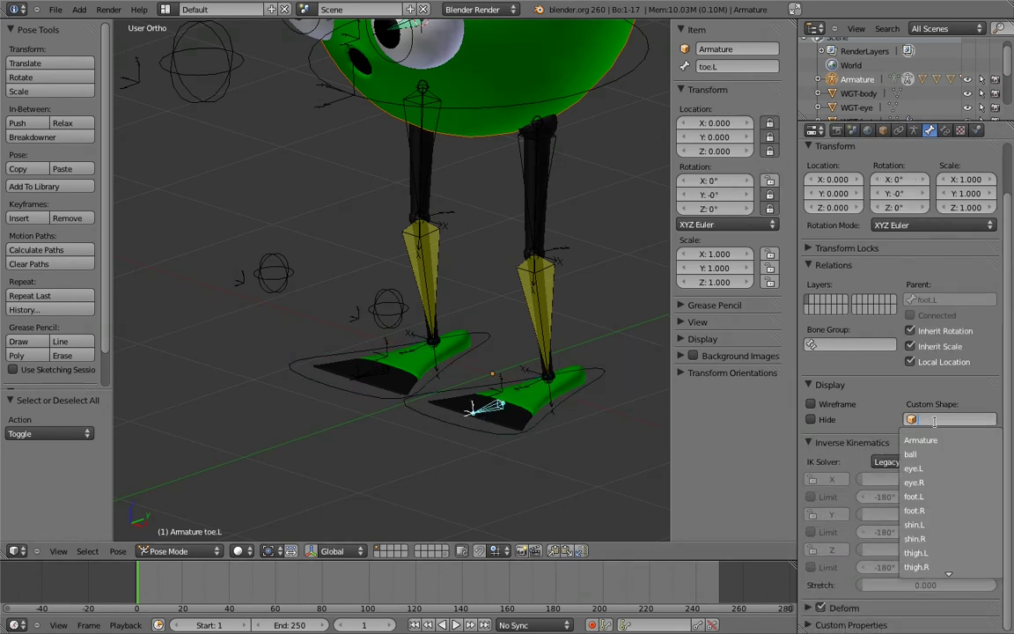
{"action": "type", "text": "wg"}
{"action": "left_click", "coordinate": [926, 510]}
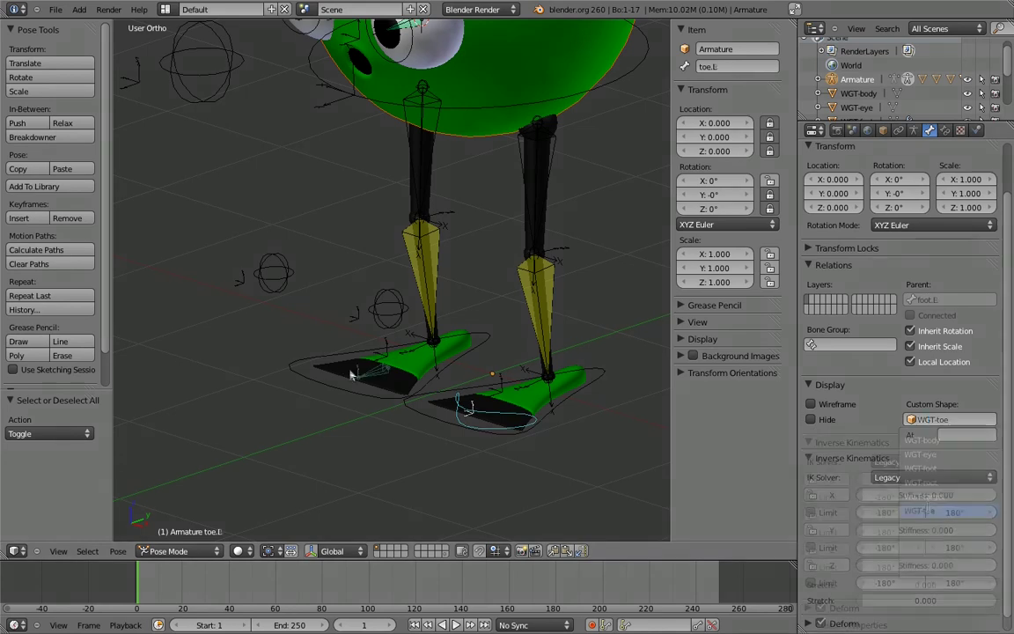
{"action": "right_click", "coordinate": [352, 374]}
{"action": "middle_click_drag", "start_coordinate": [514, 245], "coordinate": [523, 282]}
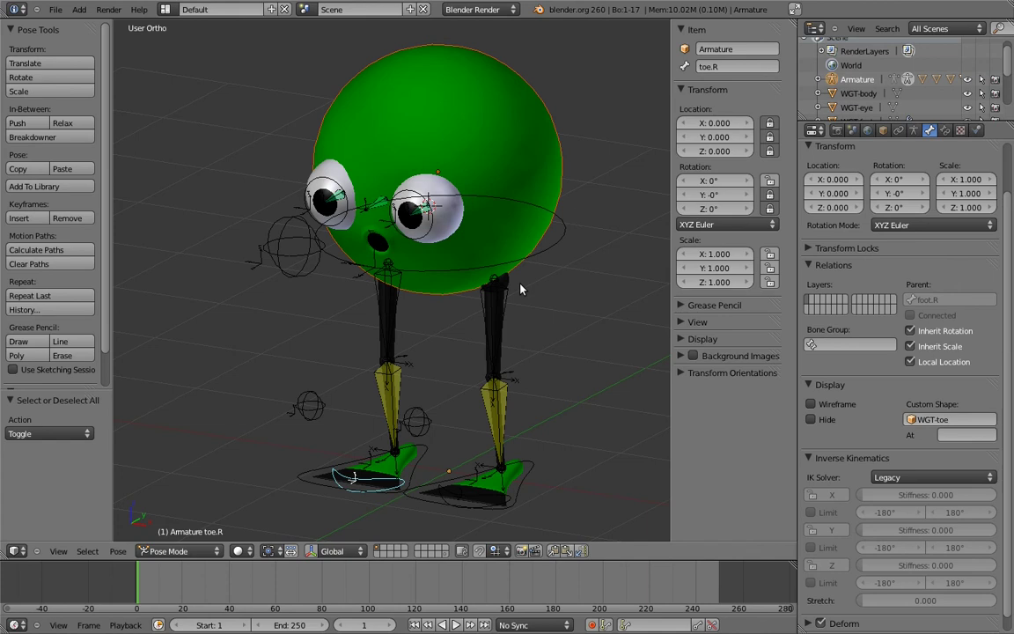
- Add the prefix MCH- to the names of the thigh and shin bones of both legs
{"action": "right_click", "coordinate": [498, 325]}
{"action": "left_click", "coordinate": [751, 69]}
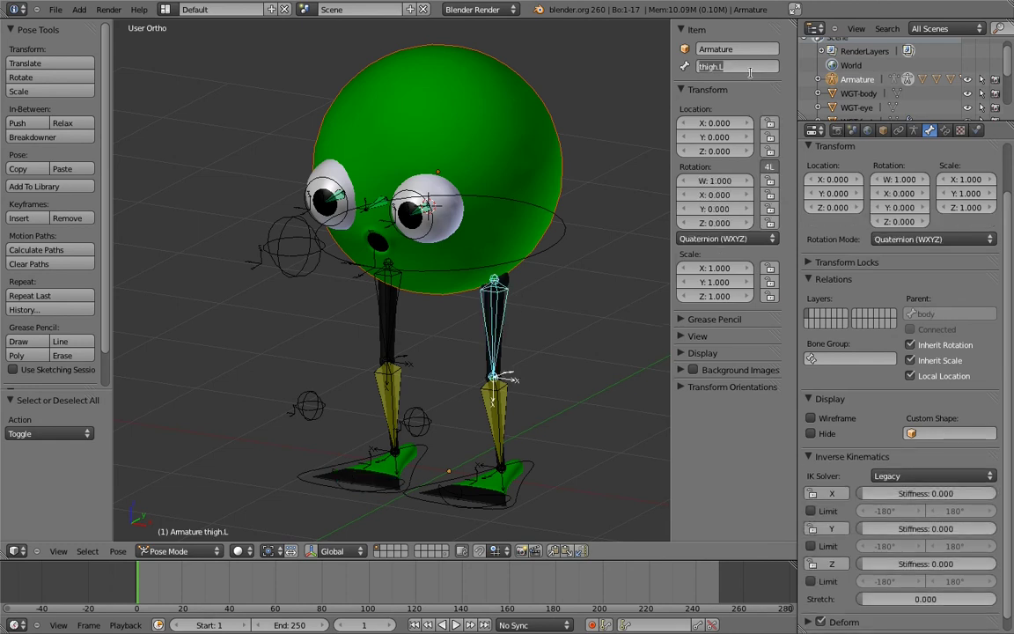
{"action": "key", "text": "Home"}
{"action": "type", "text": "MCH-"}
{"action": "key", "text": "Return"}
{"action": "right_click", "coordinate": [496, 410]}
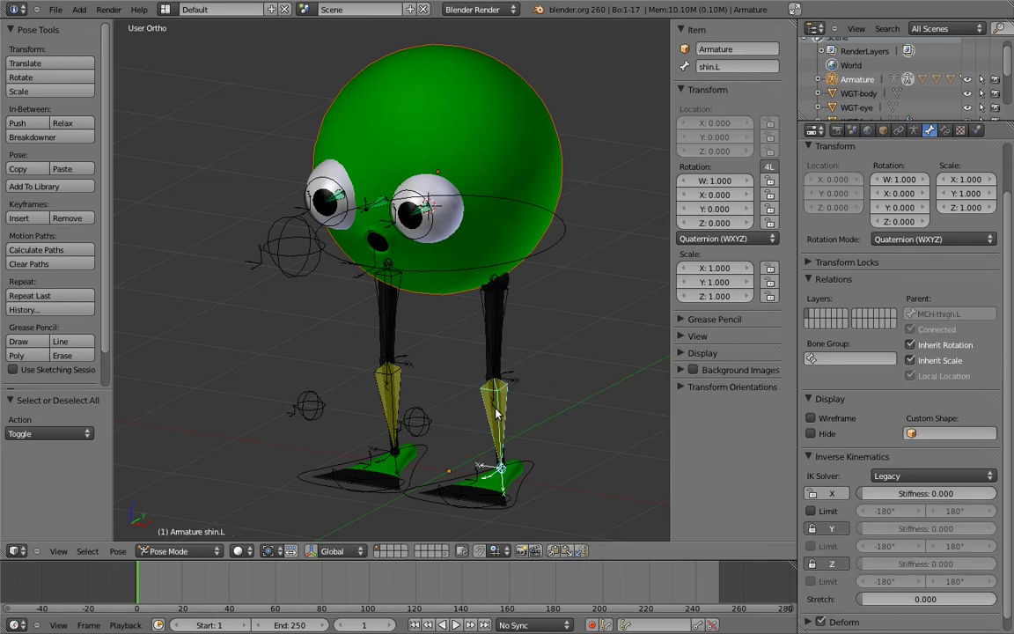
{"action": "left_click", "coordinate": [730, 67]}
{"action": "right_click", "coordinate": [374, 355]}
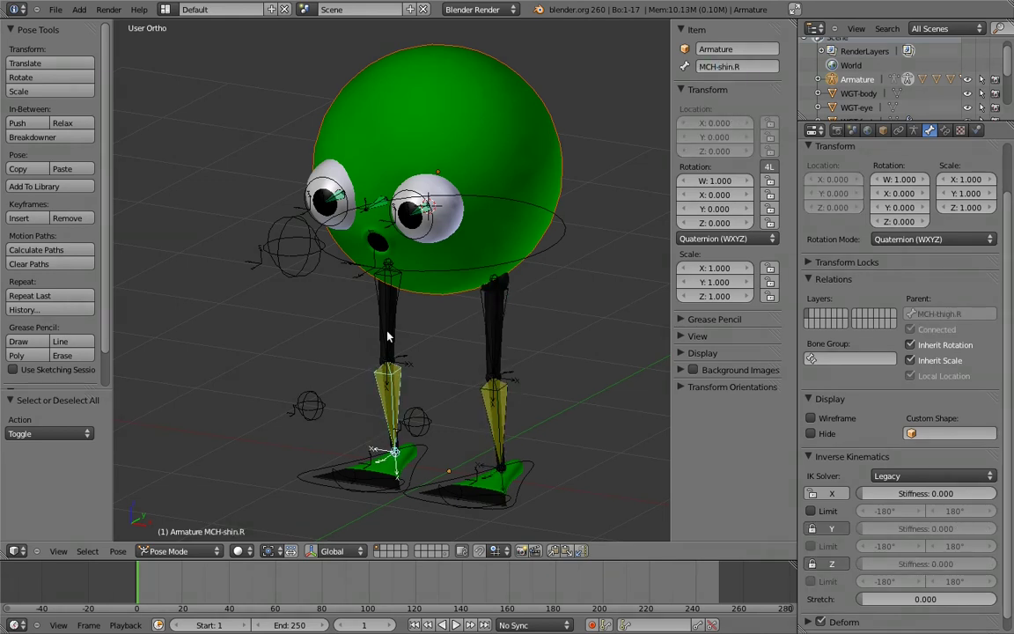
- Move all four MCH- thigh and shin bones to the first bone layer of the second row
{"action": "right_click", "coordinate": [390, 334]}
{"action": "right_click", "coordinate": [497, 327], "text": "shift"}
{"action": "right_click", "coordinate": [499, 410], "text": "shift"}
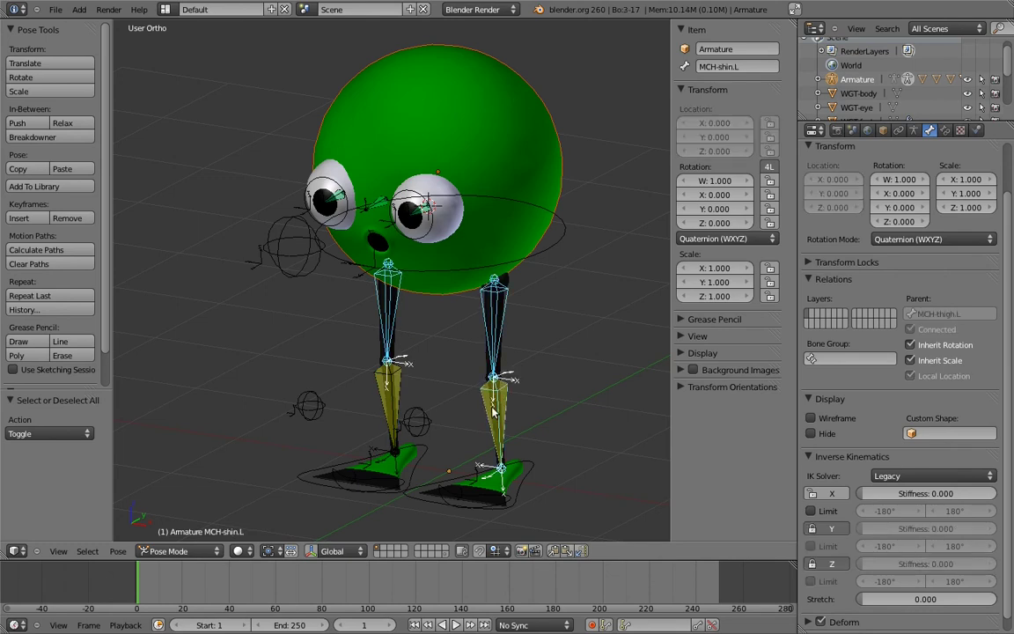
{"action": "right_click", "coordinate": [389, 382], "text": "shift"}
{"action": "key", "text": "m"}
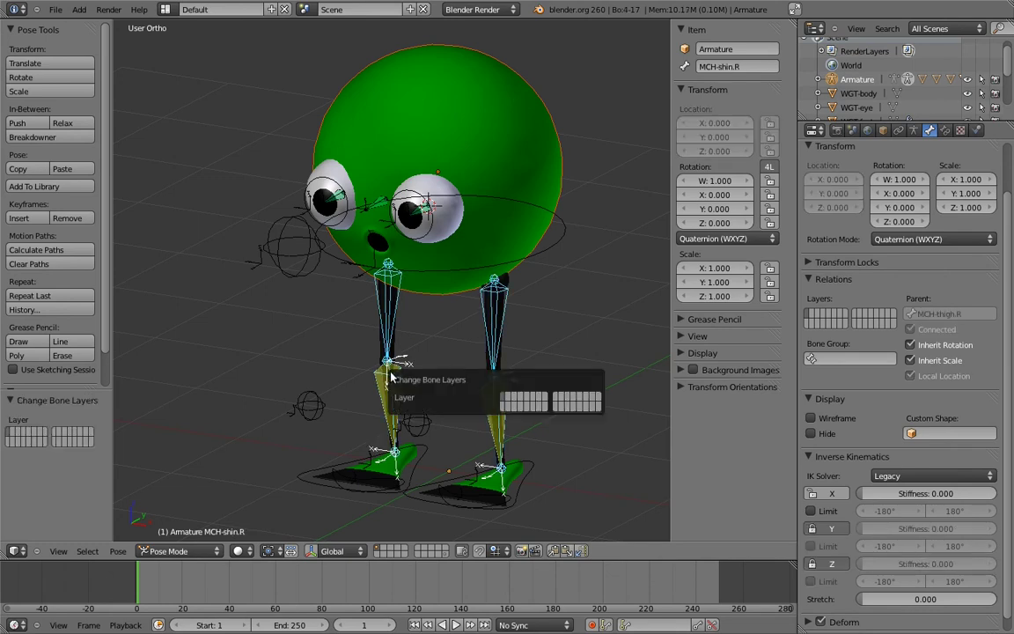
{"action": "left_click", "coordinate": [503, 405]}
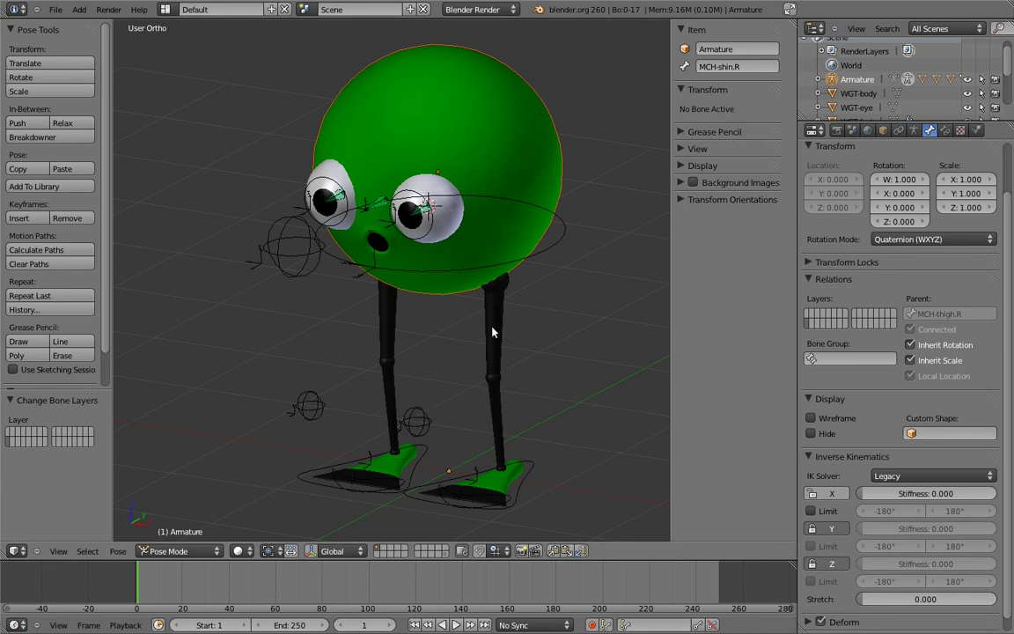
- Add the prefix MCH- to the names of the eye_parent bones
{"action": "middle_click_drag", "start_coordinate": [418, 186], "coordinate": [378, 351], "text": "ctrl"}
{"action": "right_click", "coordinate": [318, 222]}
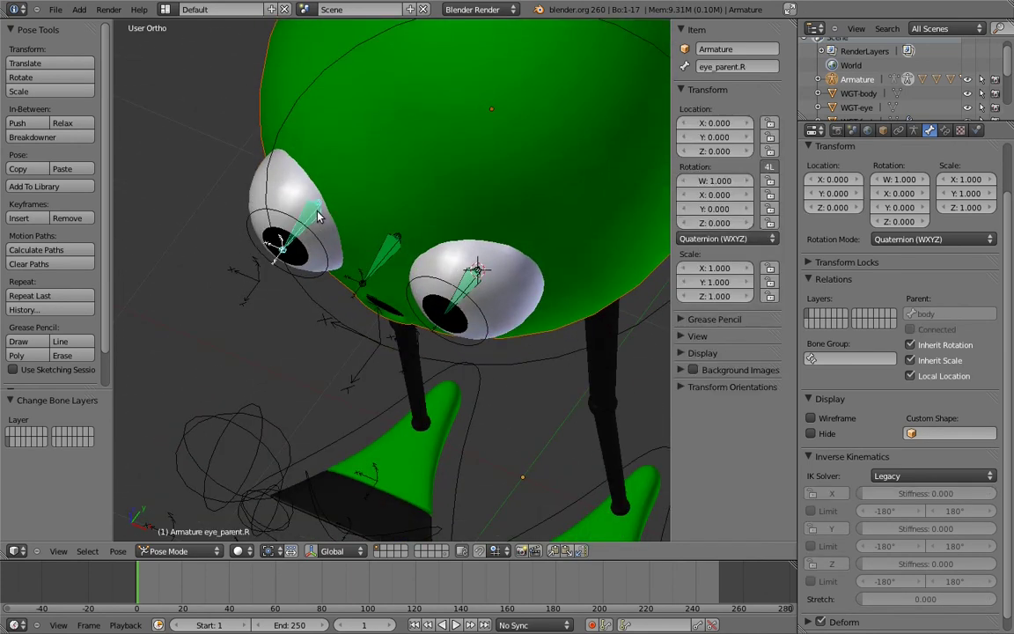
{"action": "left_click", "coordinate": [704, 67]}
{"action": "key", "text": "Home"}
{"action": "type", "text": "MCH-"}
{"action": "key", "text": "Return"}
- Move the eye_parent bones and the bone between them to the first bone layer of the second row
{"action": "right_click", "coordinate": [394, 250], "text": "shift"}
{"action": "right_click", "coordinate": [476, 273], "text": "shift"}
{"action": "key", "text": "m"}
{"action": "left_click", "coordinate": [590, 308]}
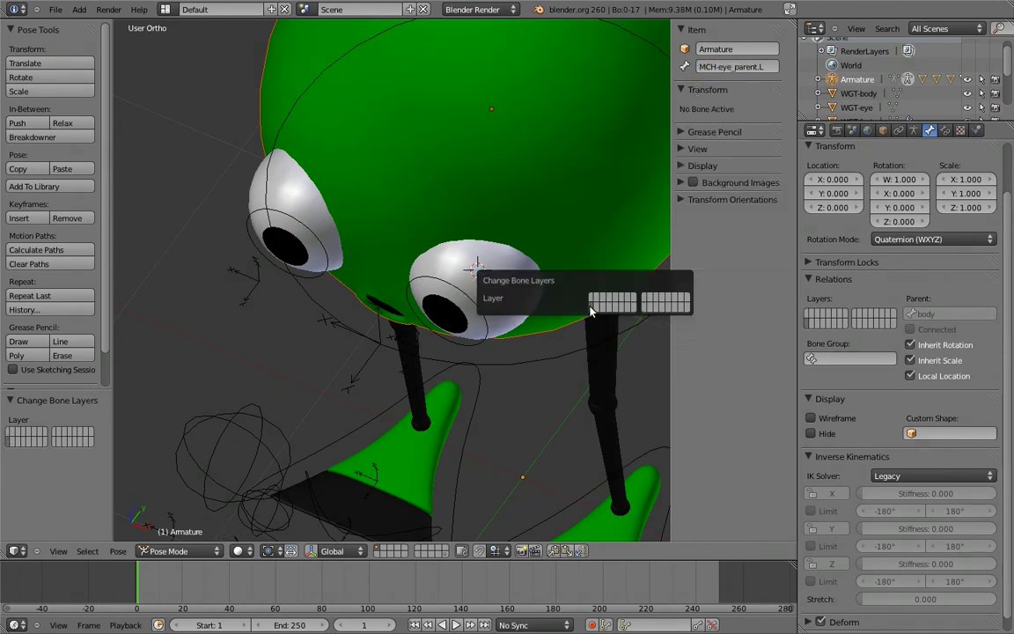
- Snap the 3D cursor to the scene centre in armature Edit Mode and add a new bone there
{"action": "middle_click_drag", "start_coordinate": [425, 346], "coordinate": [512, 227]}
{"action": "scroll", "coordinate": [487, 212], "scroll_direction": "down", "scroll_amount": 2}
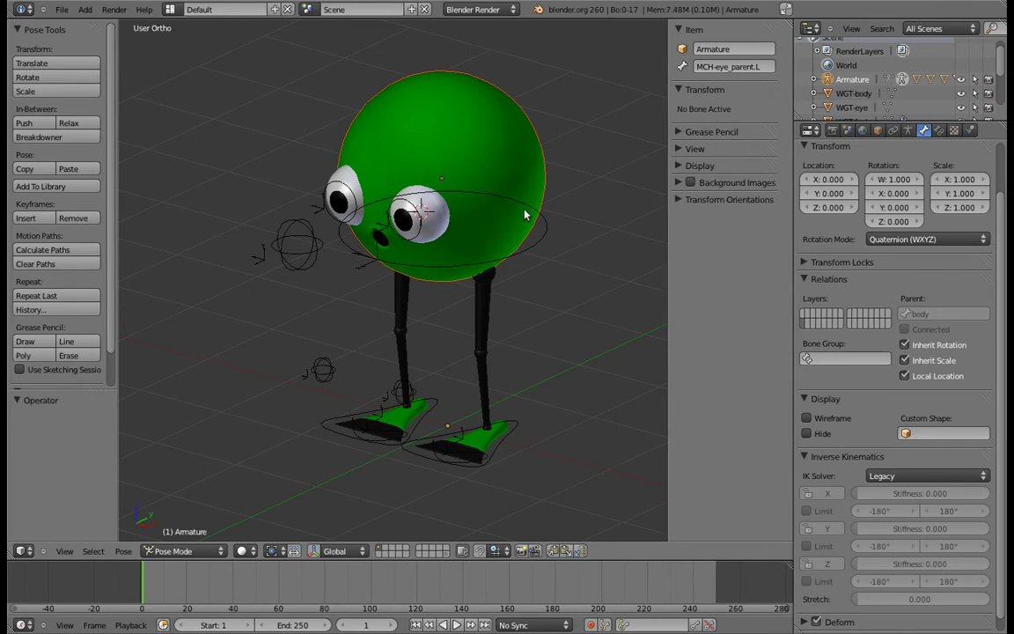
{"action": "key", "text": "ctrl+Tab"}
{"action": "key", "text": "Tab"}
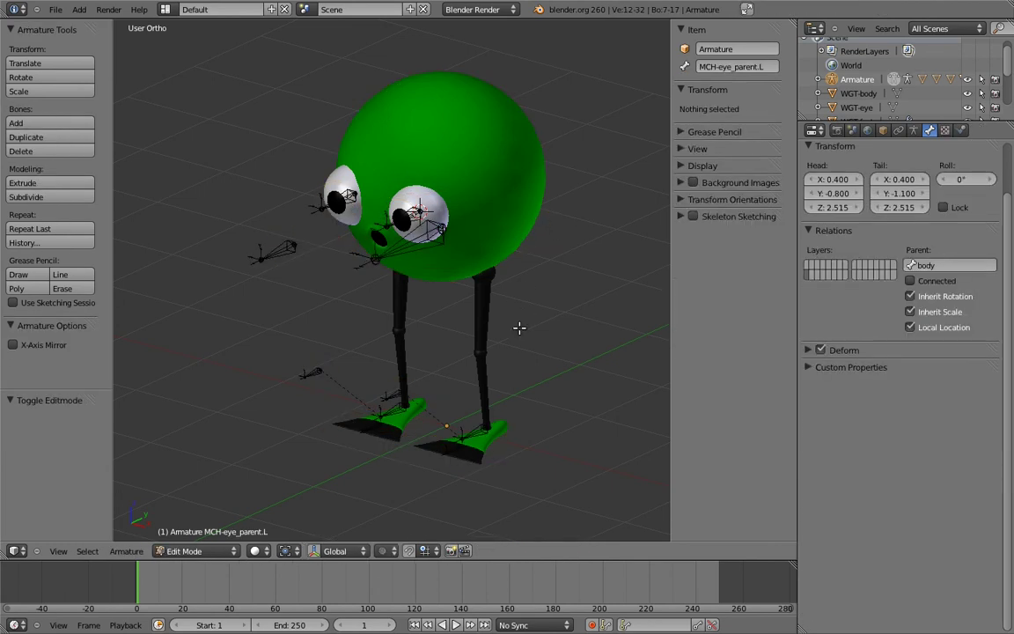
{"action": "key", "text": "shift+s"}
{"action": "left_click", "coordinate": [449, 398]}
{"action": "key", "text": "KP_3"}
{"action": "key", "text": "shift+a"}
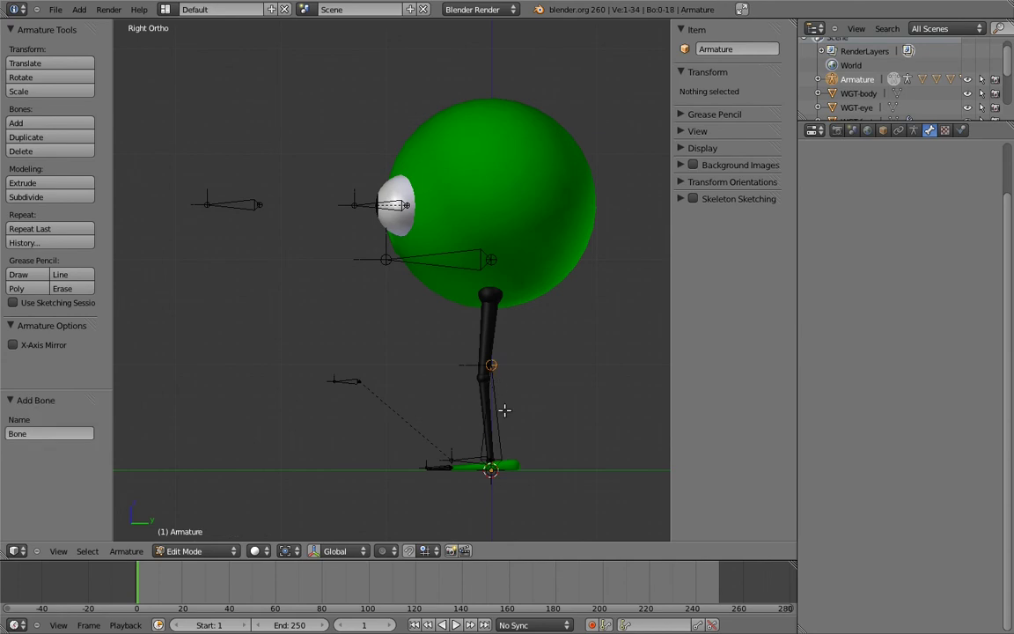
- Name the new bone root and move its tail to Y -2, Z 0 so it lies flat on the ground
{"action": "left_click", "coordinate": [716, 66]}
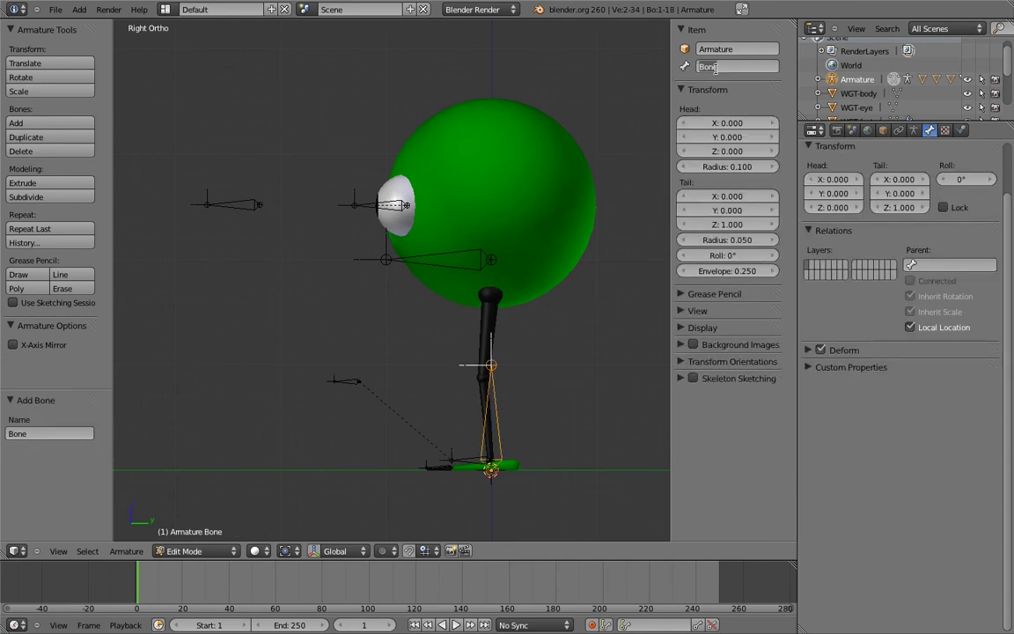
{"action": "key", "text": "BackSpace"}
{"action": "type", "text": "root"}
{"action": "key", "text": "Return"}
{"action": "key", "text": "a"}
{"action": "key", "text": "g"}
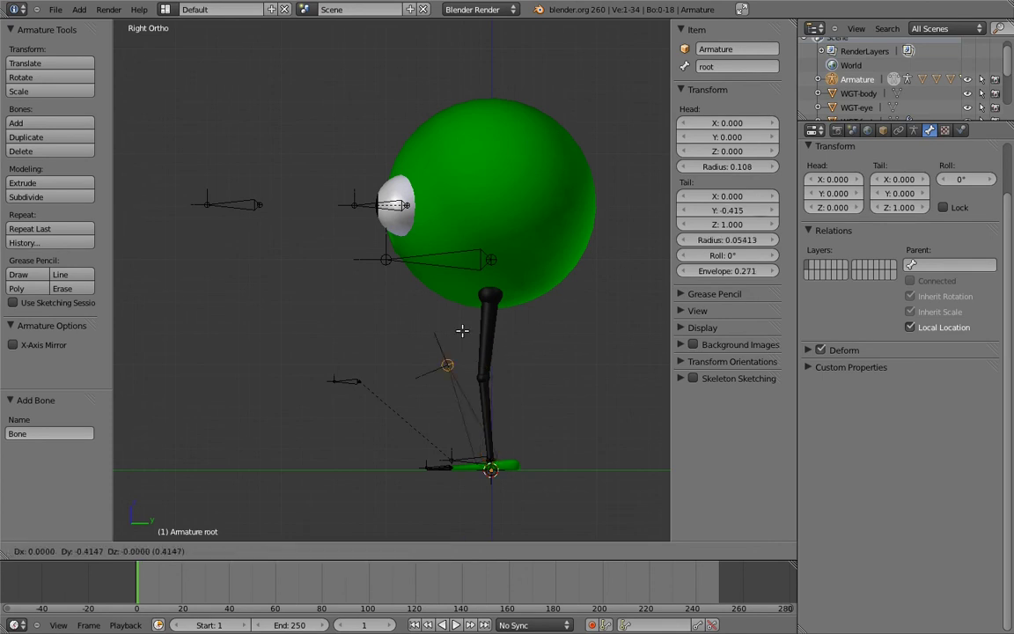
{"action": "left_click", "coordinate": [327, 436]}
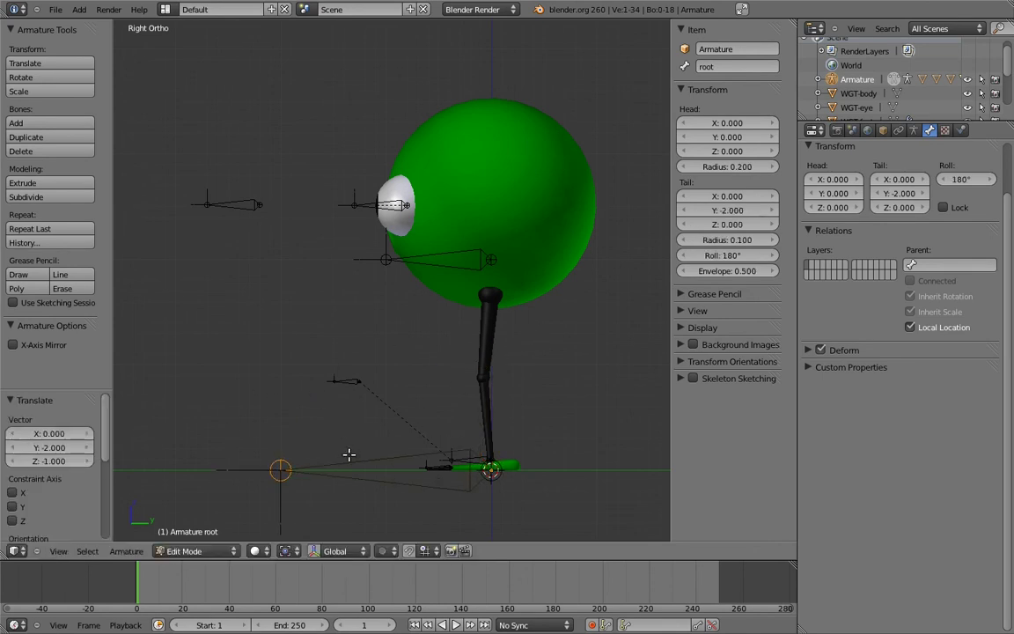
{"action": "right_click", "coordinate": [350, 462]}
- Set the root bone's roll to 0°
{"action": "key", "text": "KP_1"}
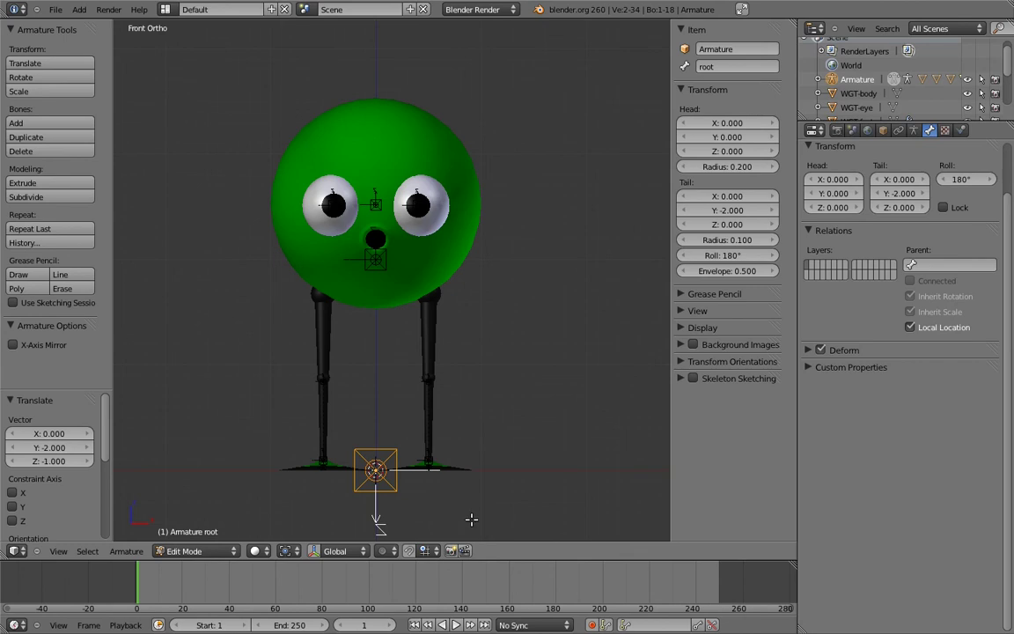
{"action": "key", "text": "ctrl+r"}
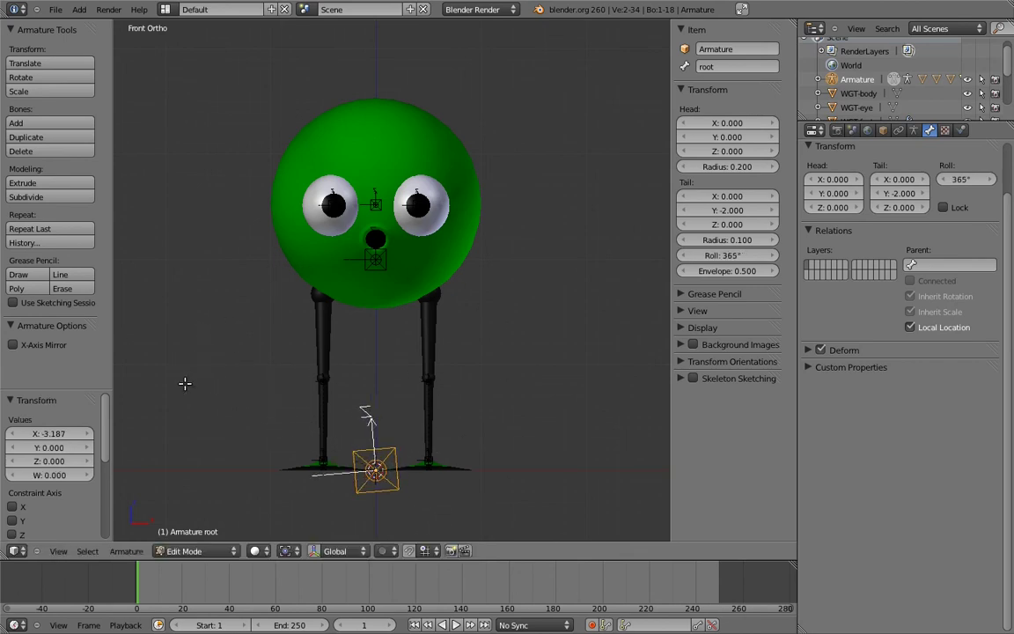
{"action": "key", "text": "ctrl+r"}
{"action": "left_click", "coordinate": [500, 330]}
{"action": "middle_click_drag", "start_coordinate": [500, 330], "coordinate": [443, 429]}
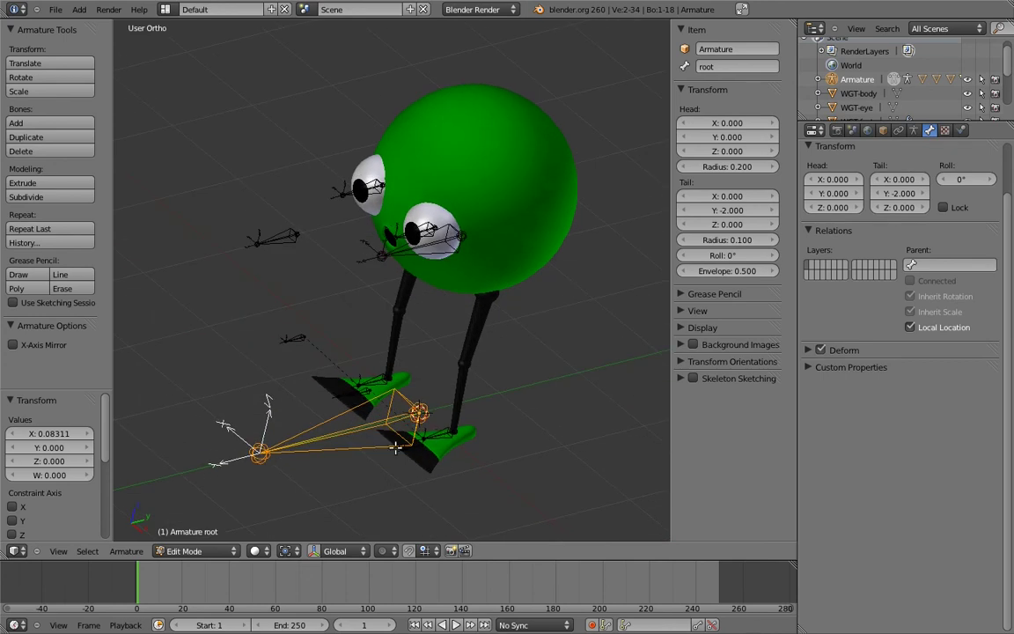
- Parent the foot.L, foot.R, eye_target and body bones to root with Keep Offset, and return to Pose Mode
{"action": "right_click", "coordinate": [442, 432]}
{"action": "right_click", "coordinate": [396, 389], "text": "shift"}
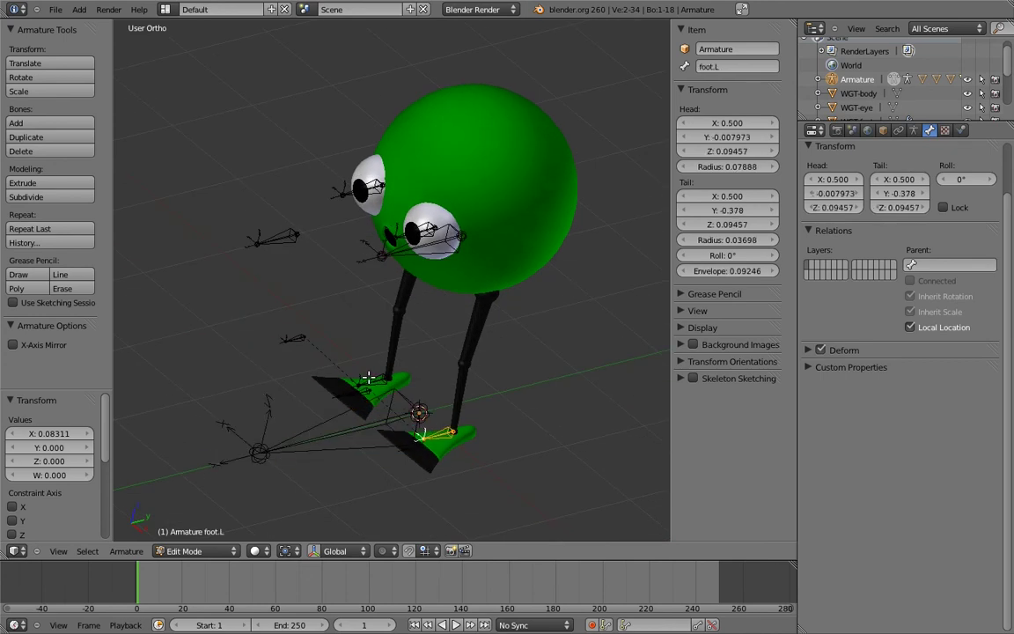
{"action": "right_click", "coordinate": [268, 238], "text": "shift"}
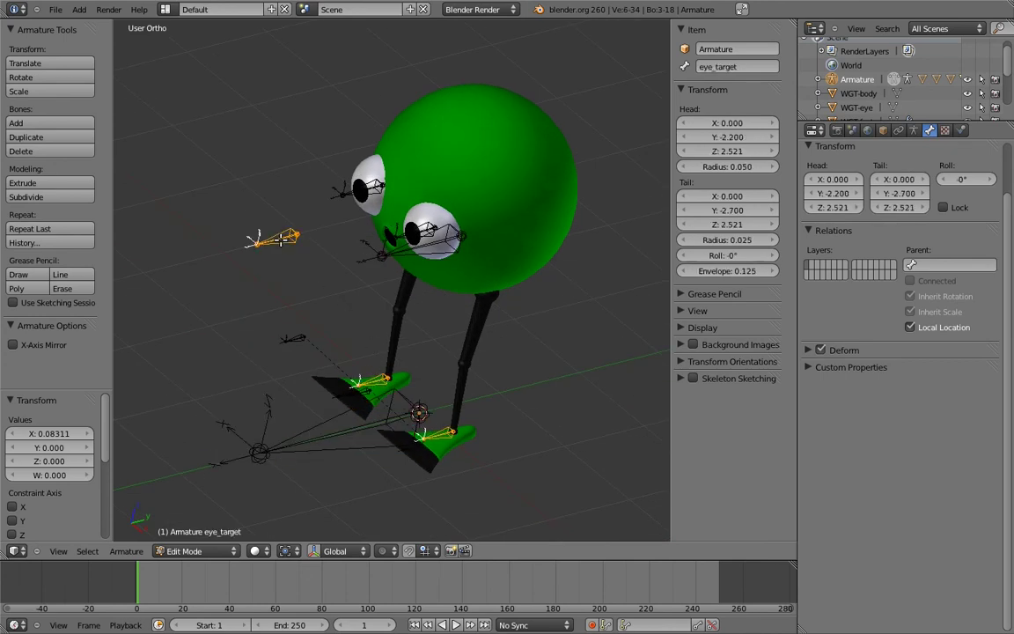
{"action": "right_click", "coordinate": [436, 255], "text": "shift"}
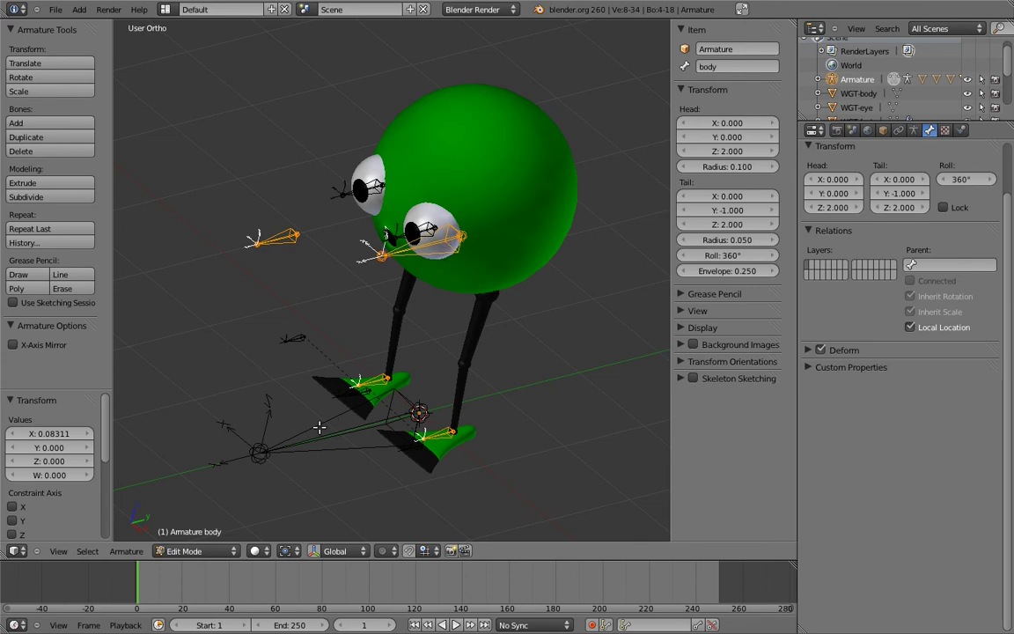
{"action": "right_click", "coordinate": [320, 428], "text": "shift"}
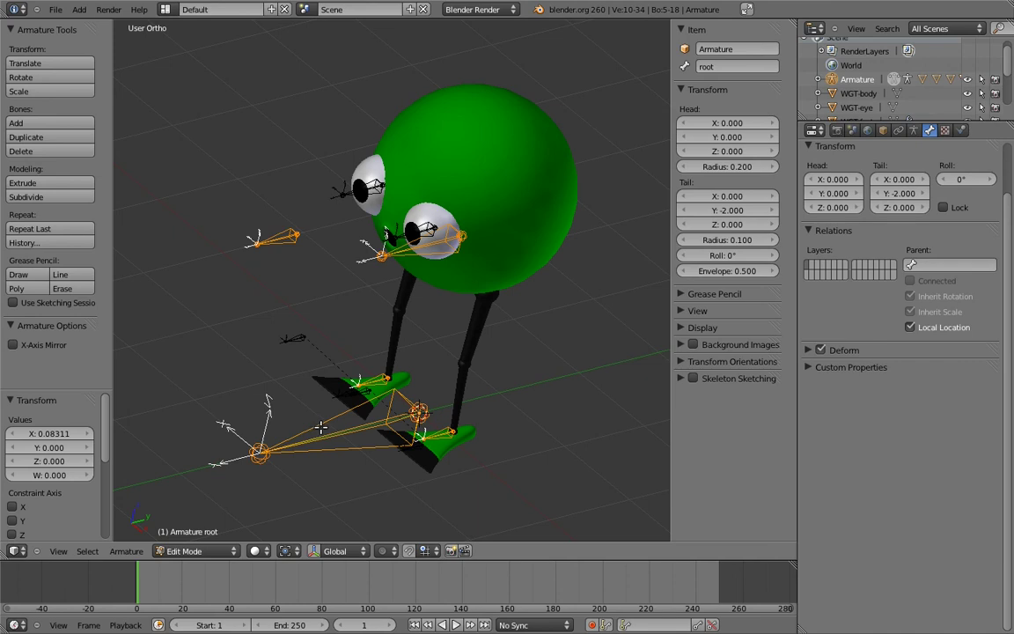
{"action": "key", "text": "ctrl+p"}
{"action": "left_click", "coordinate": [319, 427]}
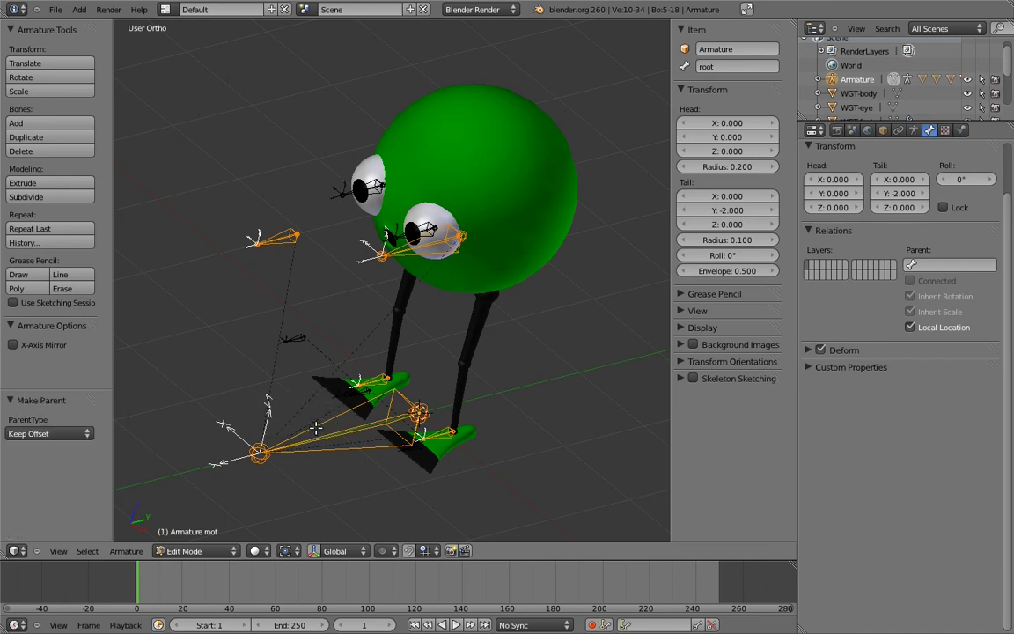
{"action": "key", "text": "Tab"}
{"action": "key", "text": "ctrl+Tab"}
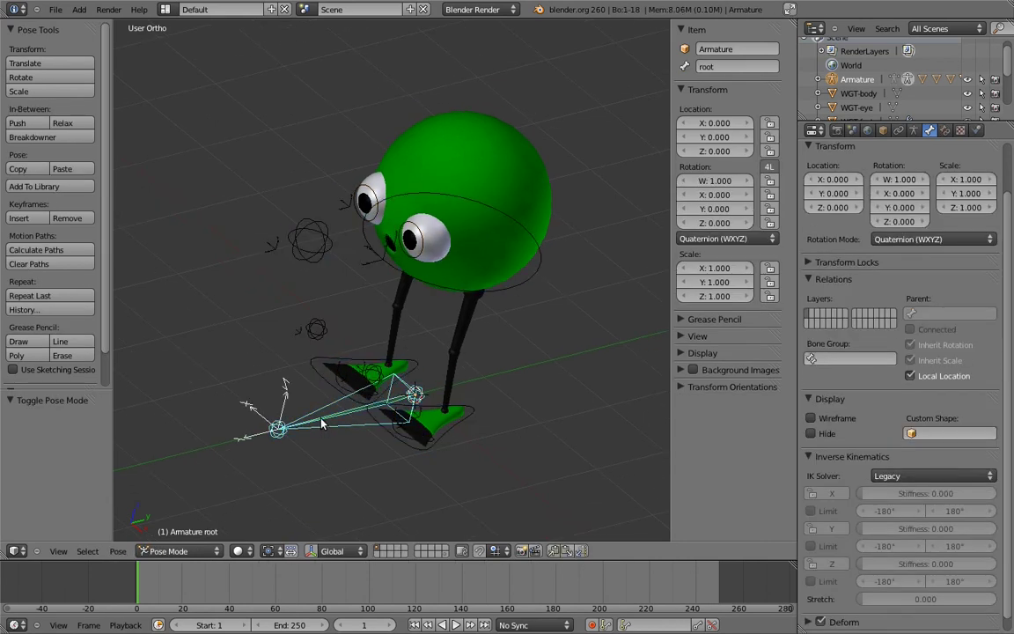
- Try a trackball rotation of the root bone to test the hierarchy, and cancel it
{"action": "key", "text": "r"}
{"action": "key", "text": "r"}
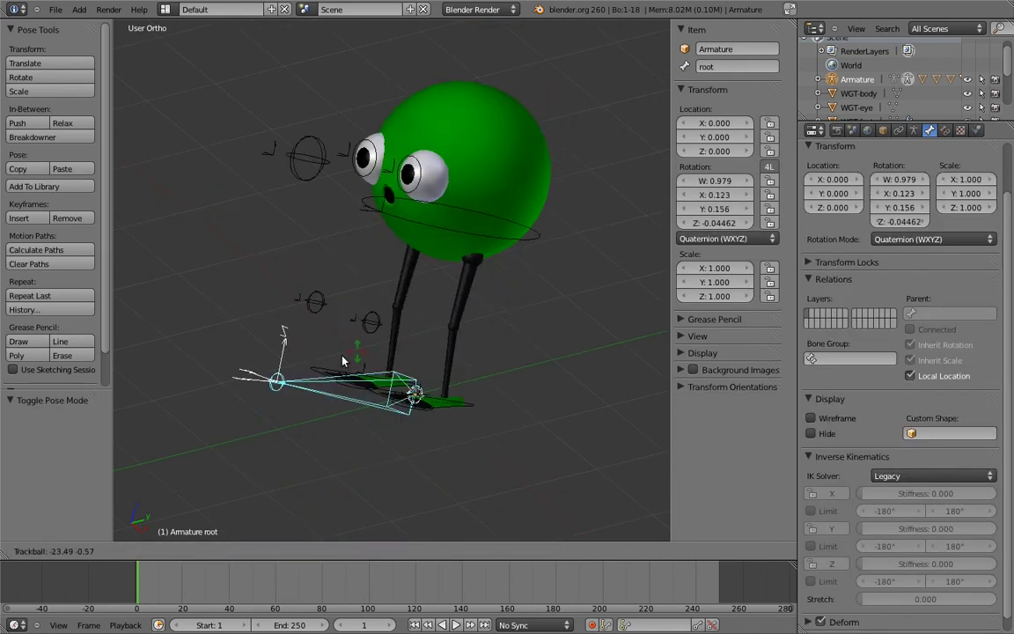
{"action": "key", "text": "Escape"}
- Assign WGT-root as the custom shape of the root bone
{"action": "left_click", "coordinate": [931, 433]}
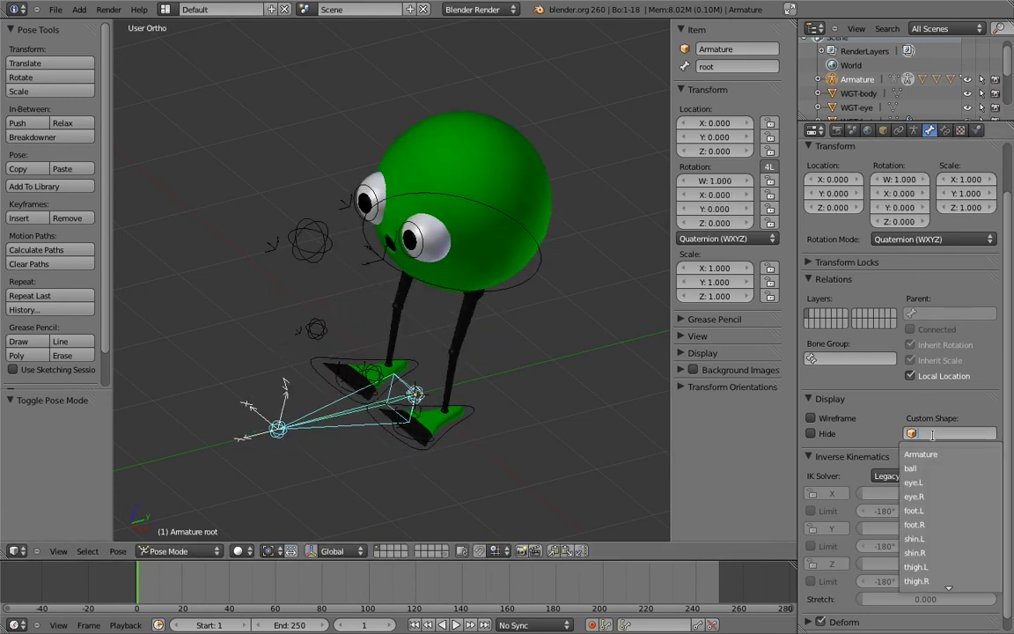
{"action": "type", "text": "wgt"}
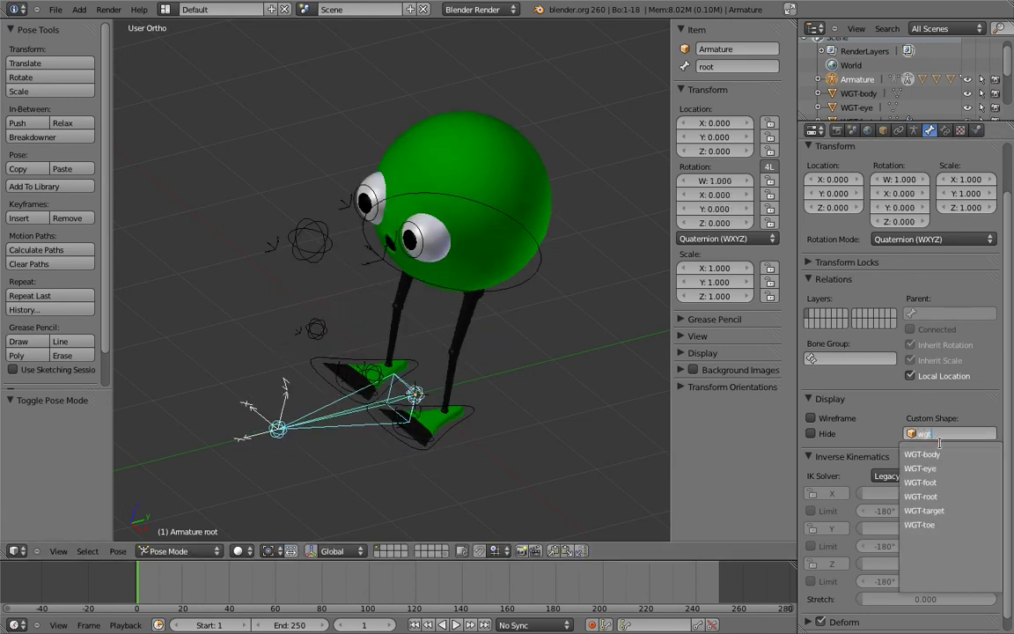
{"action": "left_click", "coordinate": [939, 498]}
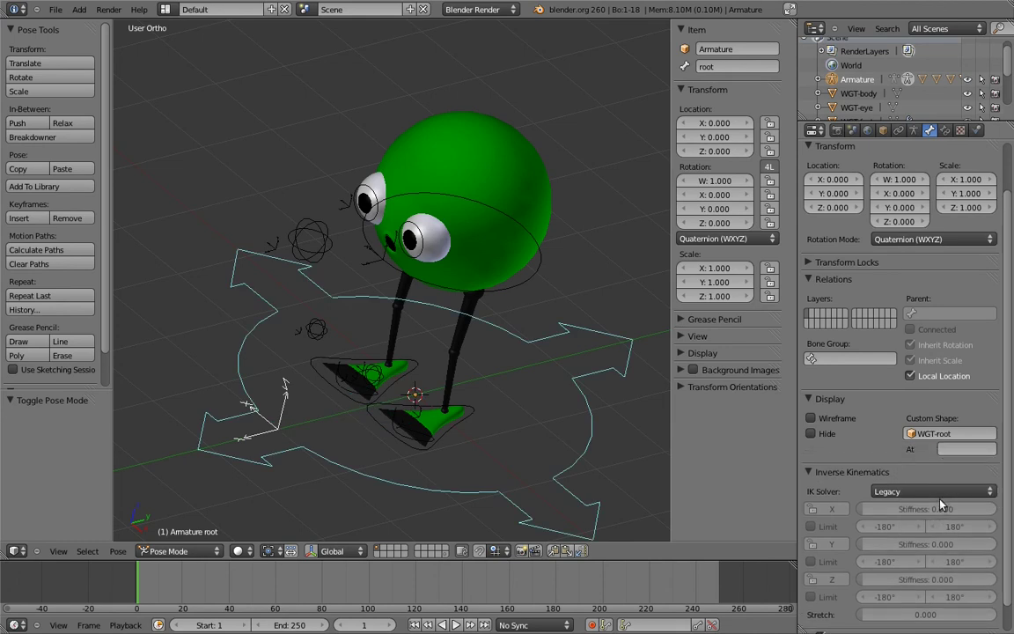
- Move the eye.L and eye.R bones to the second bone layer
{"action": "middle_click_drag", "start_coordinate": [378, 273], "coordinate": [421, 271]}
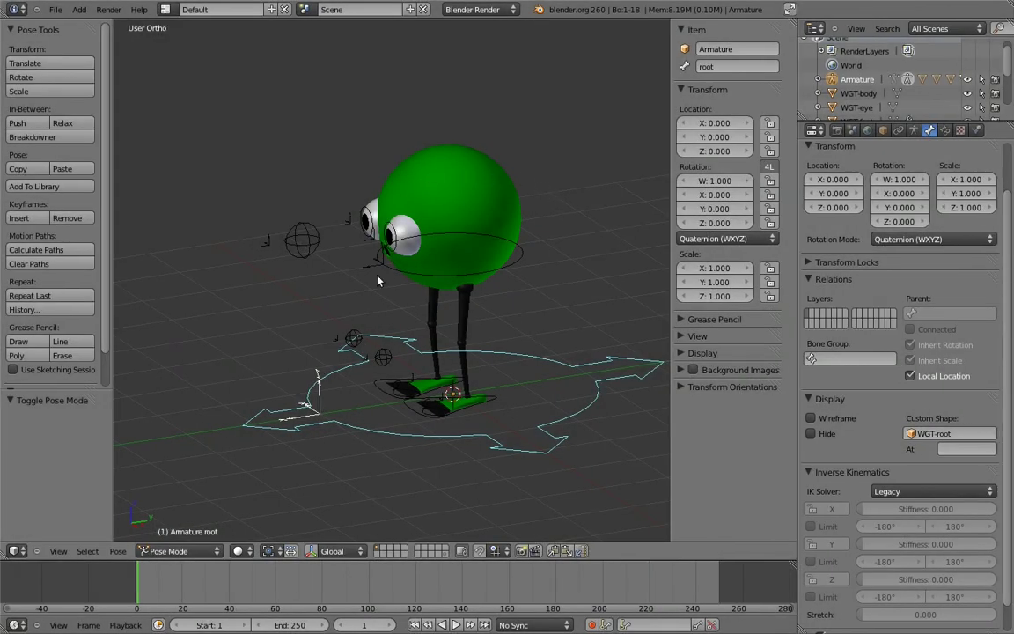
{"action": "middle_click_drag", "start_coordinate": [340, 263], "coordinate": [444, 258]}
{"action": "scroll", "coordinate": [444, 258], "scroll_direction": "up", "scroll_amount": 3}
{"action": "right_click", "coordinate": [383, 184]}
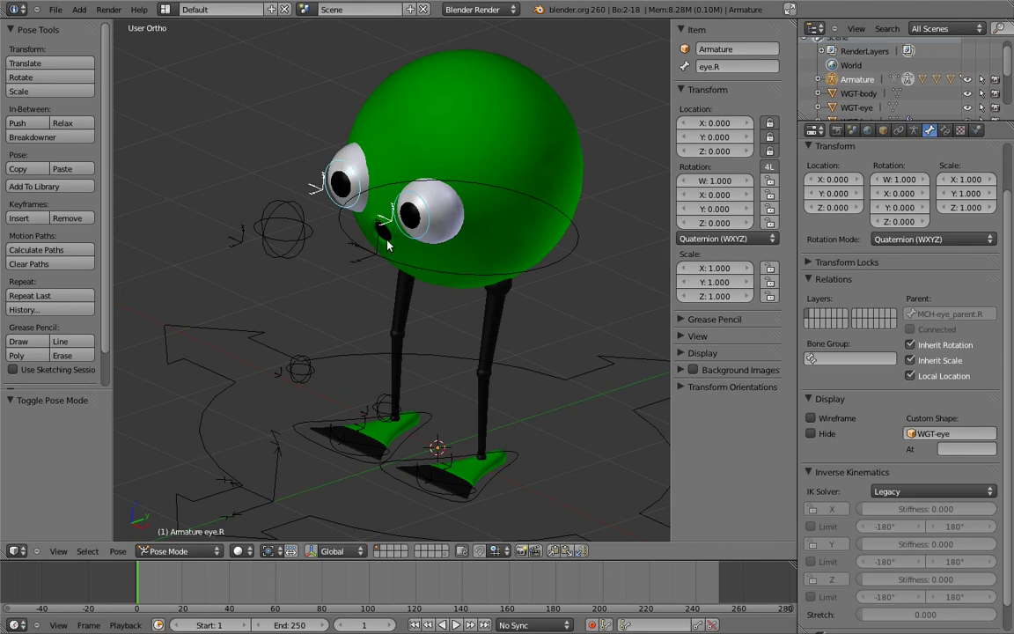
{"action": "key", "text": "m"}
{"action": "left_click", "coordinate": [515, 258]}
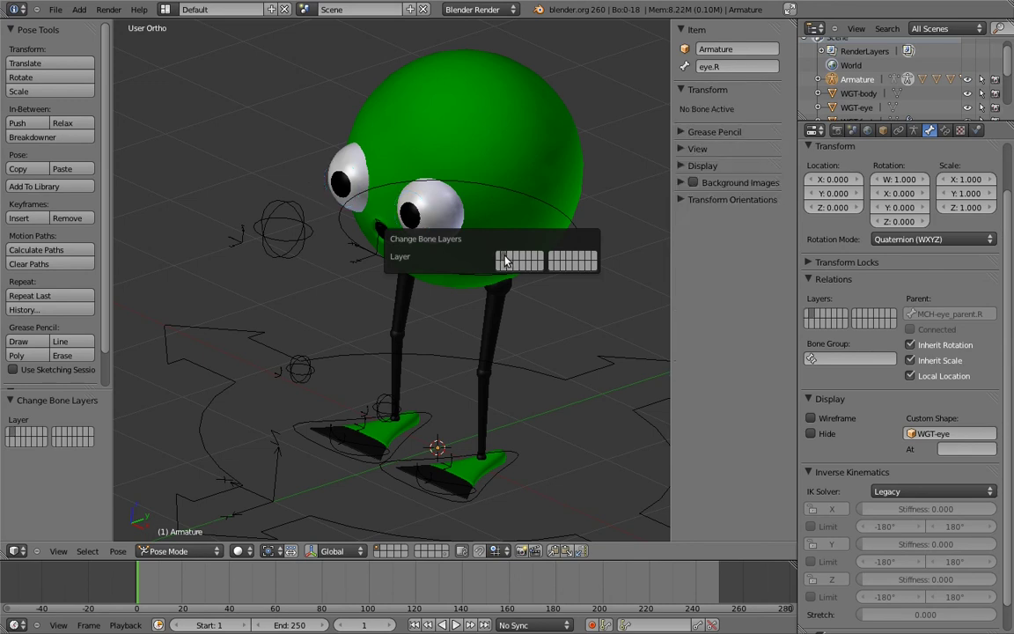
- Toggle the armature's bone layer visibility to check the hidden bones, and turn off its X-Ray and Axes display
{"action": "left_click", "coordinate": [914, 131]}
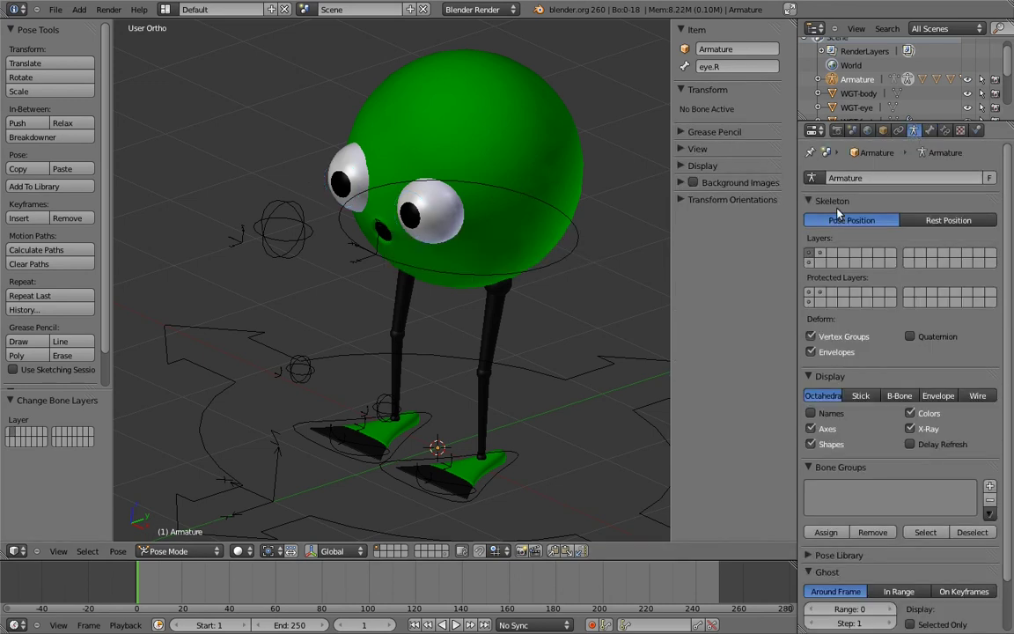
{"action": "left_click", "coordinate": [810, 255]}
{"action": "left_click", "coordinate": [809, 256], "text": "shift"}
{"action": "left_click", "coordinate": [809, 256], "text": "shift"}
{"action": "left_click", "coordinate": [809, 257], "text": "shift"}
{"action": "left_click", "coordinate": [910, 428]}
{"action": "left_click", "coordinate": [872, 435]}
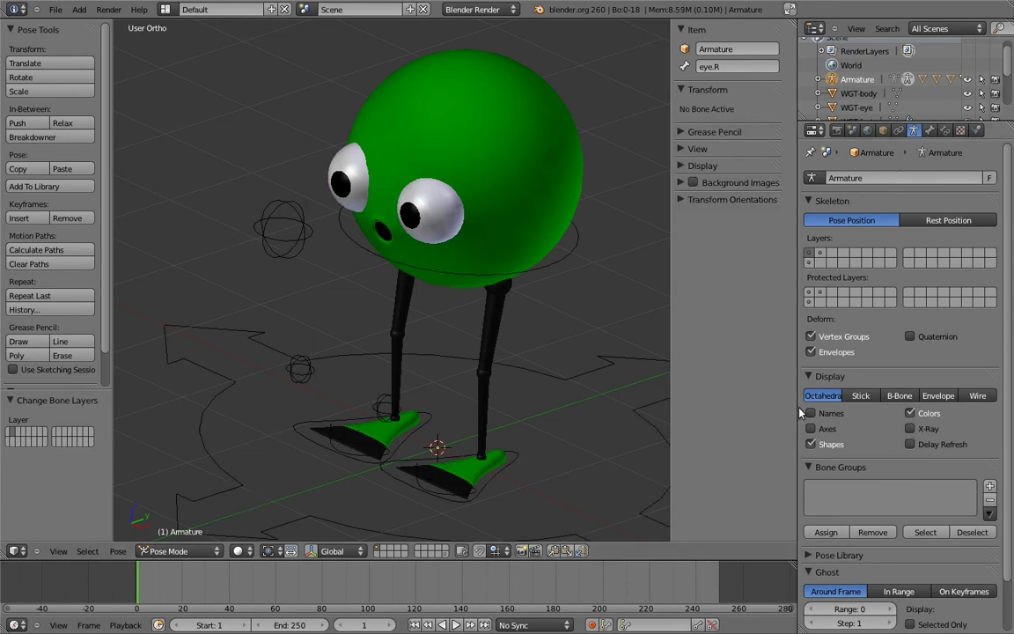
- Rename the armature object as rig
{"action": "middle_click_drag", "start_coordinate": [490, 312], "coordinate": [426, 219]}
{"action": "scroll", "coordinate": [460, 263], "scroll_direction": "down", "scroll_amount": 1}
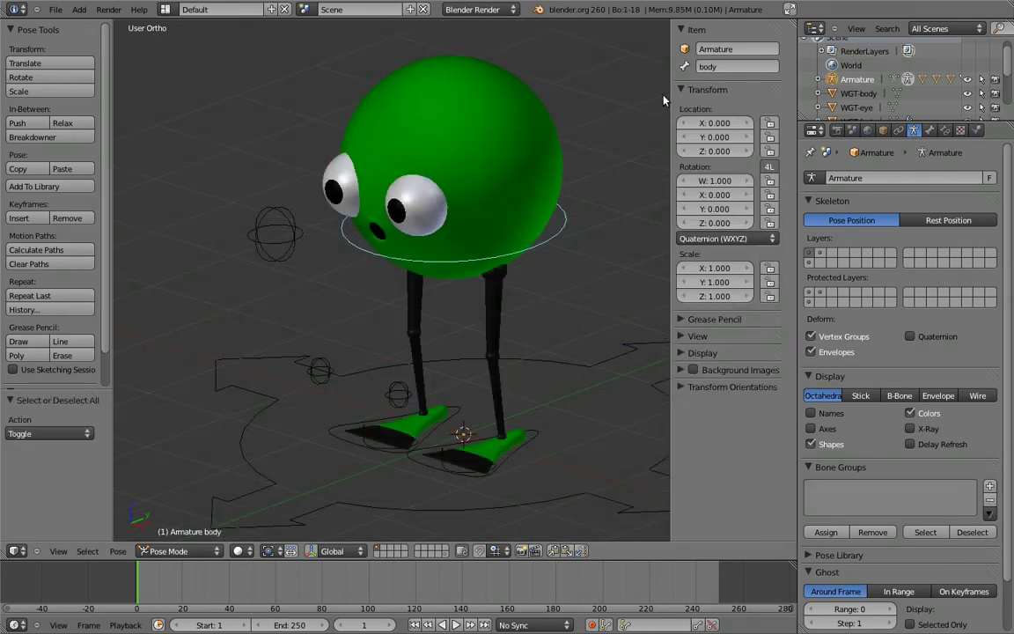
{"action": "left_click", "coordinate": [747, 48]}
{"action": "type", "text": "rig"}
{"action": "key", "text": "Return"}
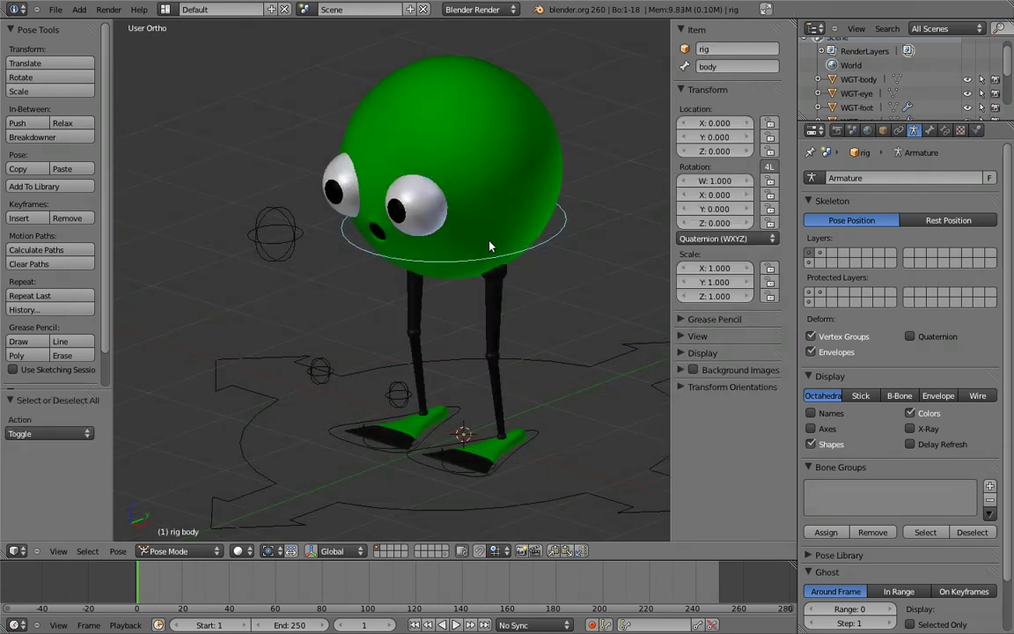